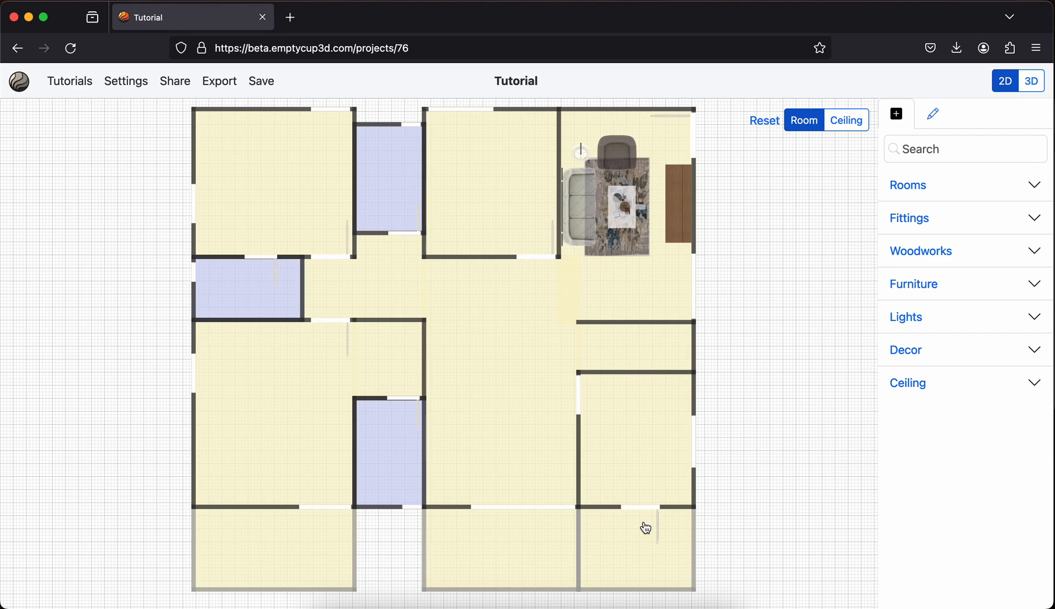
- Inspect the floor plan in 3D from the top view and in walk-in mode, and return to the 2D plan
left_click(1031, 82)
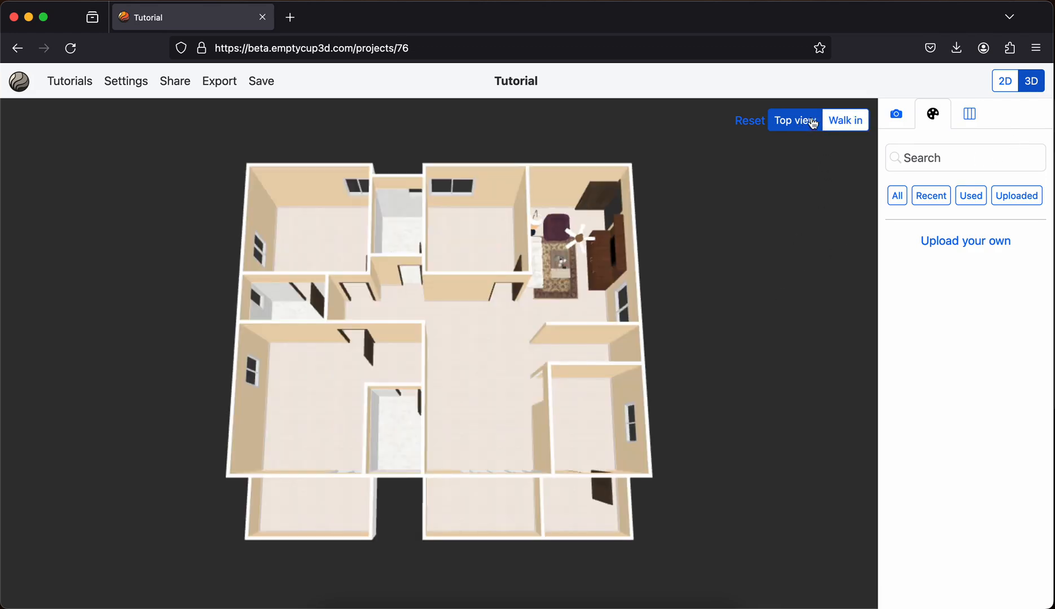
left_click_drag(518, 396, 539, 308)
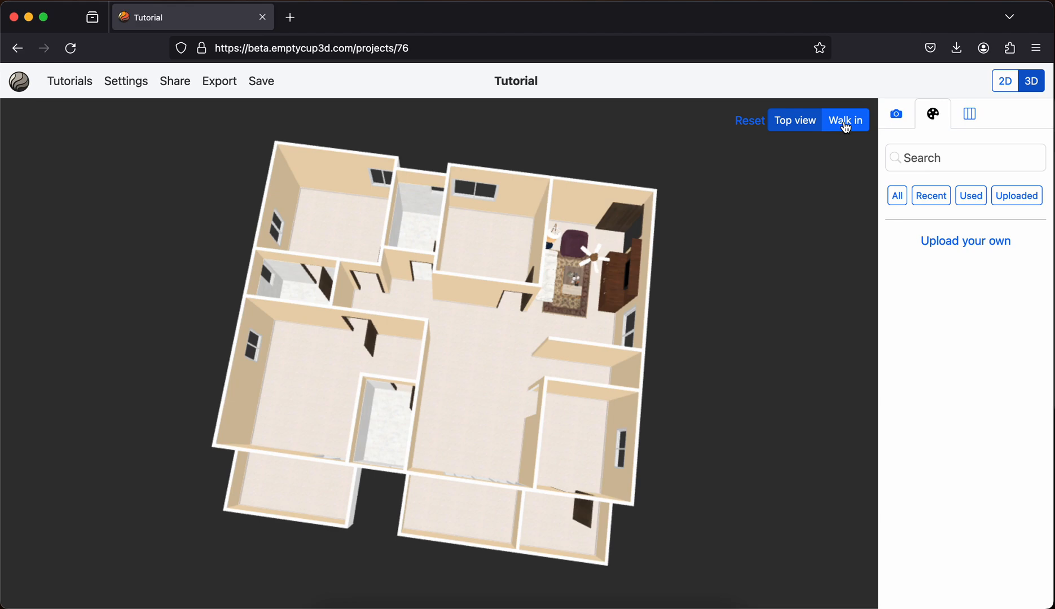
left_click(845, 126)
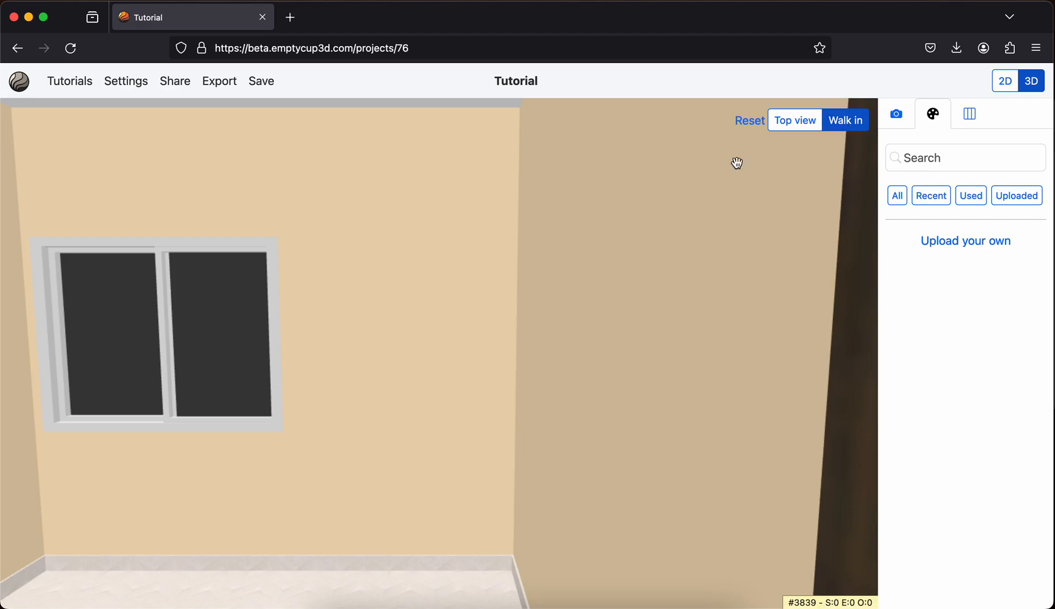
left_click_drag(648, 268, 302, 301)
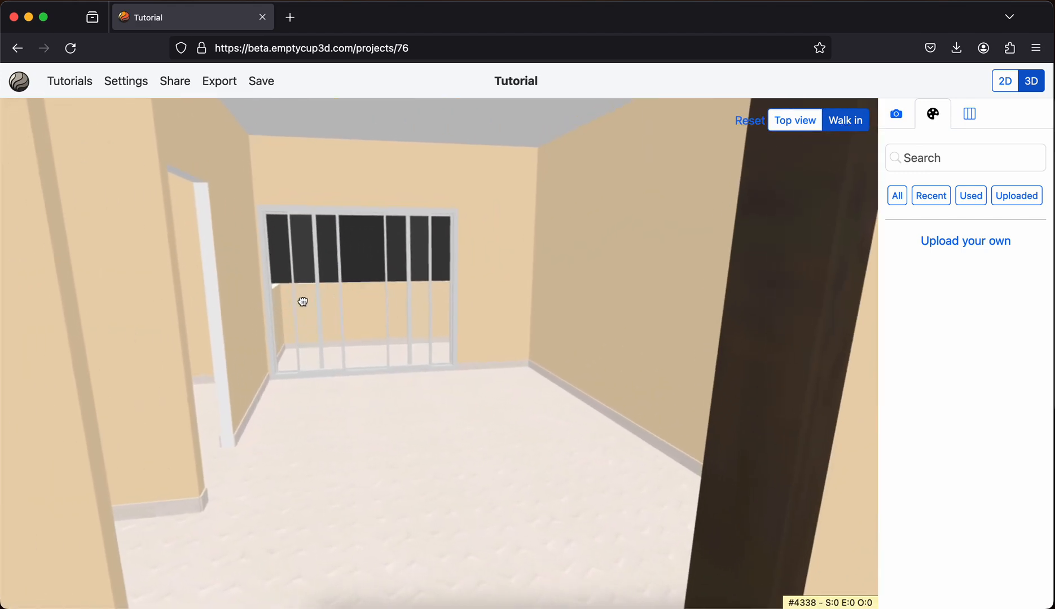
left_click(1007, 82)
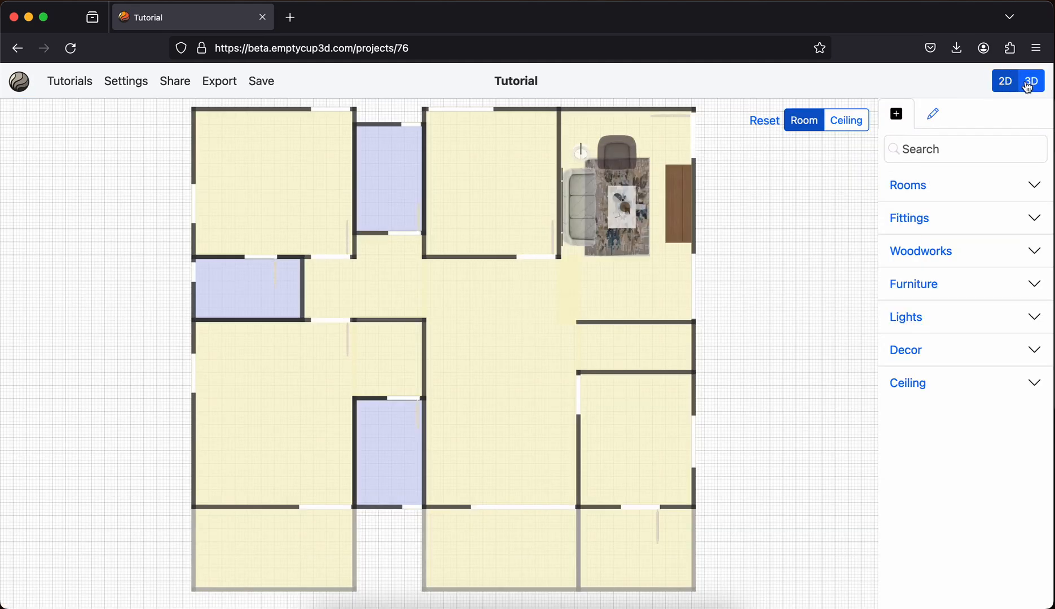
left_click(1029, 83)
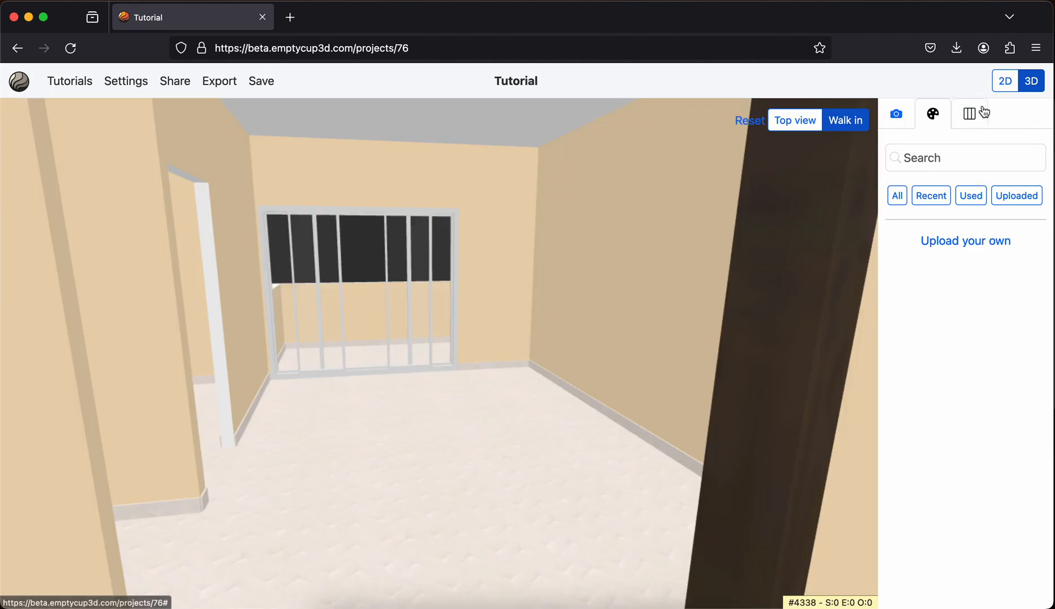
left_click(1003, 83)
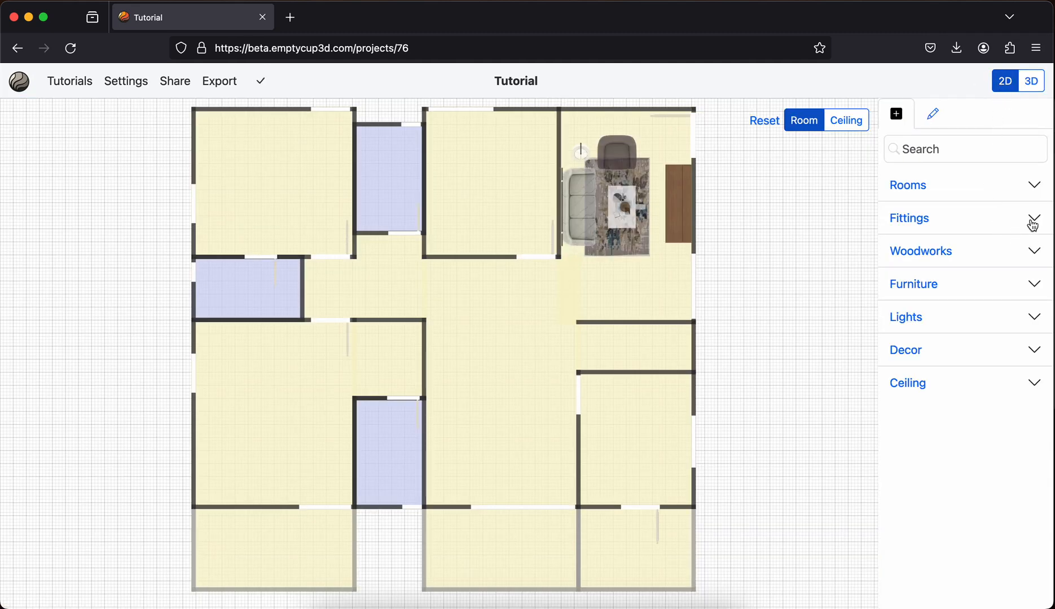
- Add an entrance hotspot from the fittings, place it between the living room's entrance door and wooden cabinet, and rotate it diagonally toward the seating
left_click(1033, 224)
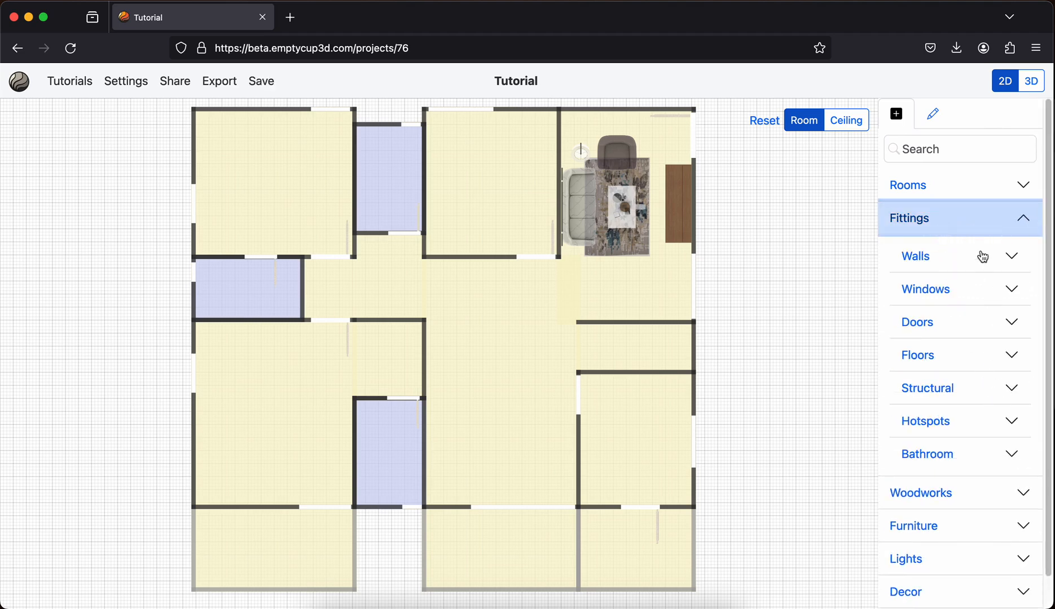
left_click(1010, 422)
left_click(959, 459)
scroll(459, 345, "up", 3)
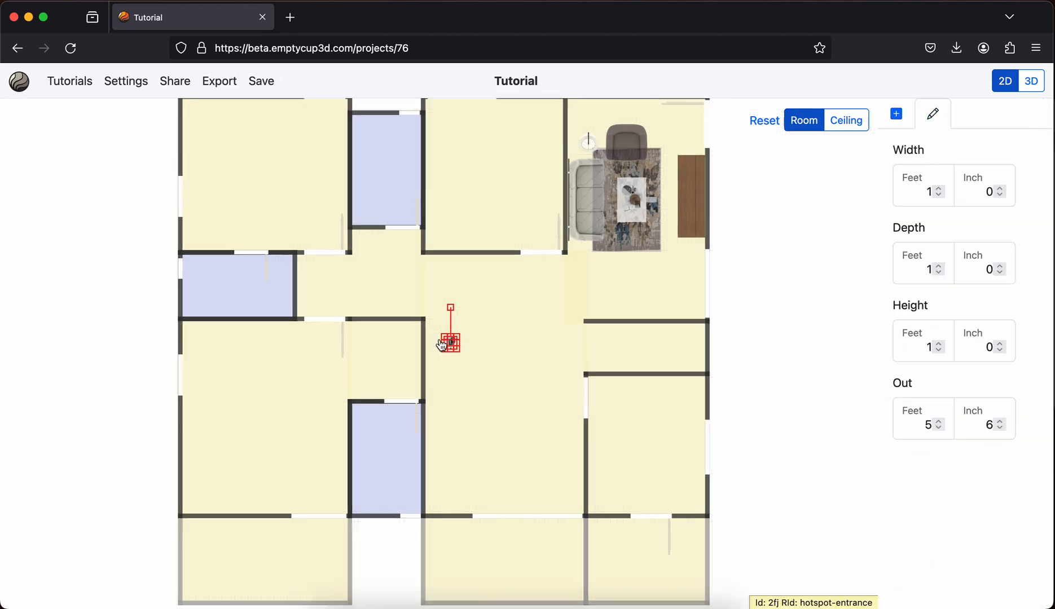
left_click_drag(456, 350, 627, 225)
left_click_drag(657, 173, 639, 227)
scroll(657, 206, "up", 3)
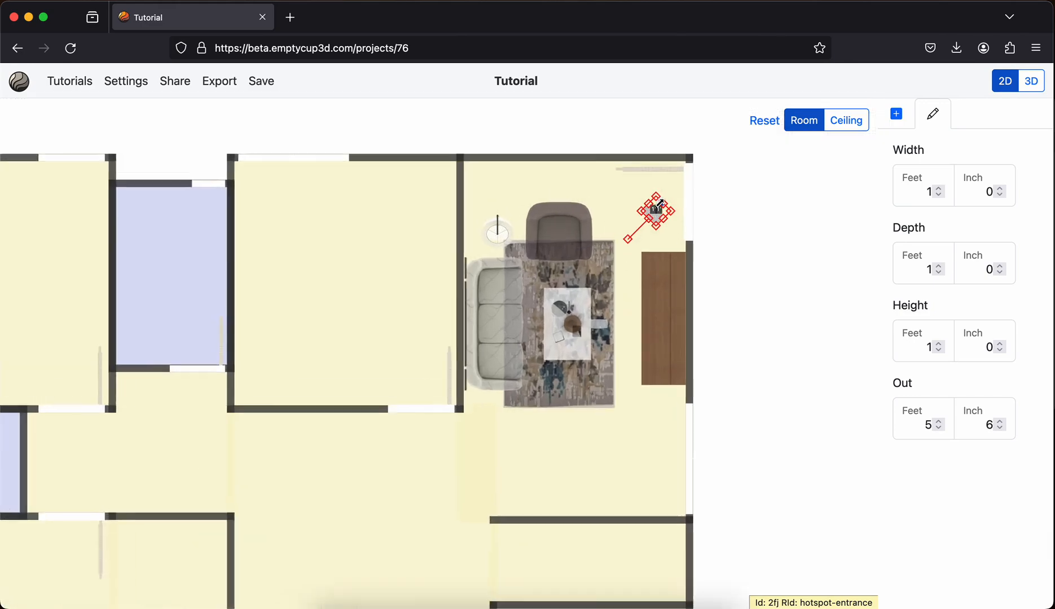
- Reselect the entrance hotspot overlapping the living room door and nudge it slightly closer to the door opening
left_click(716, 229)
left_click(658, 215)
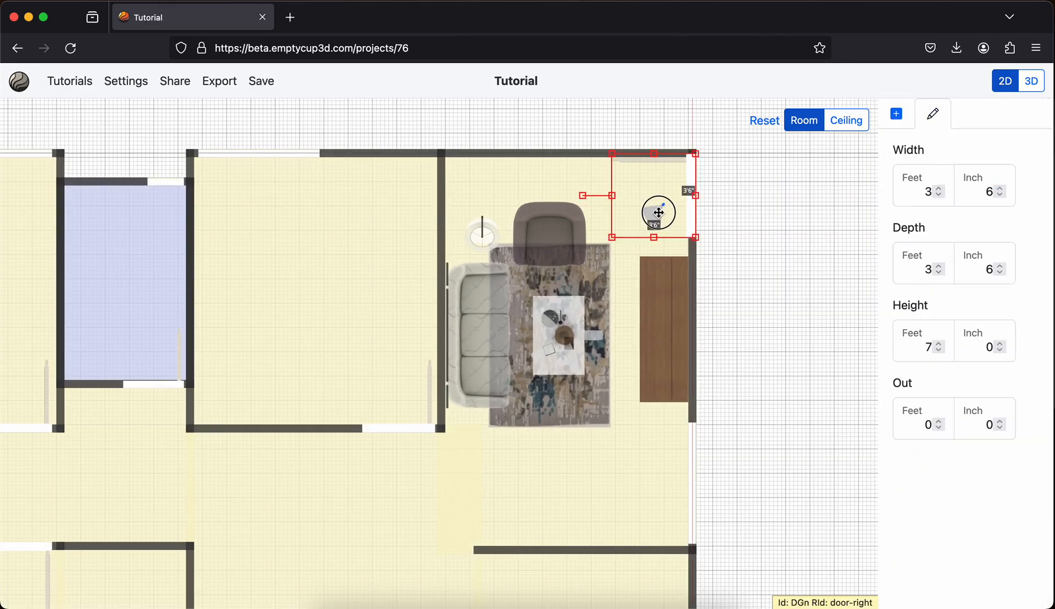
left_click_drag(659, 215, 658, 220)
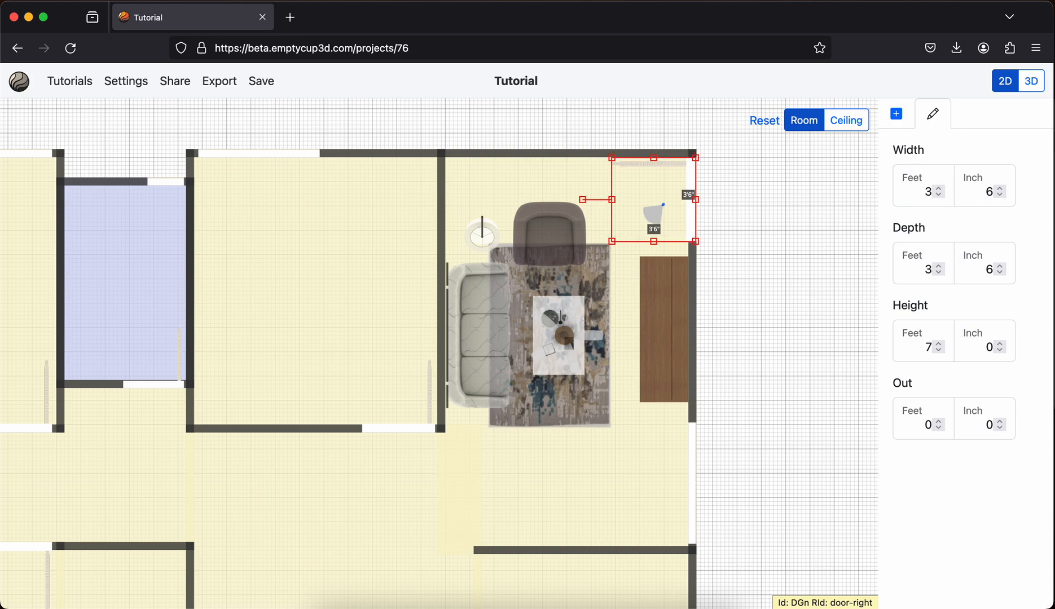
left_click(660, 210)
left_click(659, 211)
left_click(660, 210)
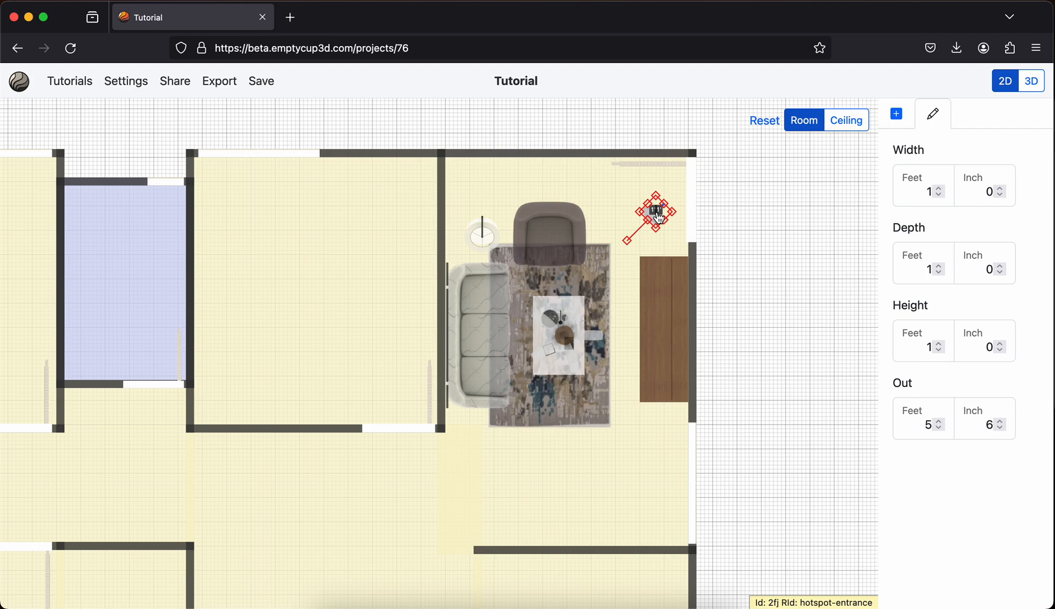
left_click_drag(658, 216, 664, 210)
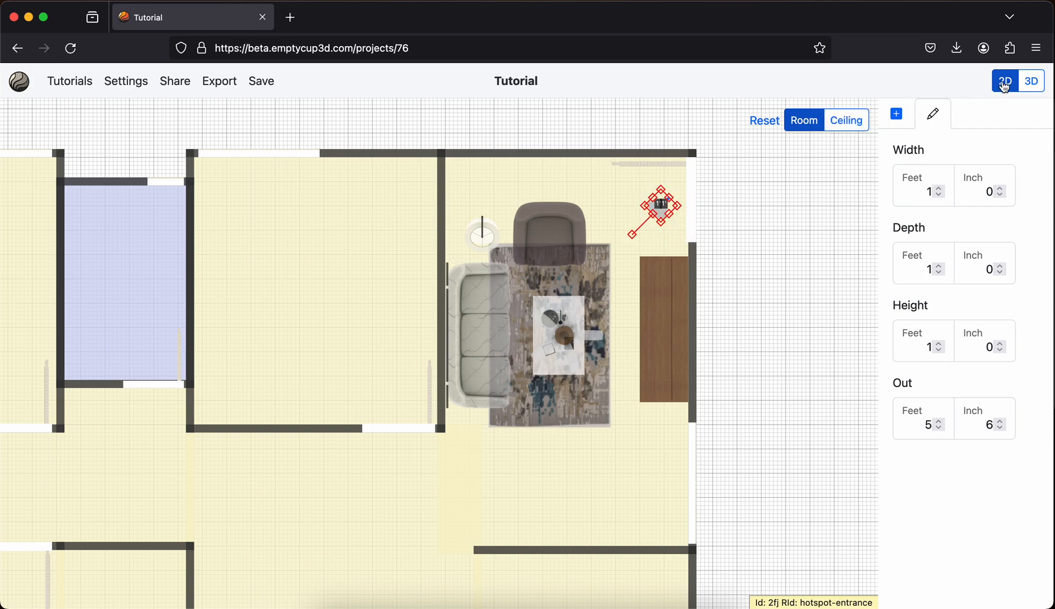
- Switch to 3D, reset the walk-in view to the entrance hotspot, and look around the living room toward the TV unit
left_click(1030, 85)
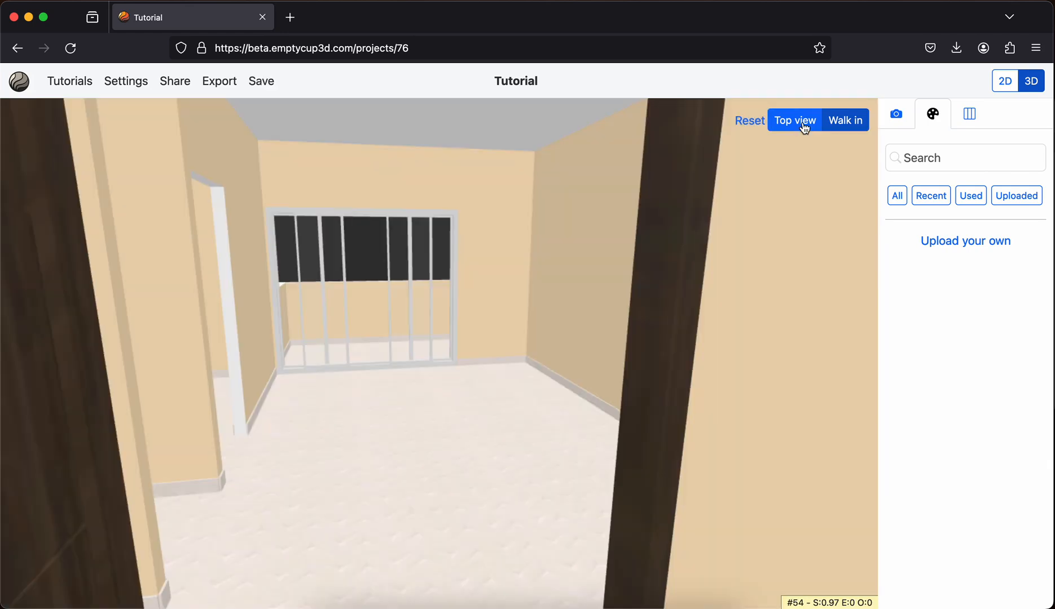
left_click(749, 122)
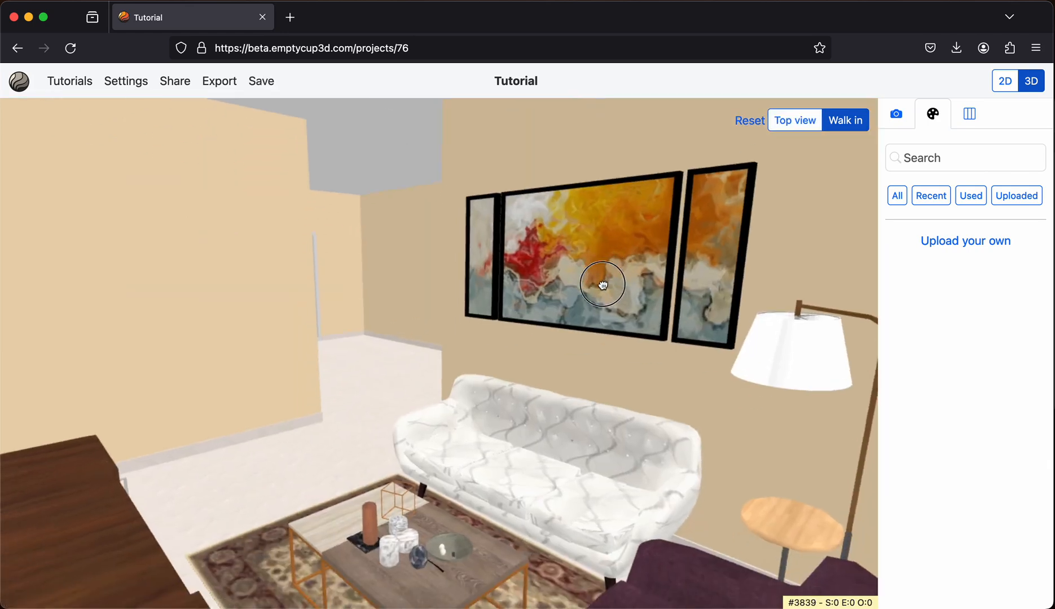
mouse_move(602, 285)
left_mouse_down()
mouse_move(697, 275)
mouse_move(509, 228)
mouse_move(483, 319)
mouse_move(495, 345)
mouse_move(522, 351)
mouse_move(594, 313)
mouse_move(518, 245)
mouse_move(535, 235)
mouse_move(506, 250)
mouse_move(523, 250)
mouse_move(529, 278)
mouse_move(561, 310)
mouse_move(802, 318)
mouse_move(566, 304)
mouse_move(732, 327)
mouse_move(546, 345)
mouse_move(667, 335)
mouse_move(722, 315)
mouse_move(688, 323)
mouse_move(686, 313)
mouse_move(563, 292)
mouse_move(571, 248)
mouse_move(565, 332)
mouse_move(564, 301)
mouse_move(561, 321)
mouse_move(549, 299)
left_mouse_up()
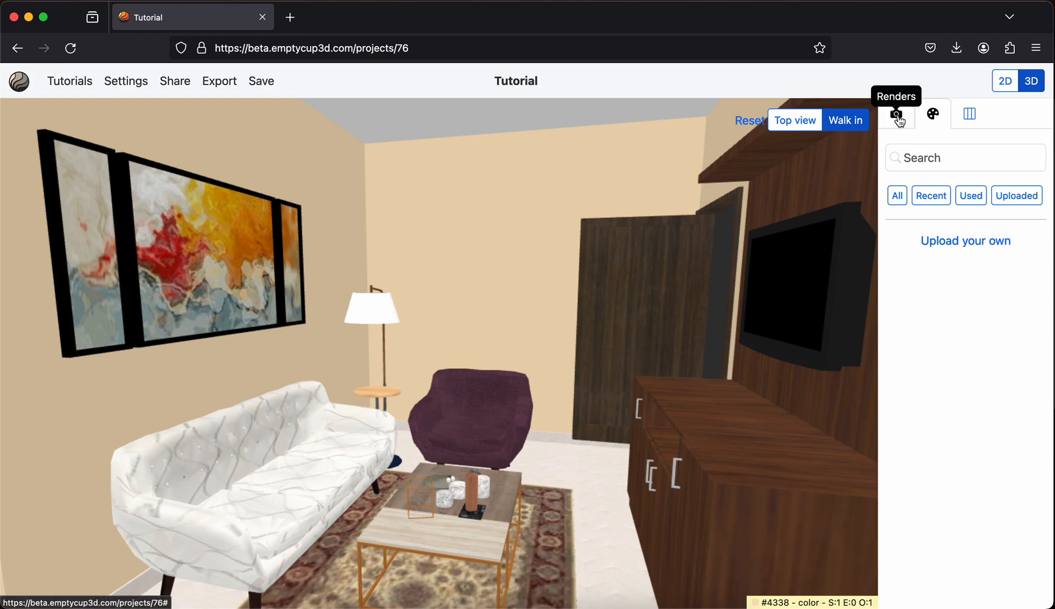
- Look through the woodworks list and the material library's categories, including Organic, Mirror, Generic and Light, and close the library
left_click(970, 116)
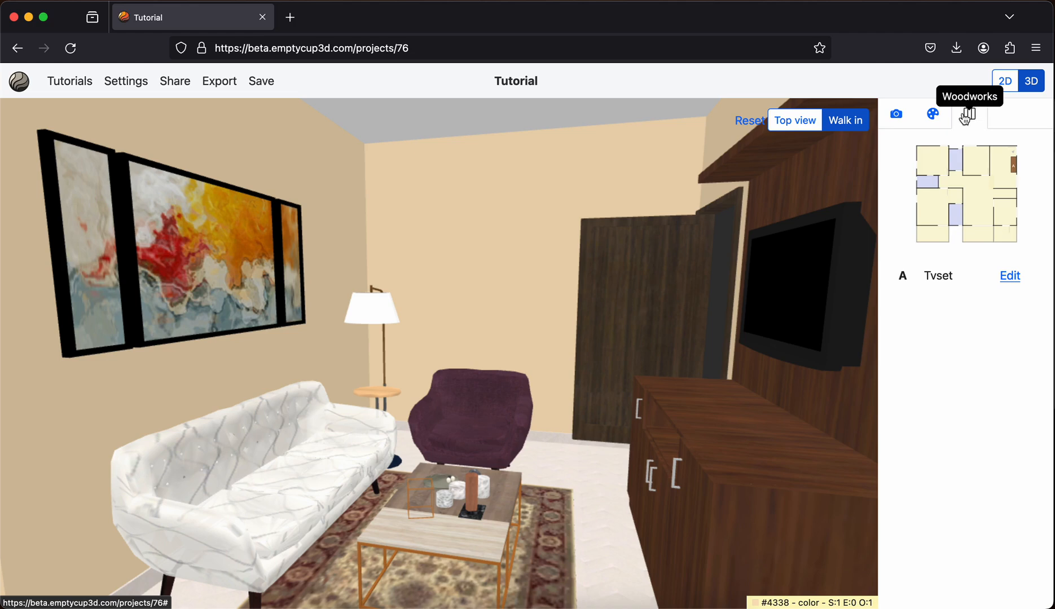
left_click(934, 117)
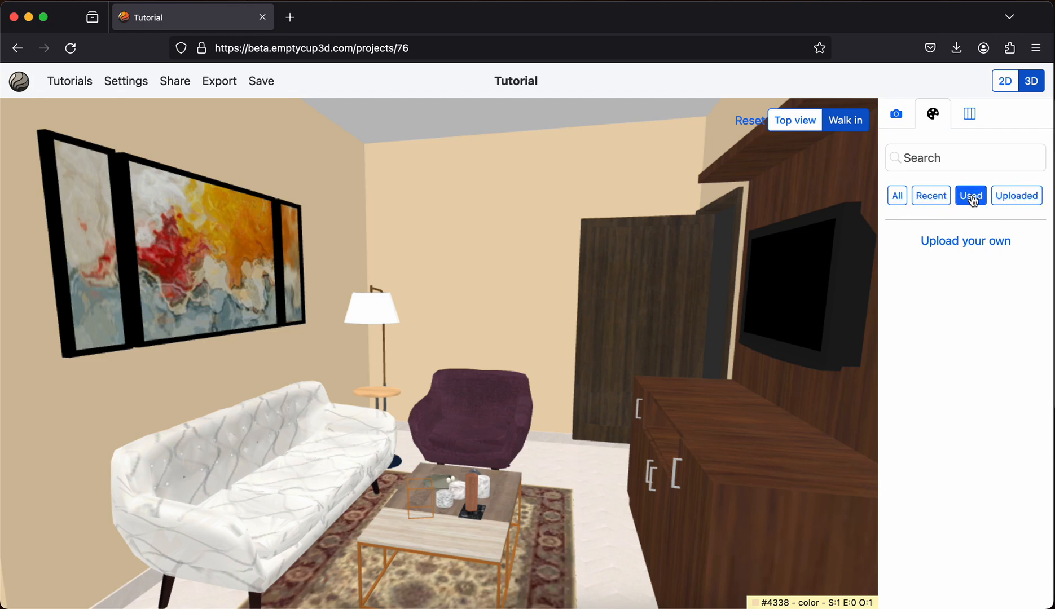
left_click(896, 198)
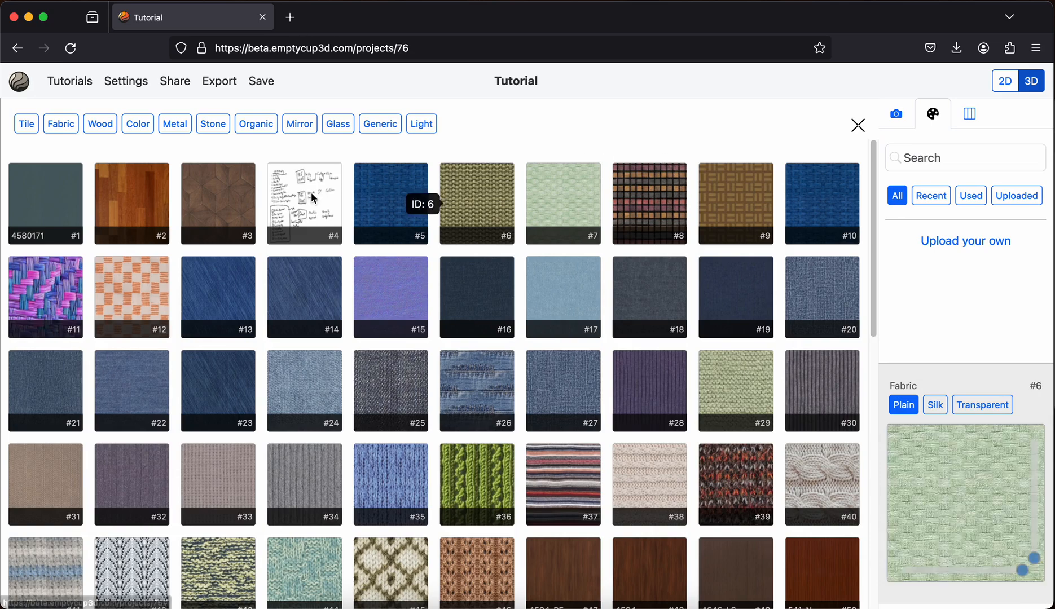
left_click(31, 127)
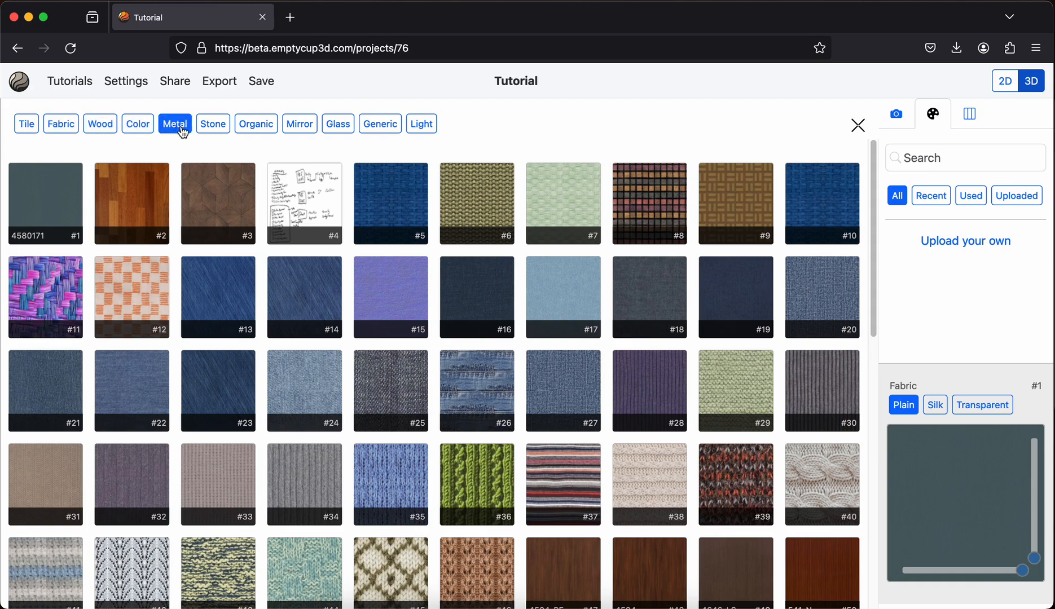
left_click(267, 134)
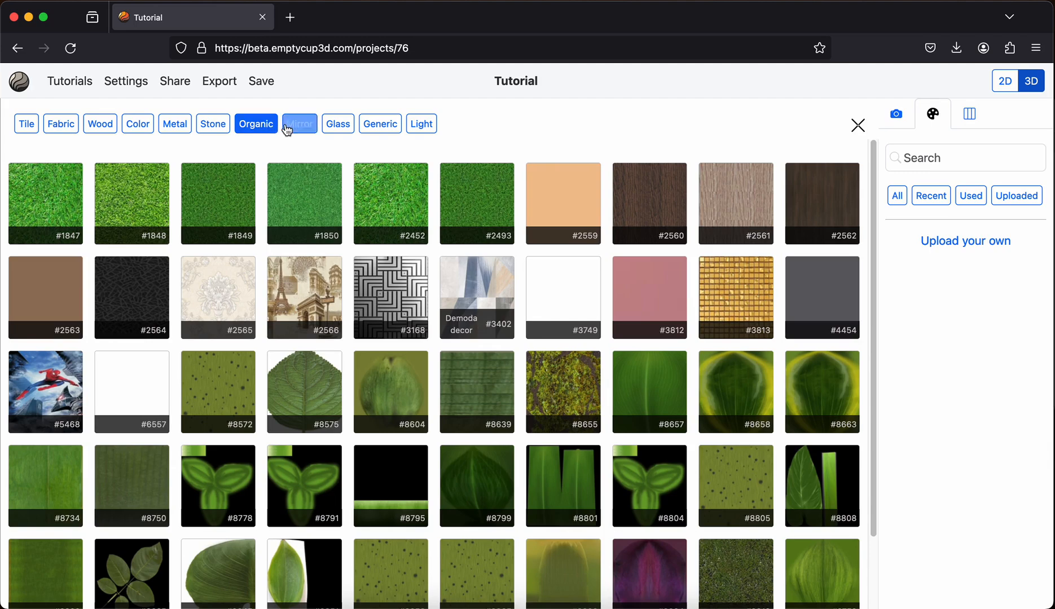
left_click(294, 129)
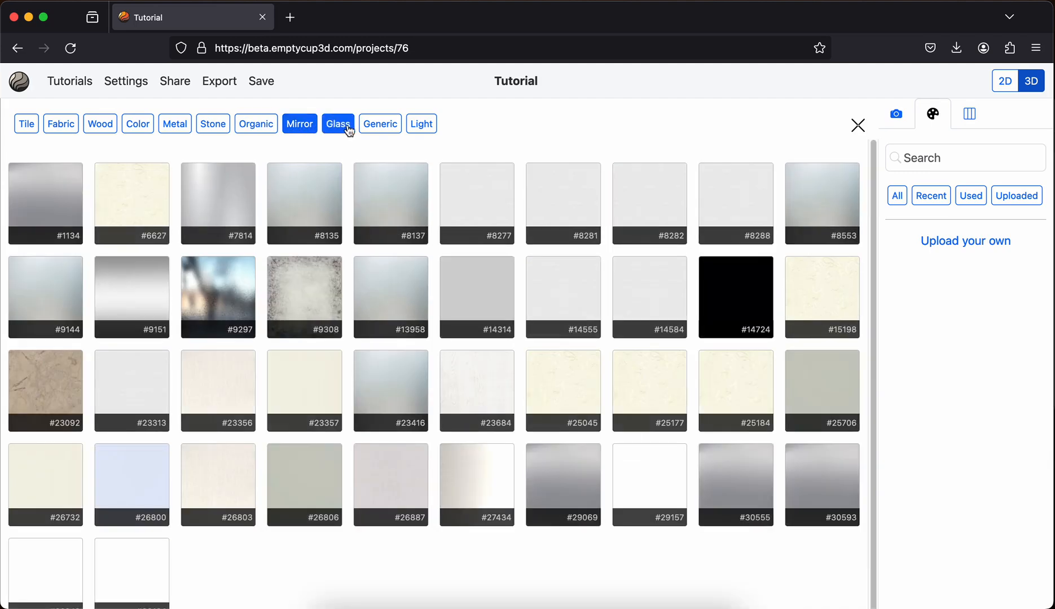
left_click(376, 132)
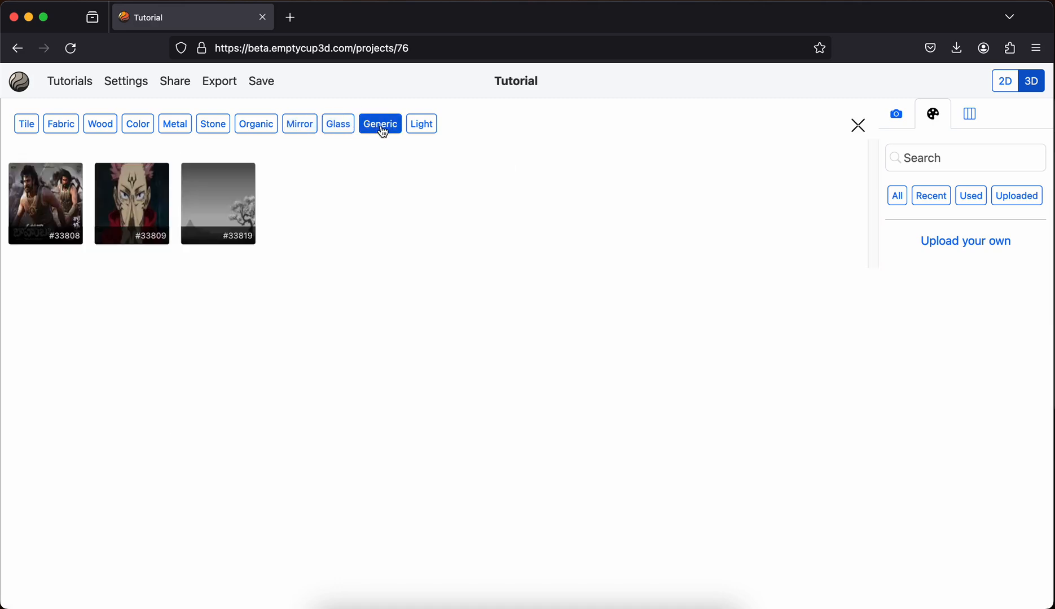
left_click(416, 131)
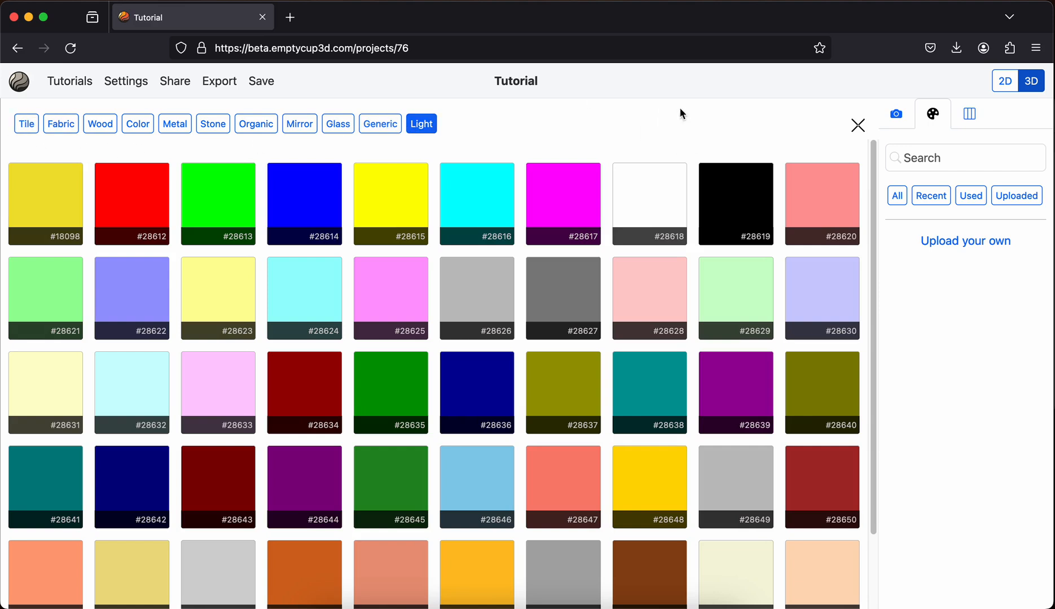
left_click(858, 125)
- Pick Fabric #757 with the Plain finish from the material library and apply it to the white sofa's seat
left_click_drag(307, 353, 328, 333)
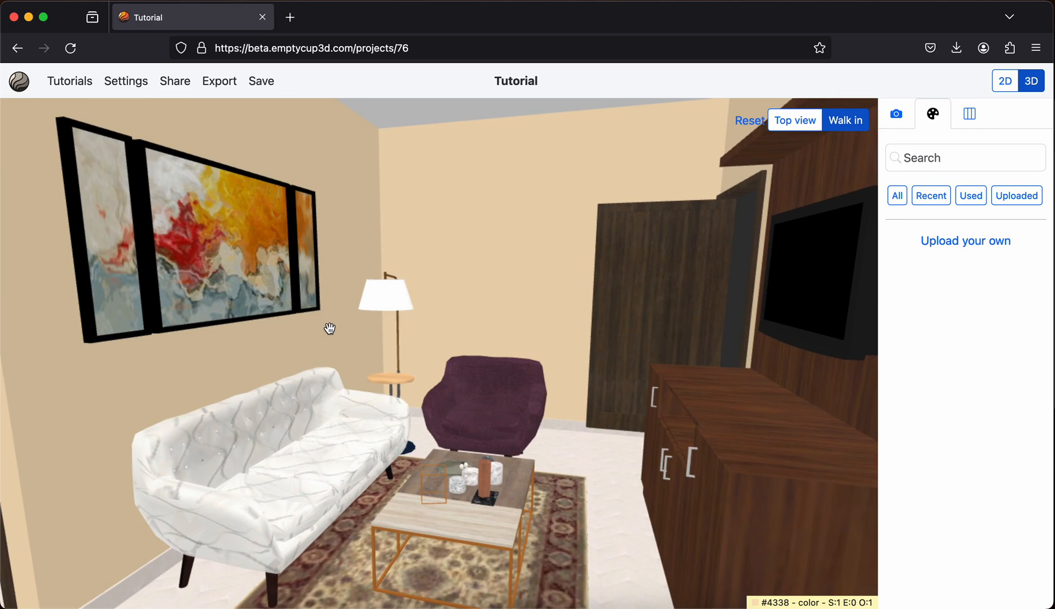
left_click_drag(329, 329, 328, 340)
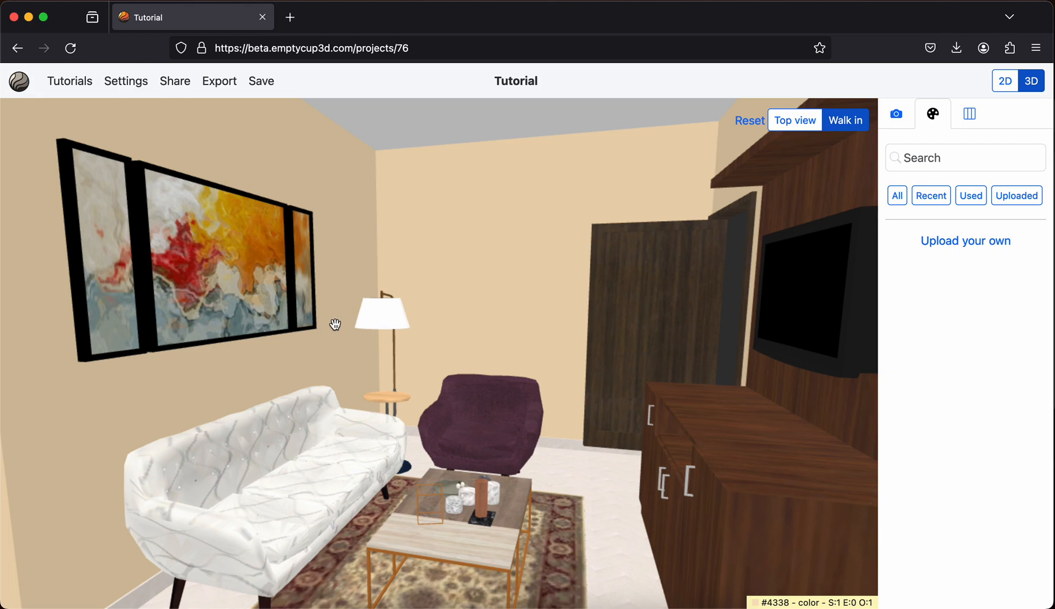
left_click_drag(335, 360, 338, 383)
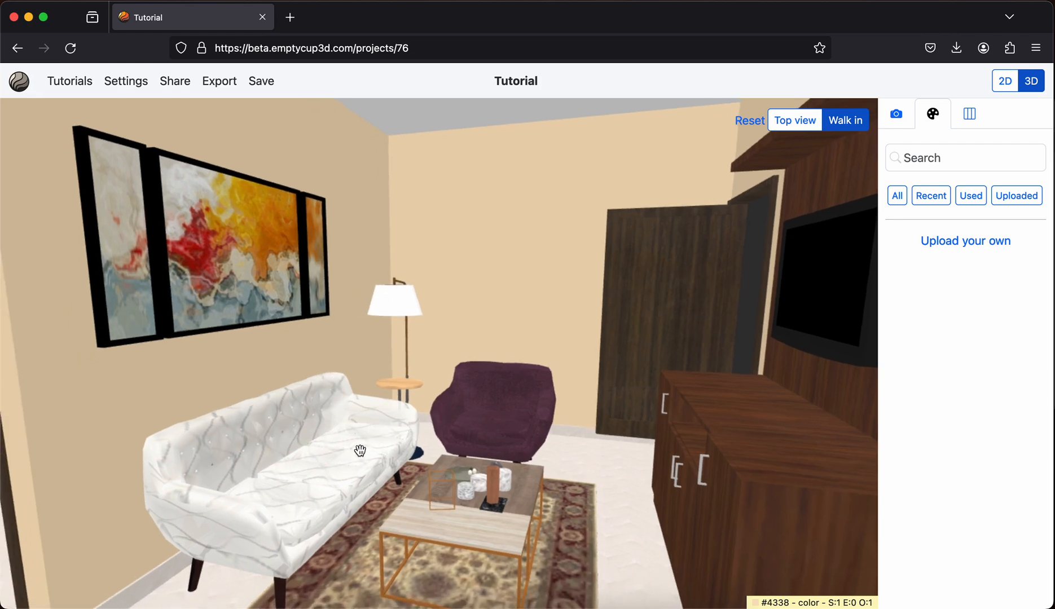
left_click_drag(372, 454, 378, 443)
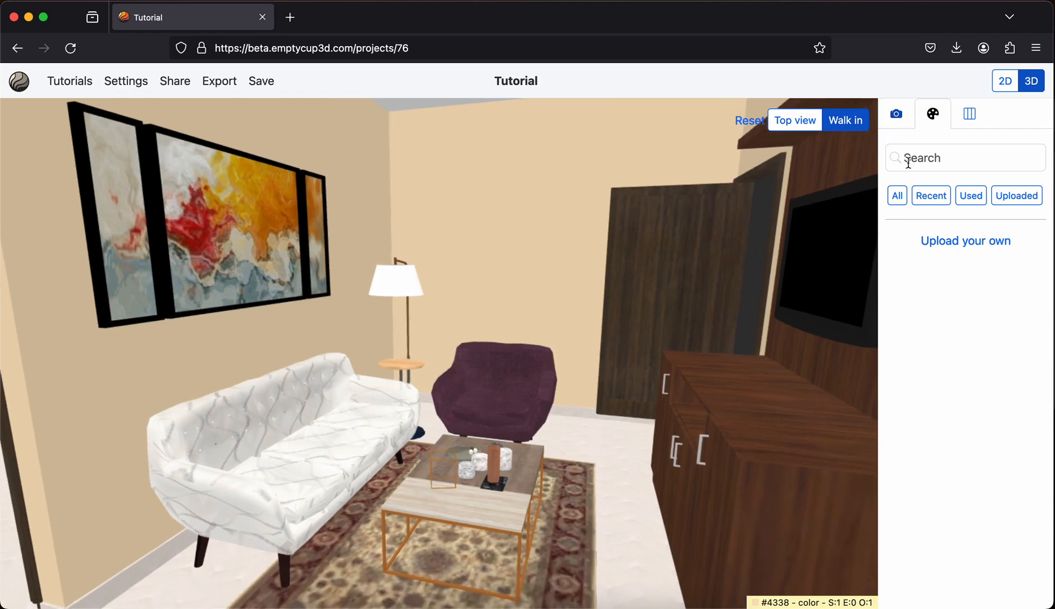
left_click(898, 202)
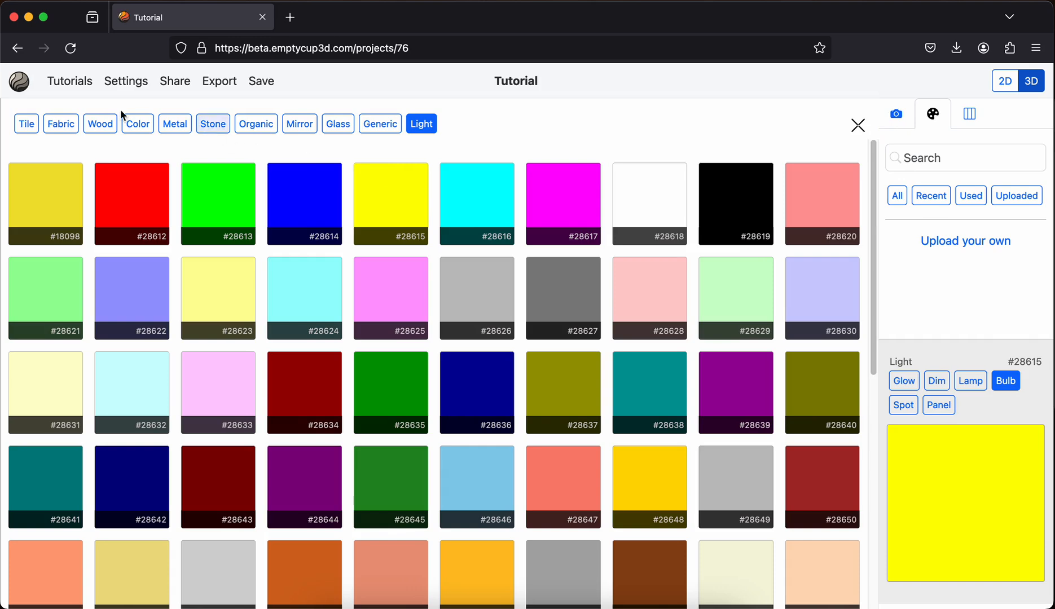
left_click(57, 133)
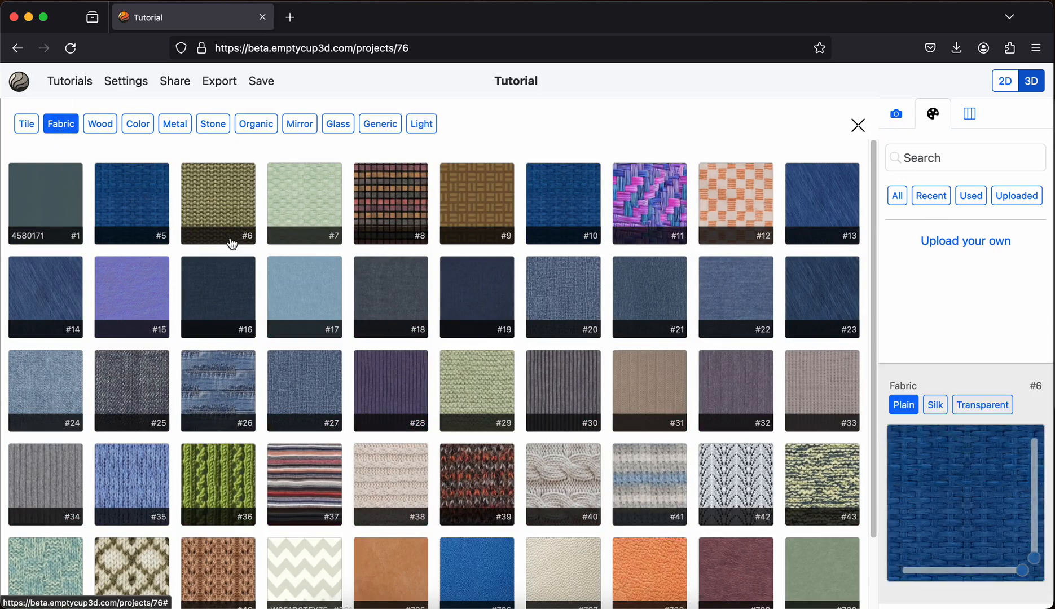
scroll(394, 351, "down", 1)
scroll(393, 351, "down", 8)
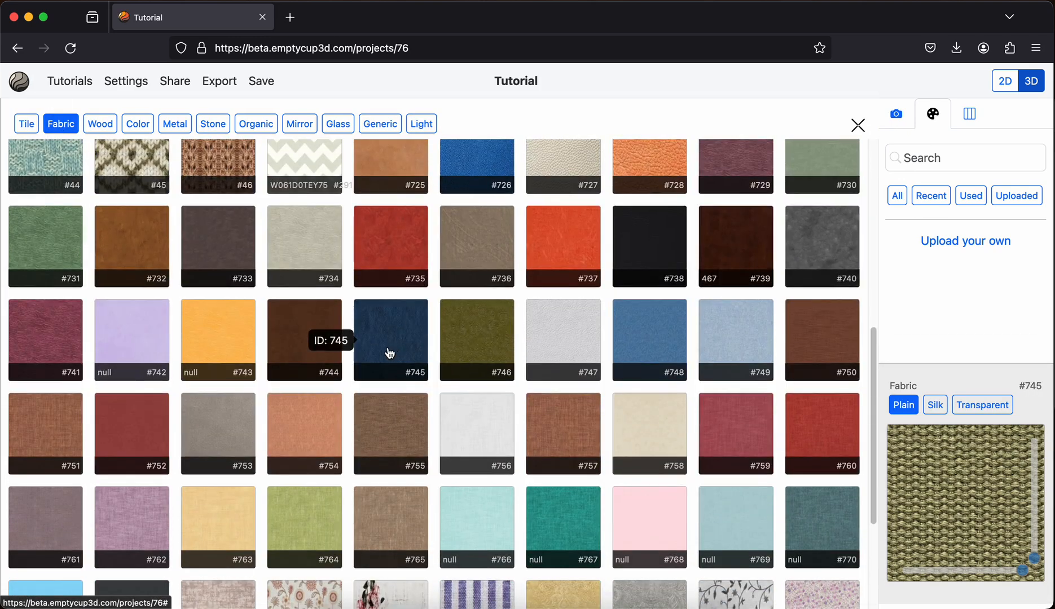
scroll(390, 354, "down", 3)
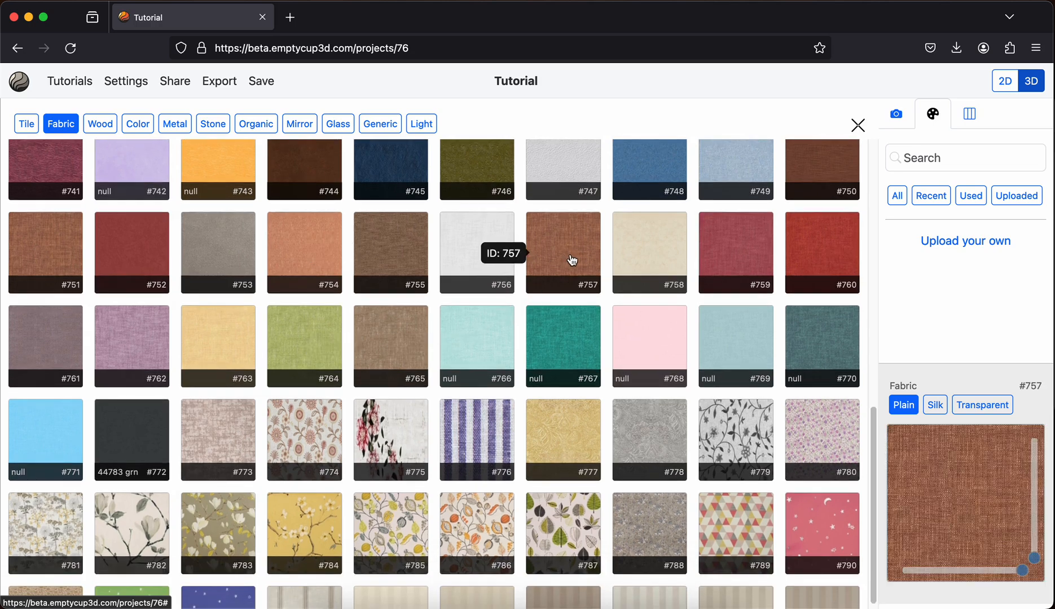
left_click(572, 260)
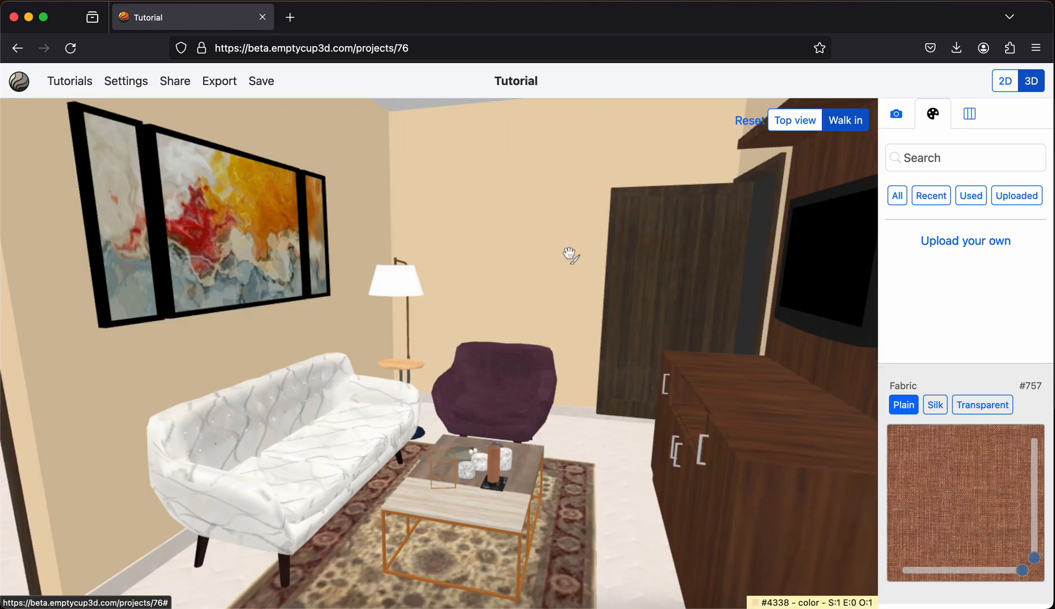
left_click(293, 460)
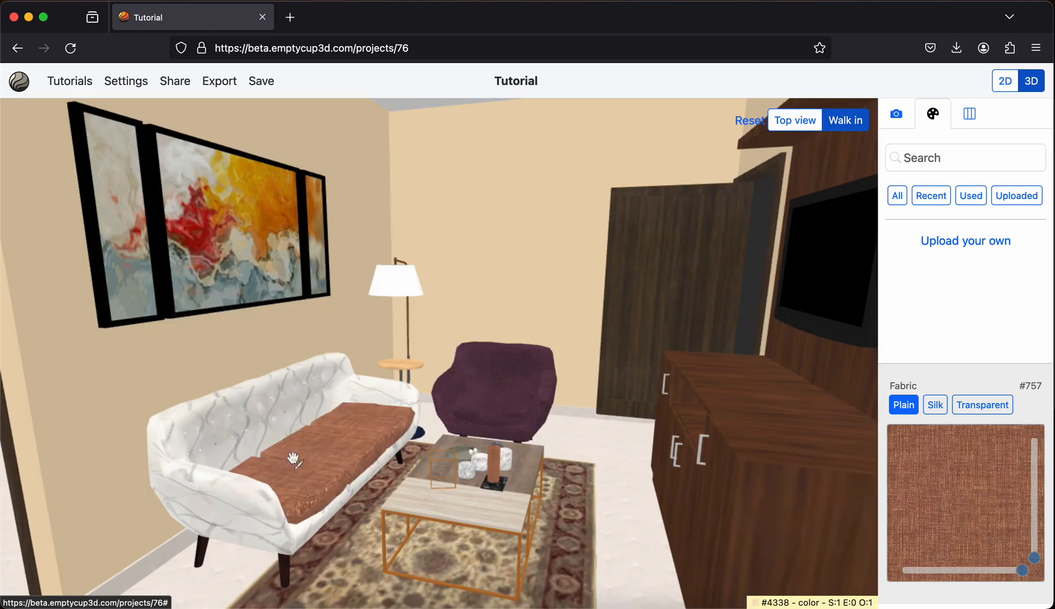
- Apply Fabric #757 to the white sofa's body and to the purple armchair's shell and seat cushion
left_click(258, 415)
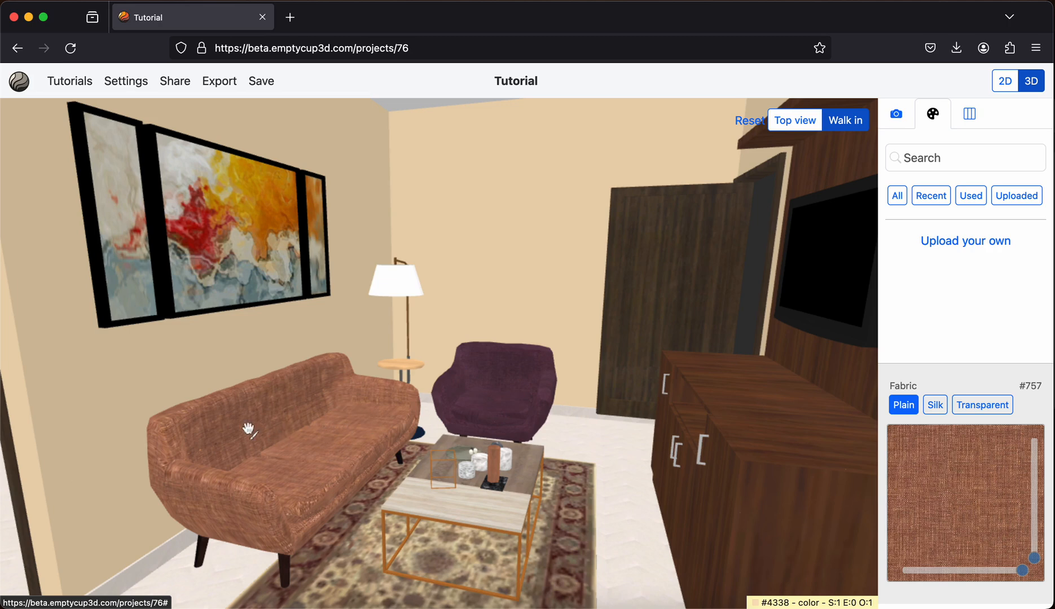
left_click(501, 377)
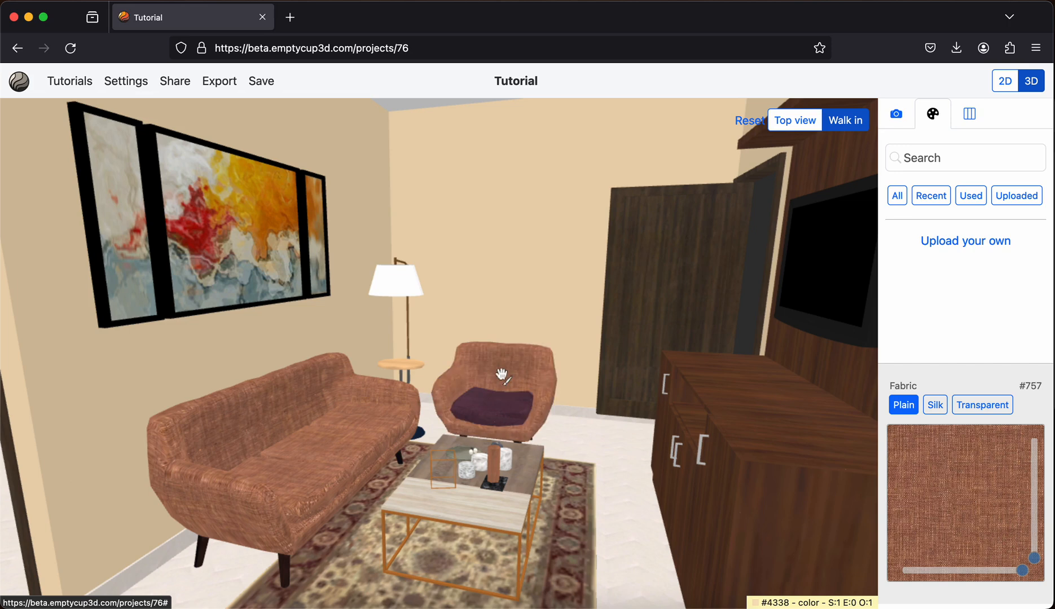
left_click(493, 402)
left_click_drag(444, 408, 446, 409)
left_click_drag(466, 254, 466, 344)
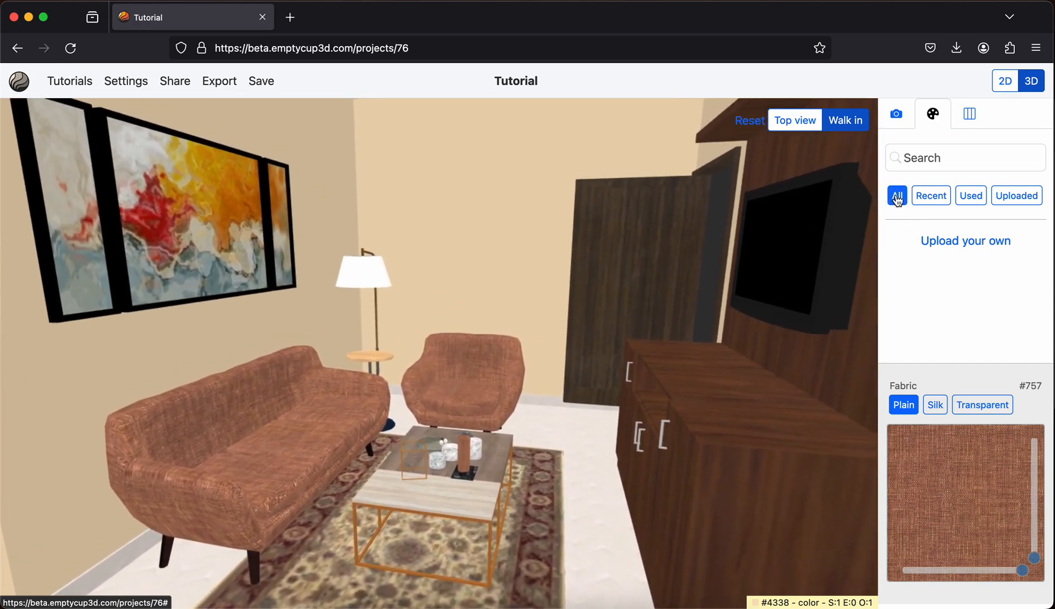
- Open the full material library and search it for carpet
left_click(897, 197)
left_click(101, 124)
left_click(952, 161)
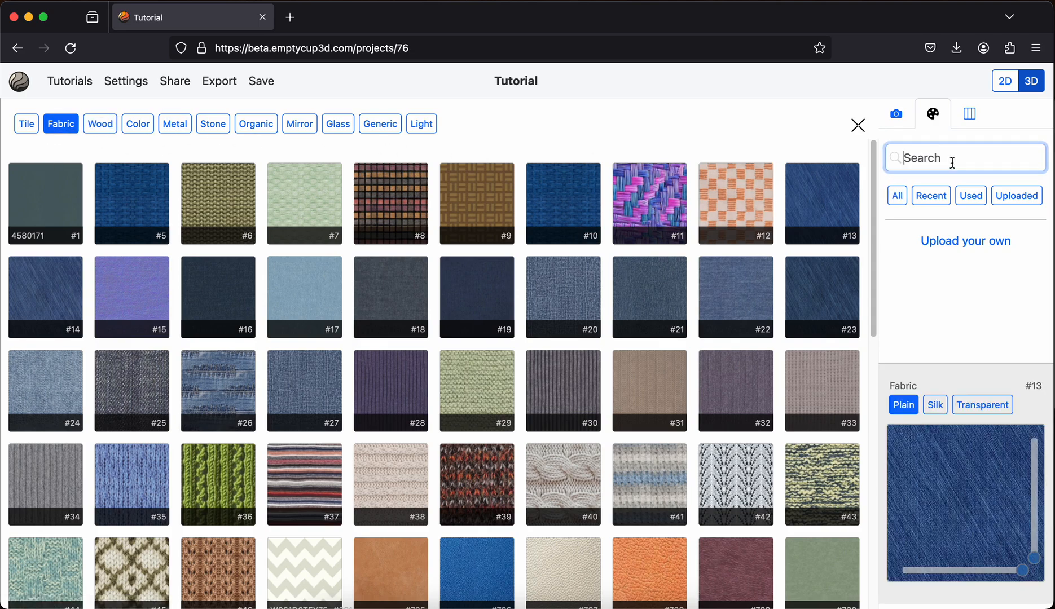
type("capr")
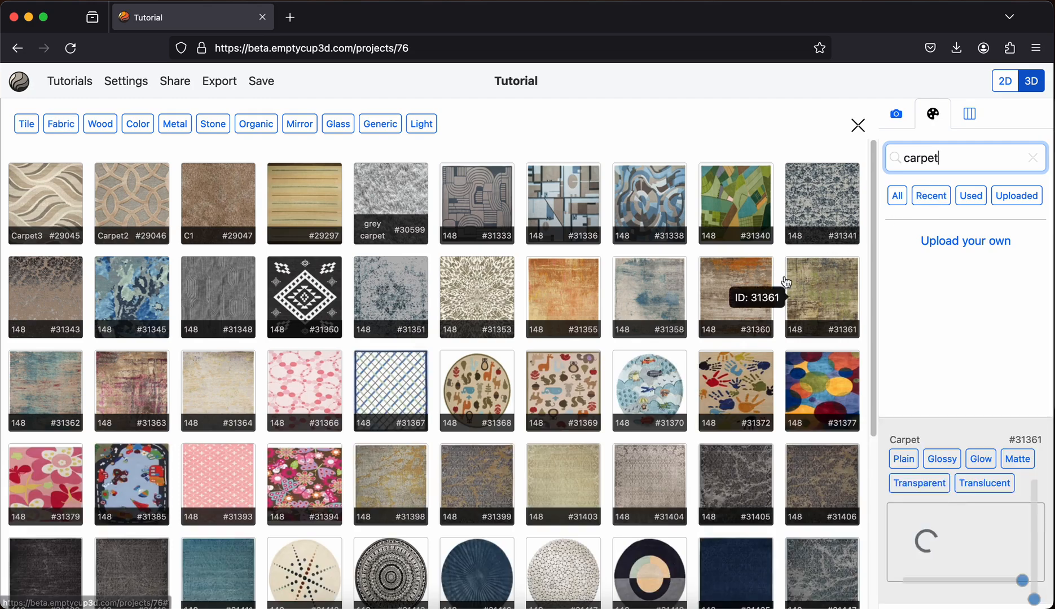
- Pick Carpet #31625 with the Plain finish from the carpet materials and apply it to the rug under the coffee table
scroll(608, 341, "down", 2)
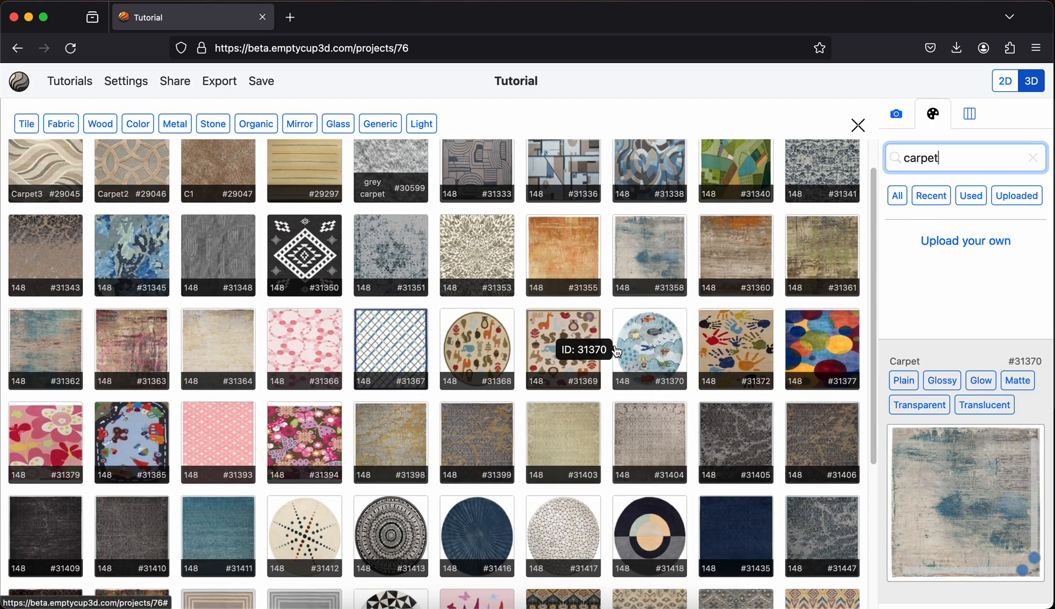
scroll(620, 358, "down", 4)
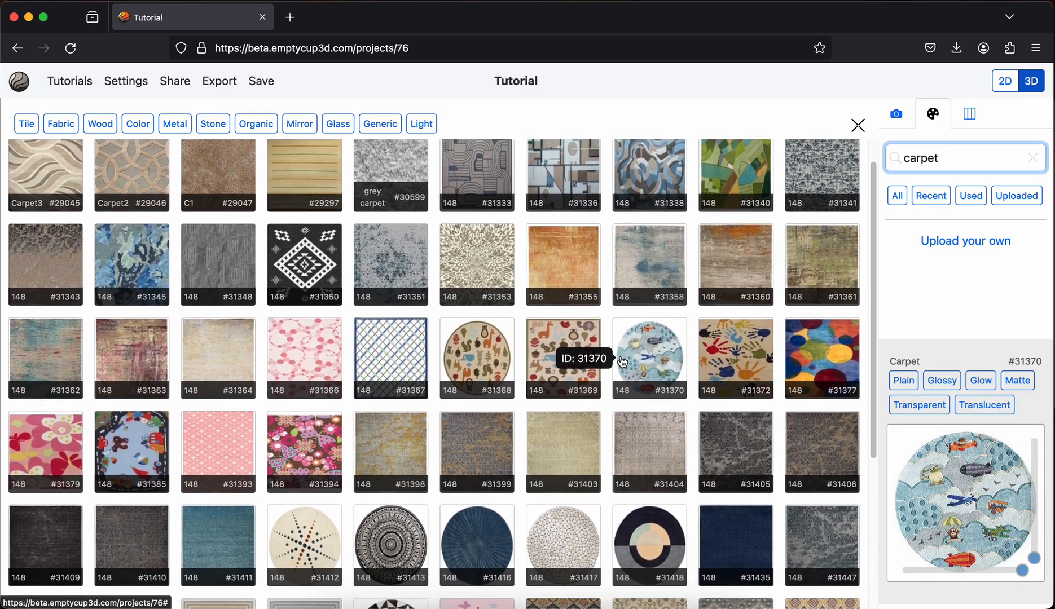
scroll(620, 361, "down", 6)
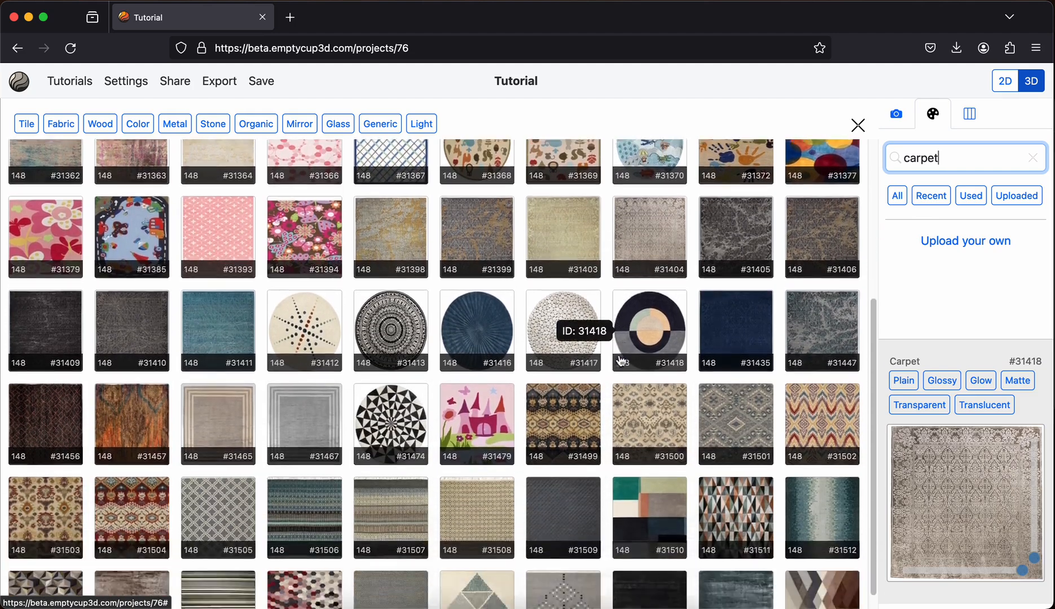
scroll(623, 365, "down", 5)
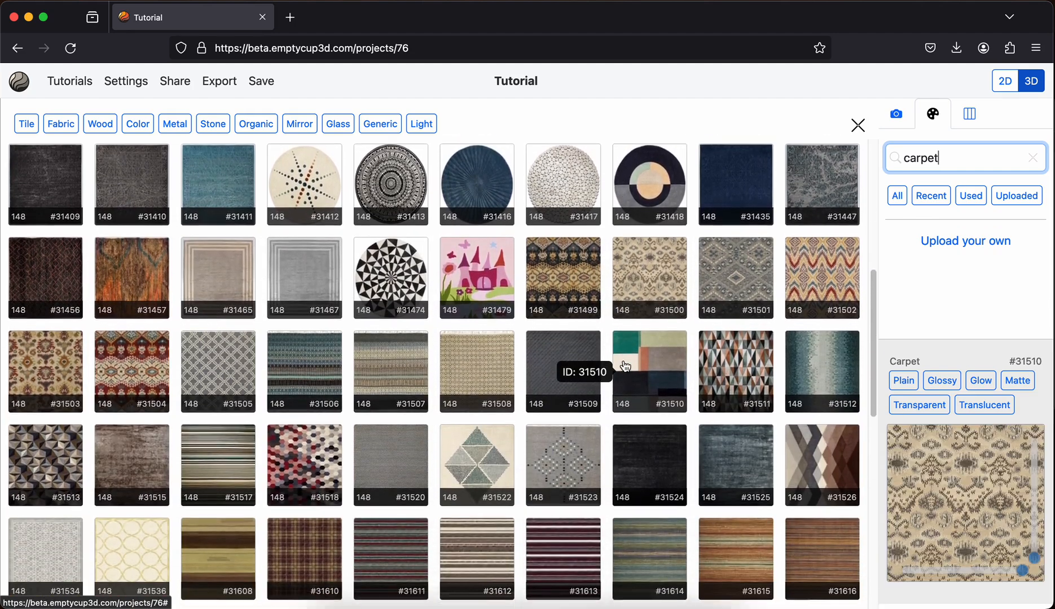
scroll(624, 366, "down", 1)
scroll(680, 401, "down", 4)
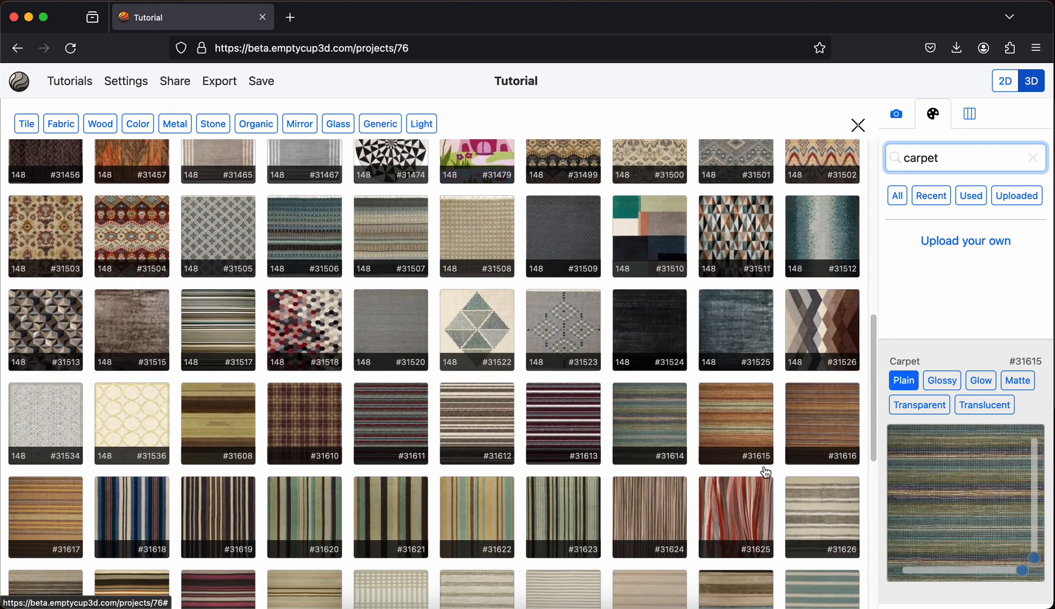
scroll(734, 480, "down", 1)
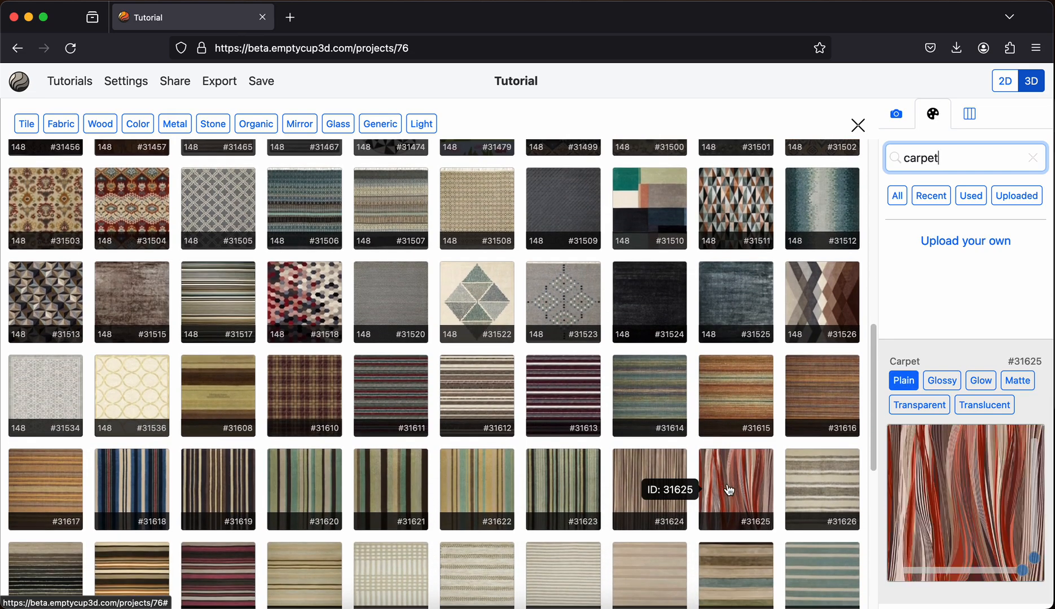
left_click(728, 489)
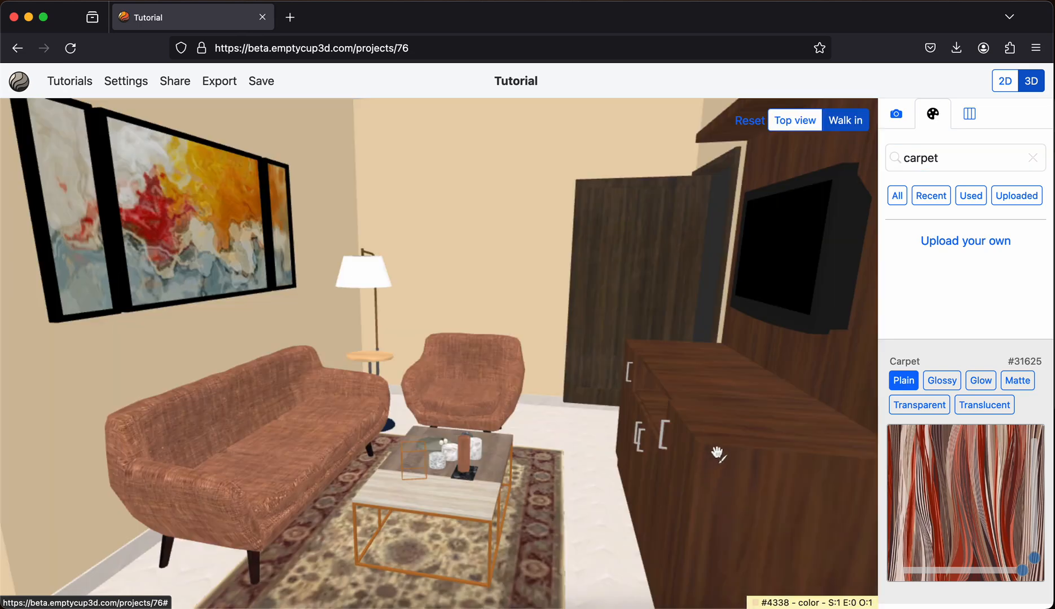
left_click(532, 533)
mouse_move(522, 482)
left_mouse_down()
mouse_move(536, 458)
mouse_move(542, 470)
left_mouse_up()
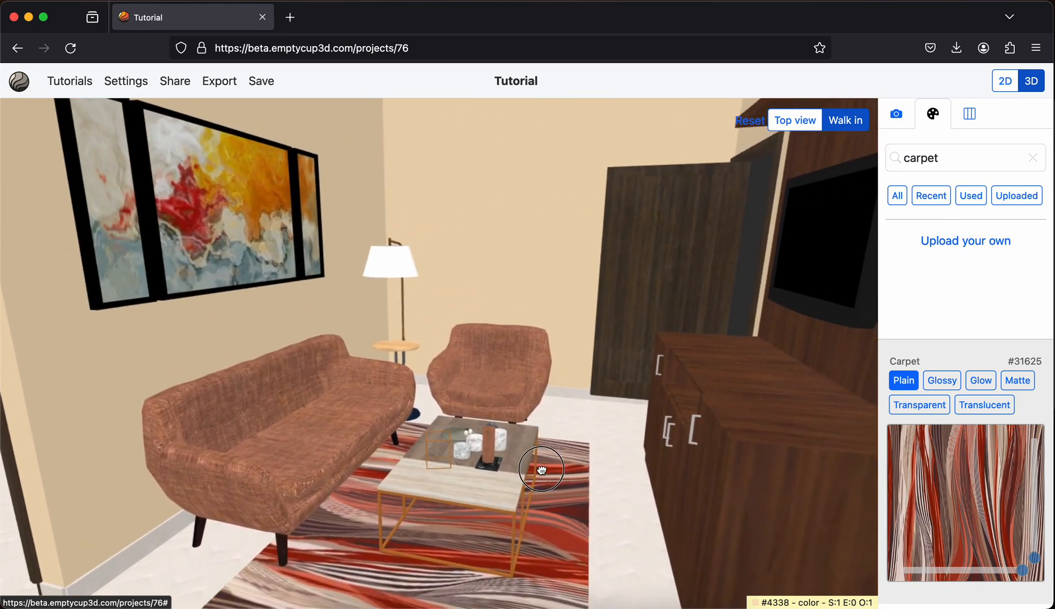
left_click_drag(541, 469, 541, 469)
- Bring more of the living room walls into view and search the full material library for paint
left_click_drag(677, 242, 825, 164)
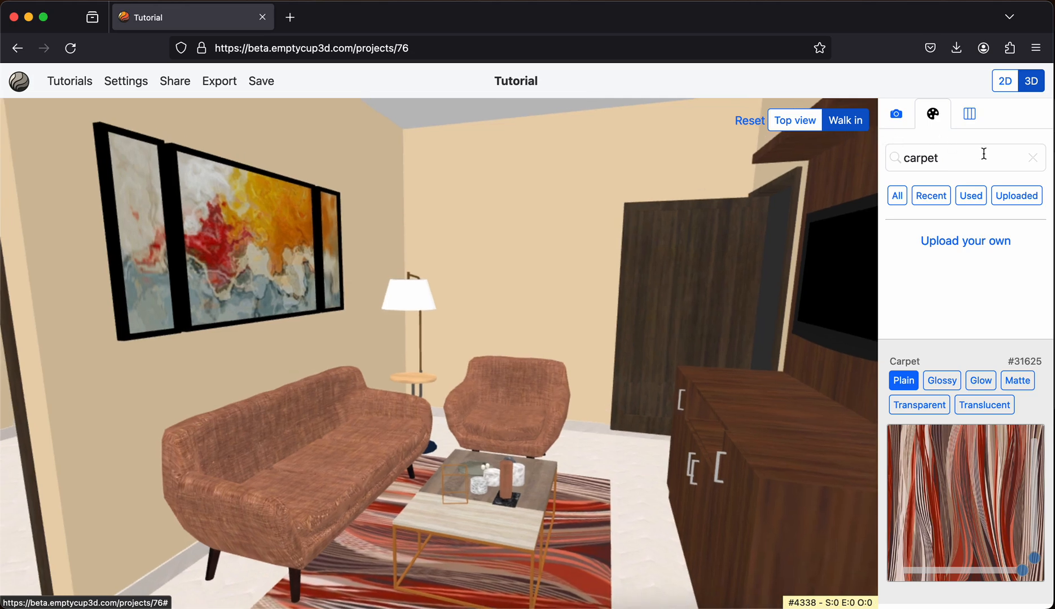
mouse_move(426, 188)
left_mouse_down()
mouse_move(443, 209)
mouse_move(220, 175)
left_mouse_up()
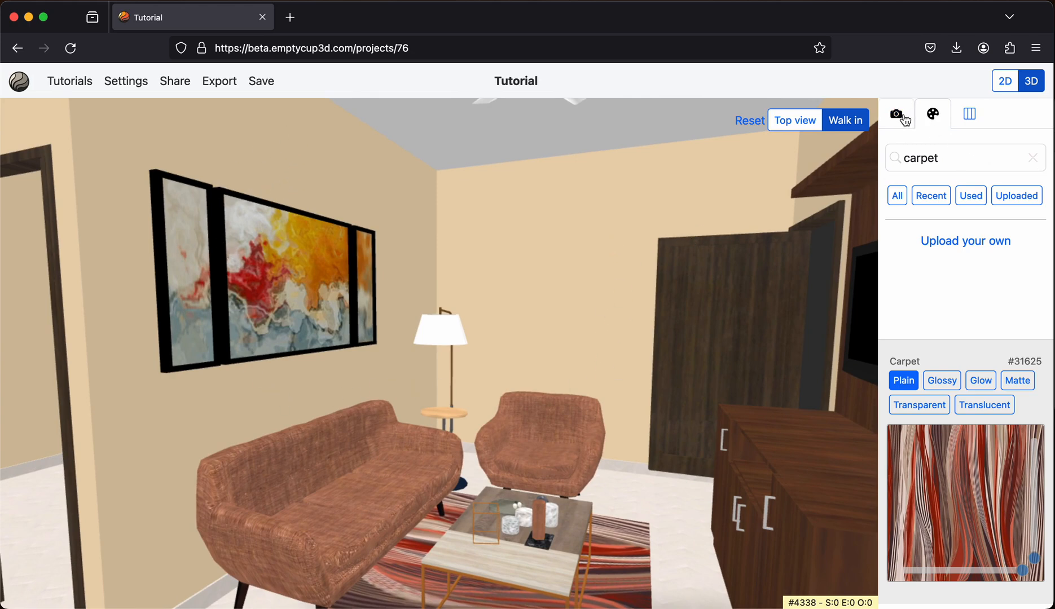
left_click(898, 196)
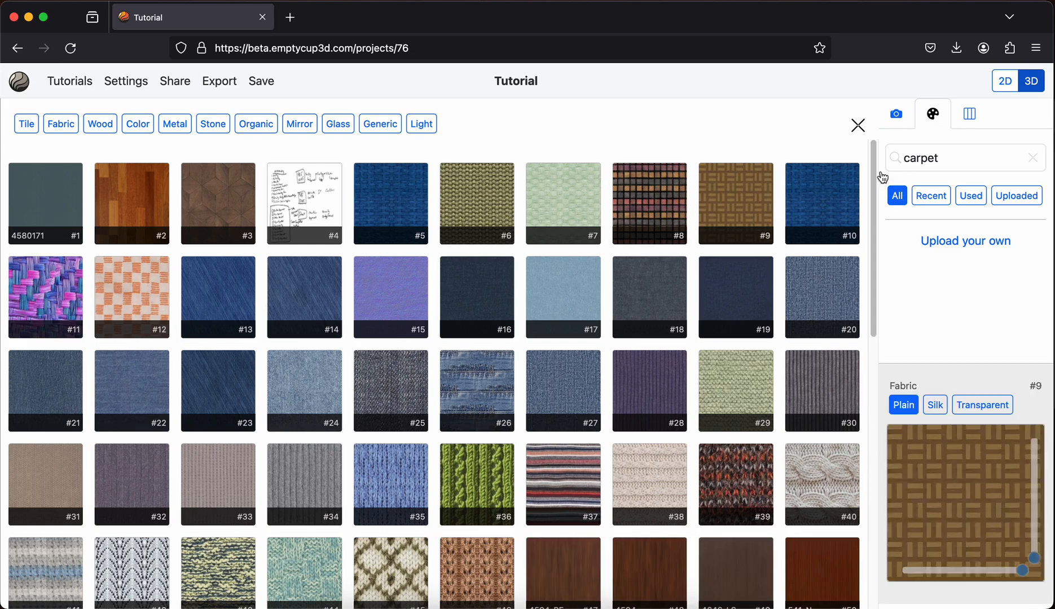
double_click(964, 158)
type("paint")
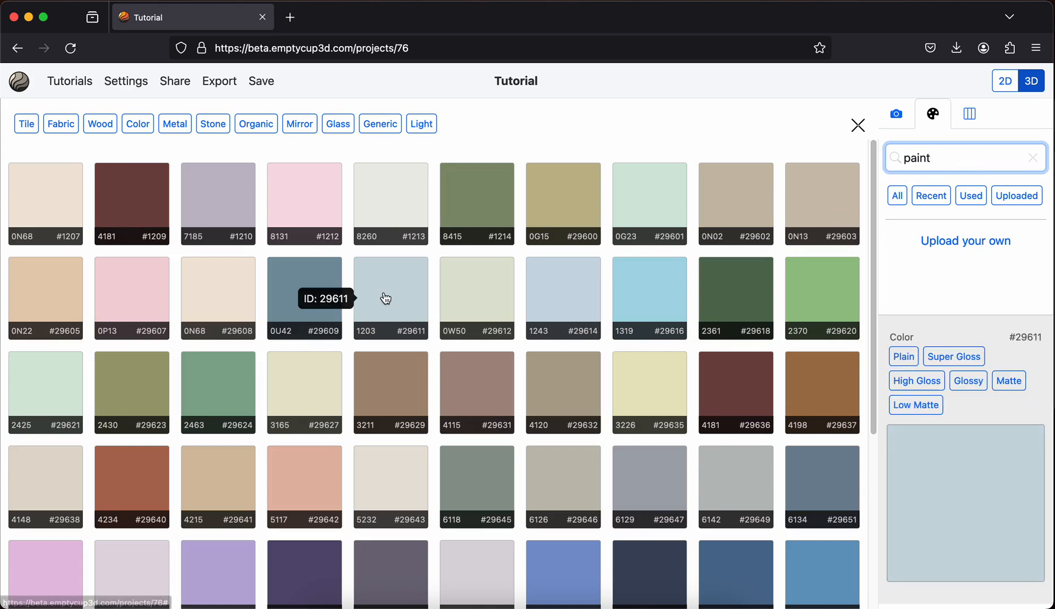
- Pick the cream Color #29854 from the paint materials and apply it to the walls behind the sofa and the armchair
scroll(386, 299, "down", 5)
scroll(387, 298, "down", 8)
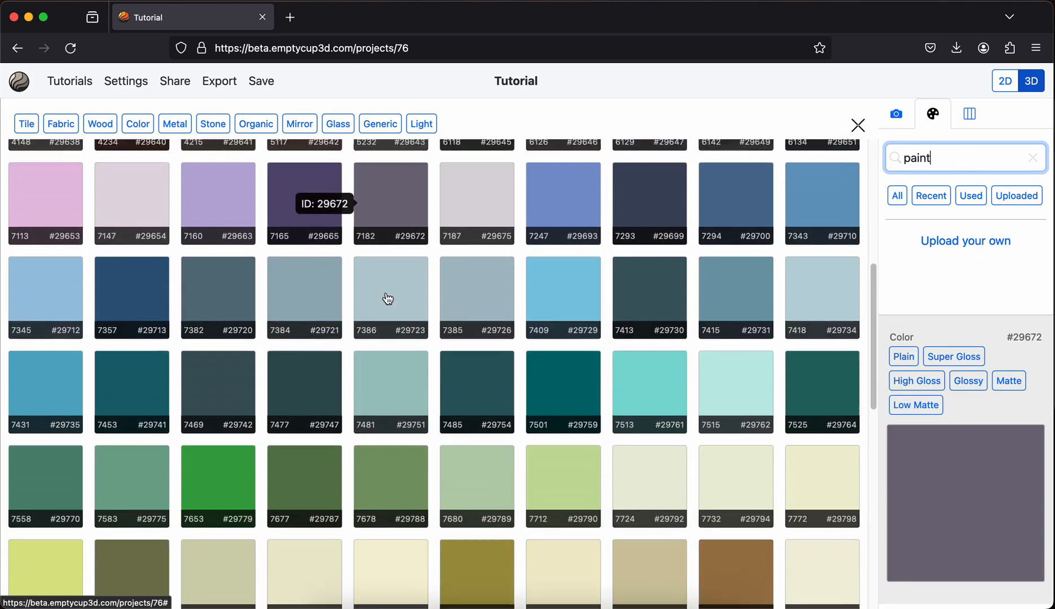
scroll(387, 298, "down", 3)
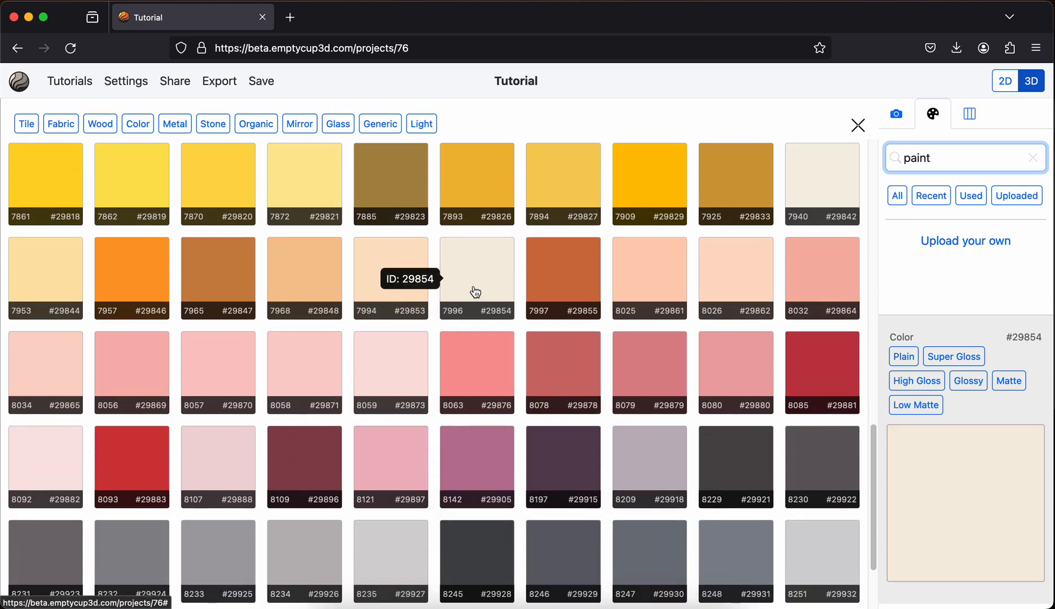
left_click(483, 288)
left_click(527, 268)
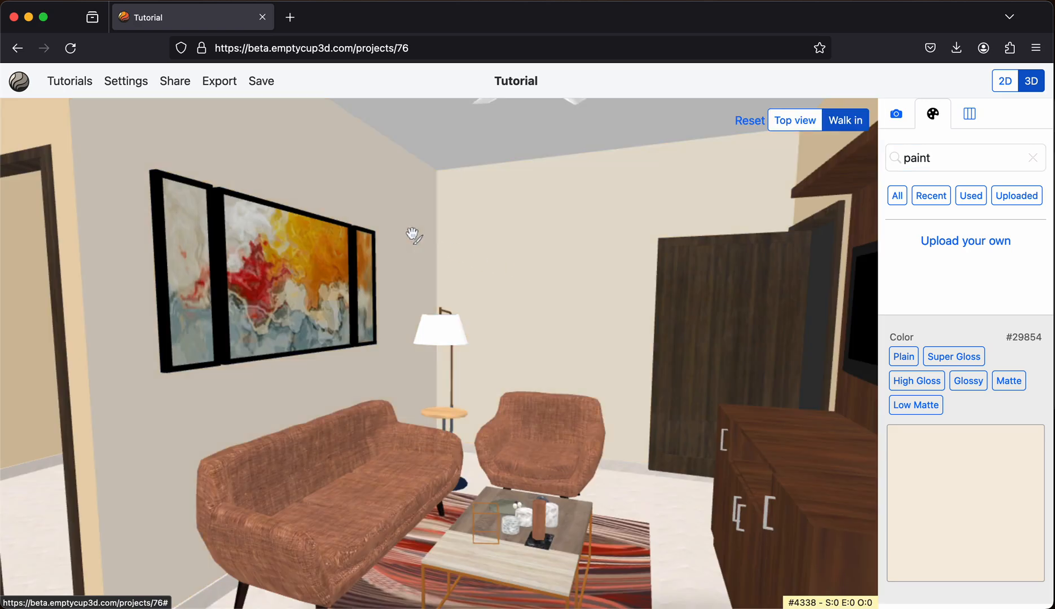
- Clear the material search, look through the library's Stone category for a wall finish, and search for cladding
mouse_move(753, 164)
left_mouse_down()
mouse_move(670, 189)
mouse_move(737, 202)
mouse_move(791, 184)
mouse_move(423, 286)
mouse_move(471, 259)
mouse_move(436, 254)
left_mouse_up()
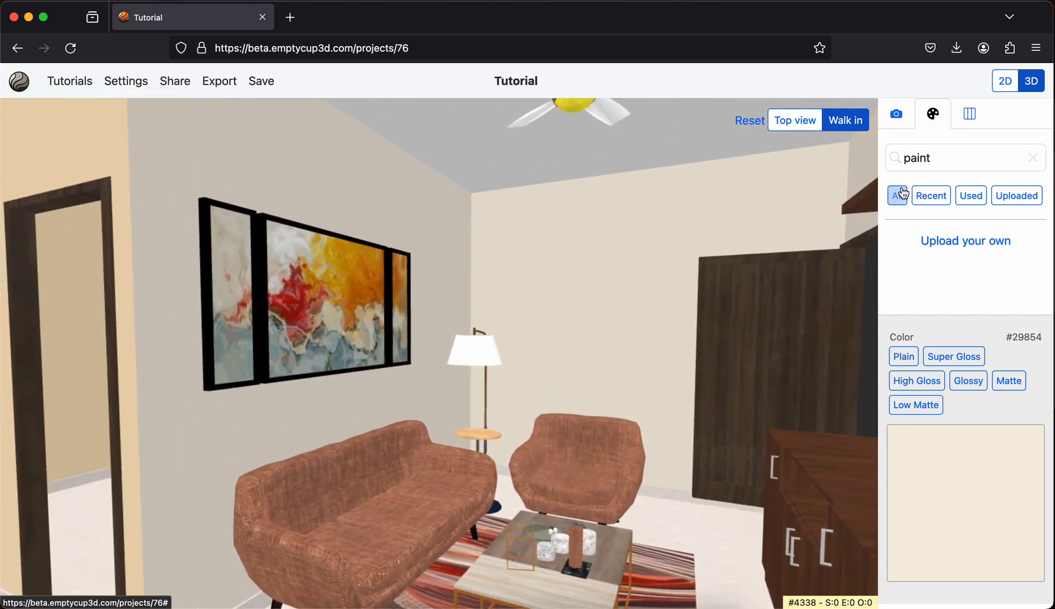
left_click(1037, 163)
left_click(897, 195)
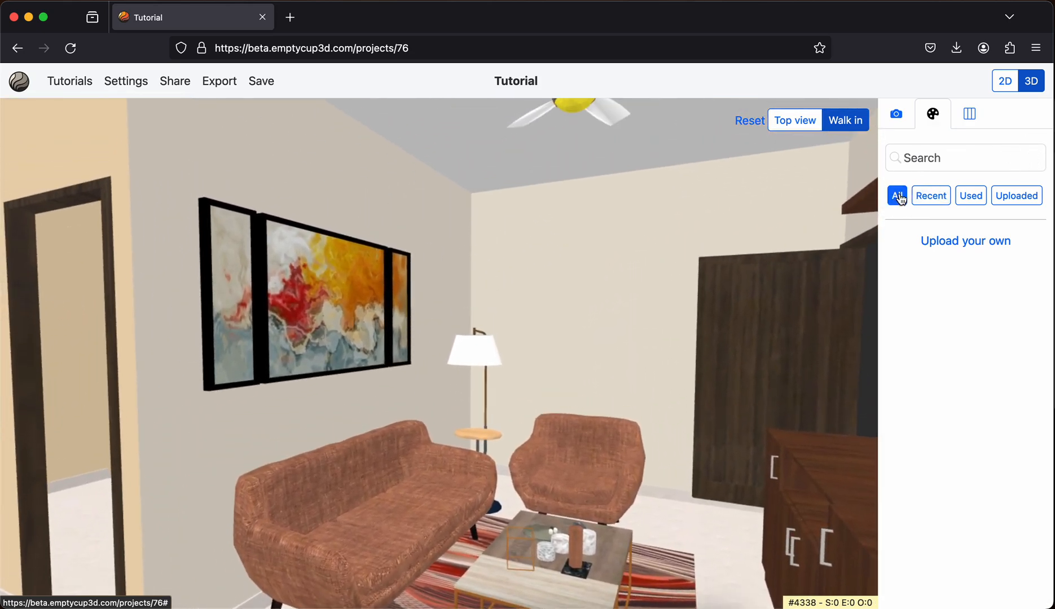
left_click(213, 124)
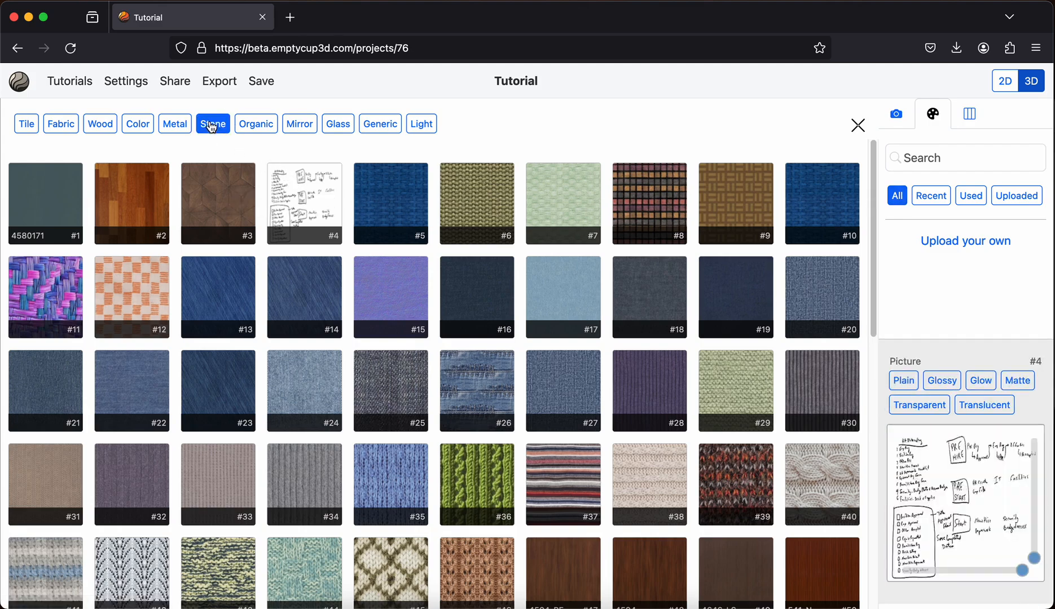
scroll(257, 278, "down", 2)
scroll(257, 278, "down", 10)
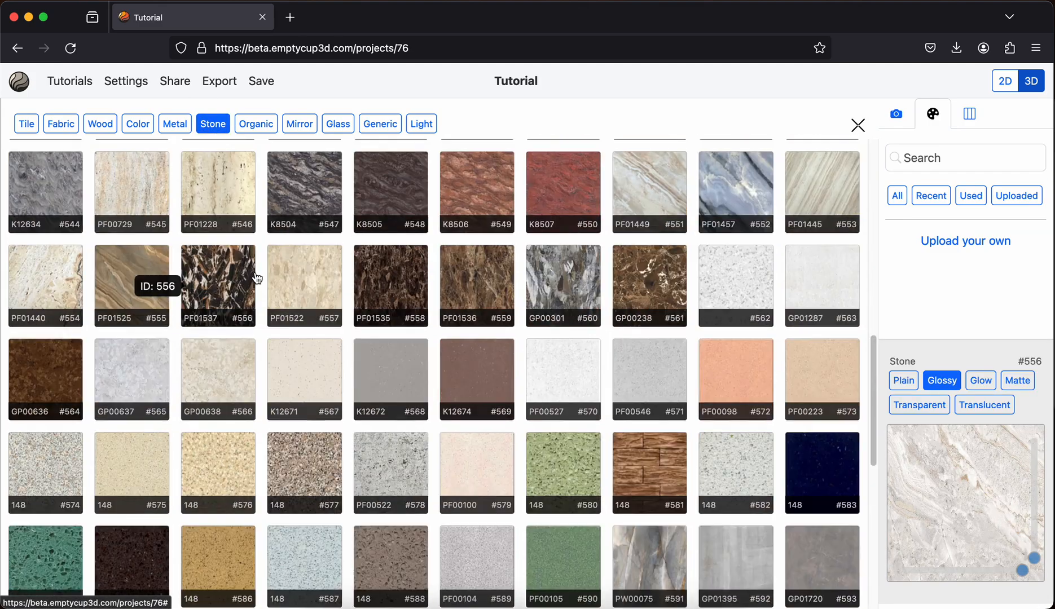
scroll(257, 279, "down", 8)
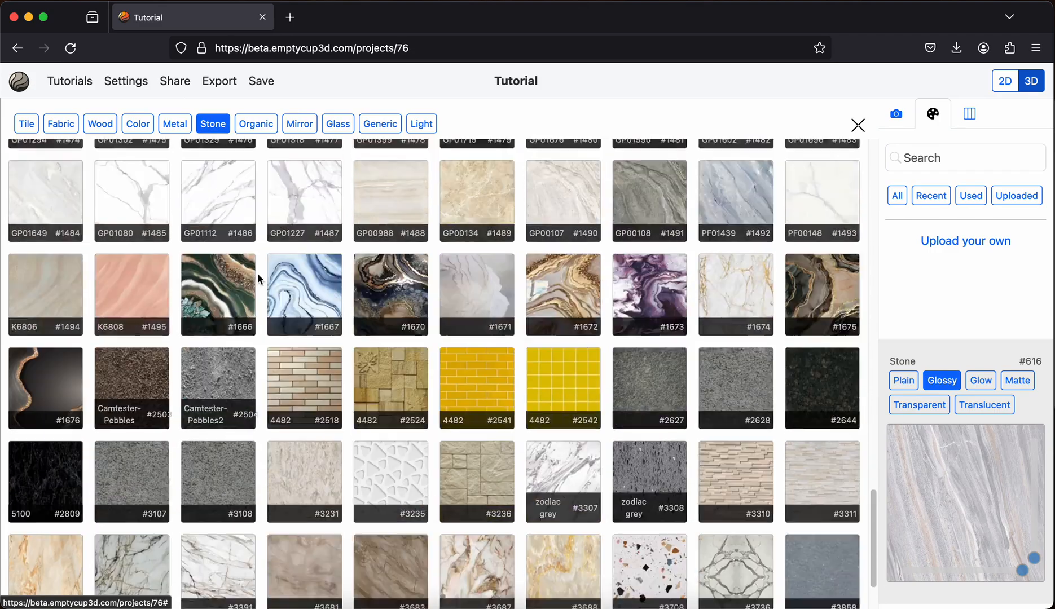
scroll(293, 246, "down", 5)
scroll(305, 278, "down", 6)
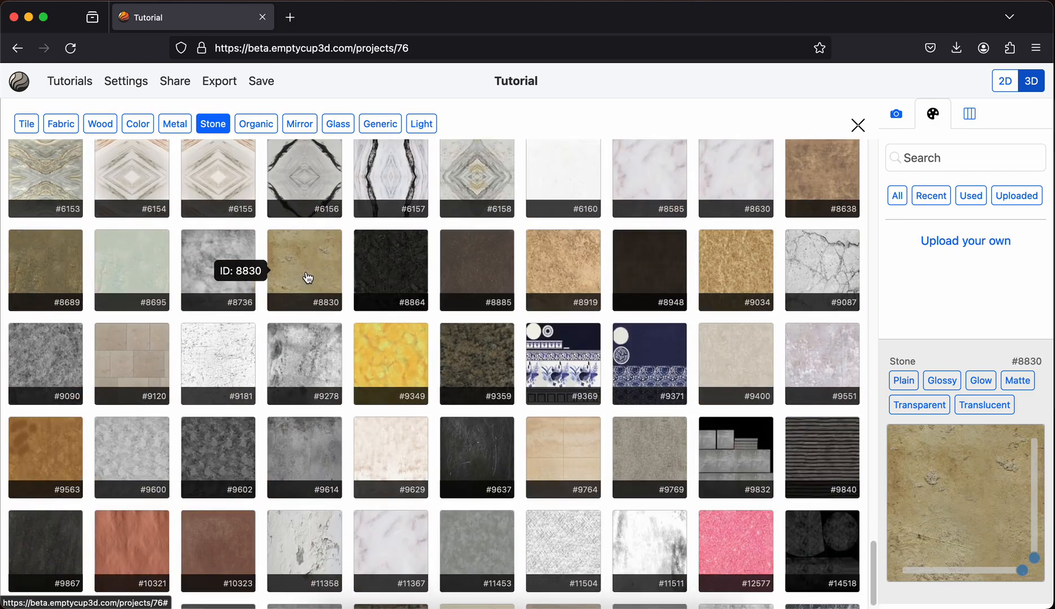
scroll(307, 278, "down", 10)
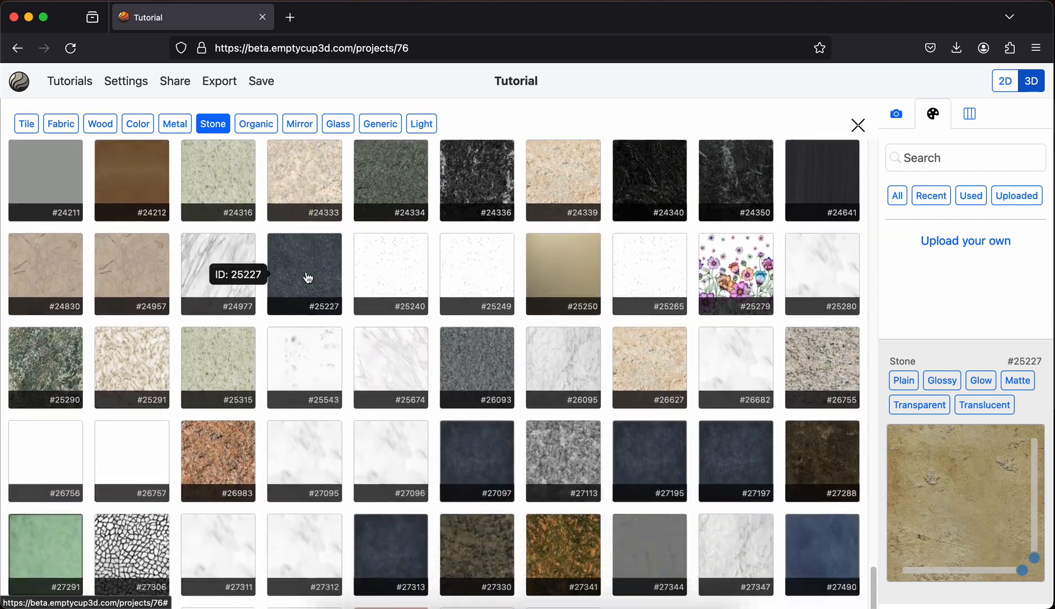
scroll(308, 278, "down", 3)
left_click(957, 162)
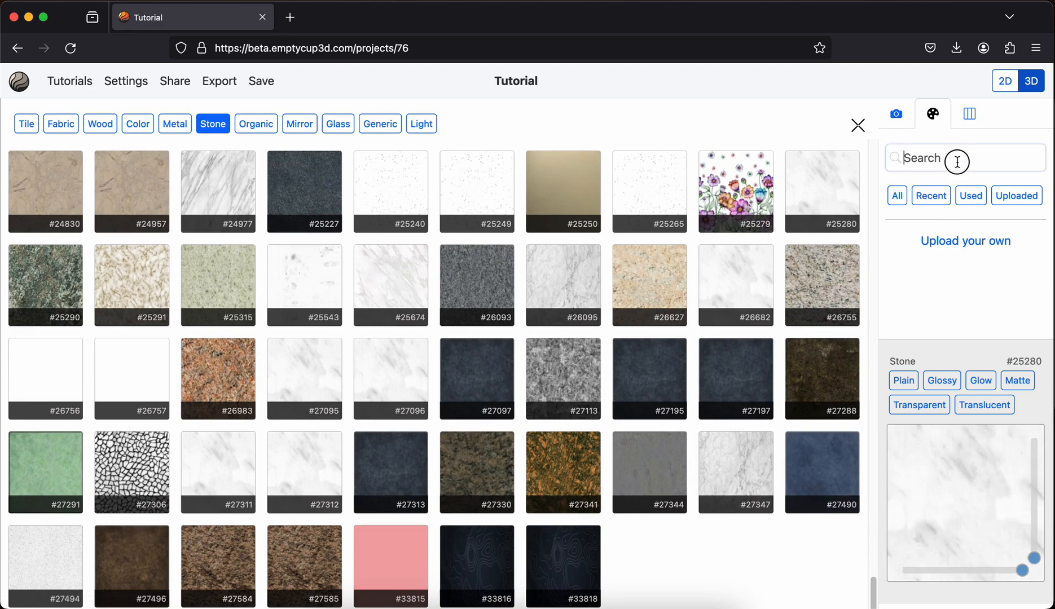
type("cladding")
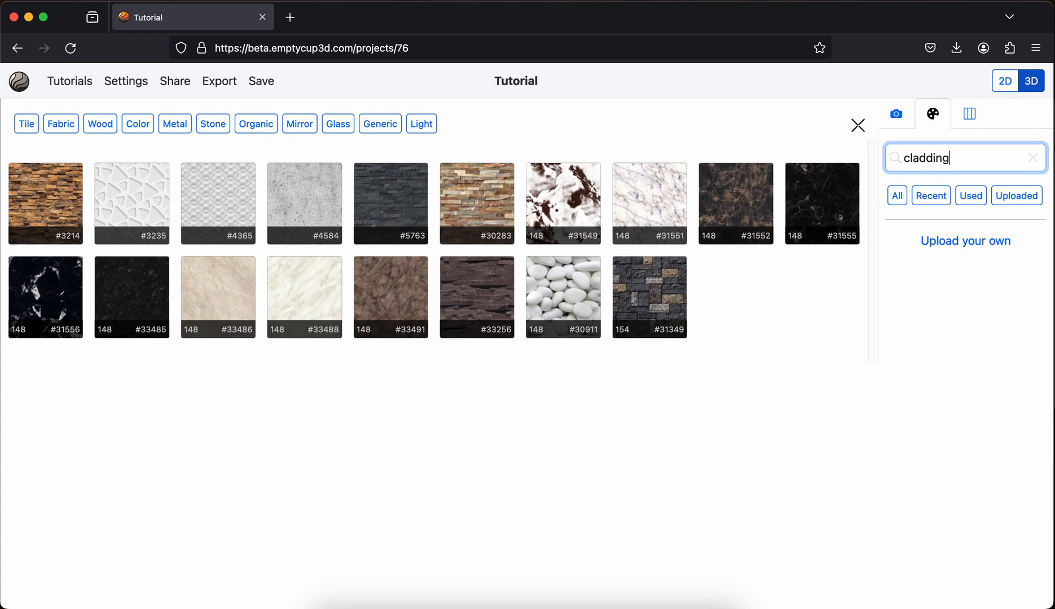
- Search the materials for brick, pick the red brick Wallpaper #353, and apply it to the wall behind the sofa
key("super+a")
type("b")
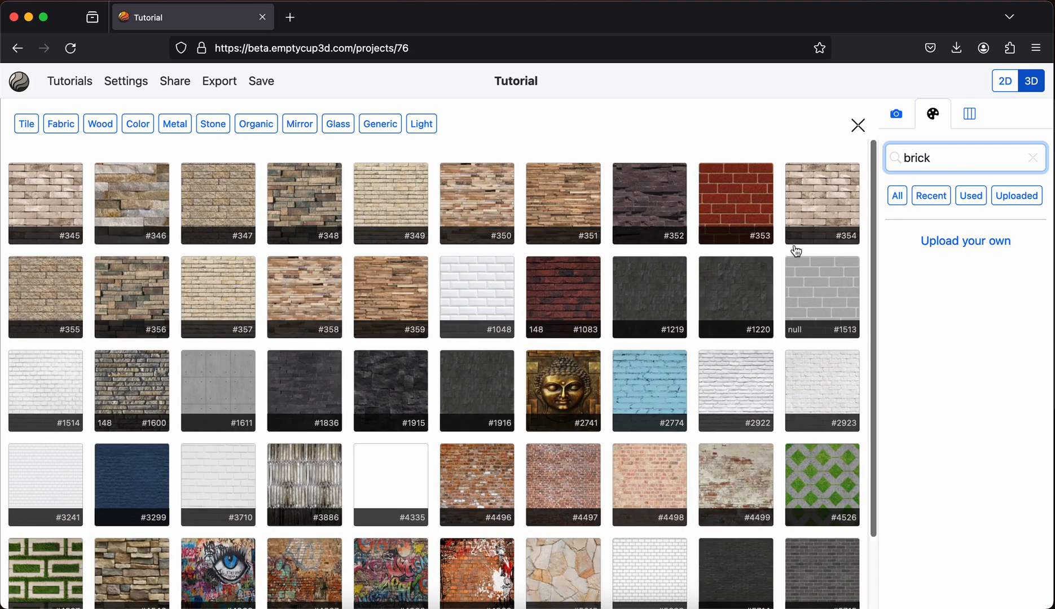
left_click(751, 202)
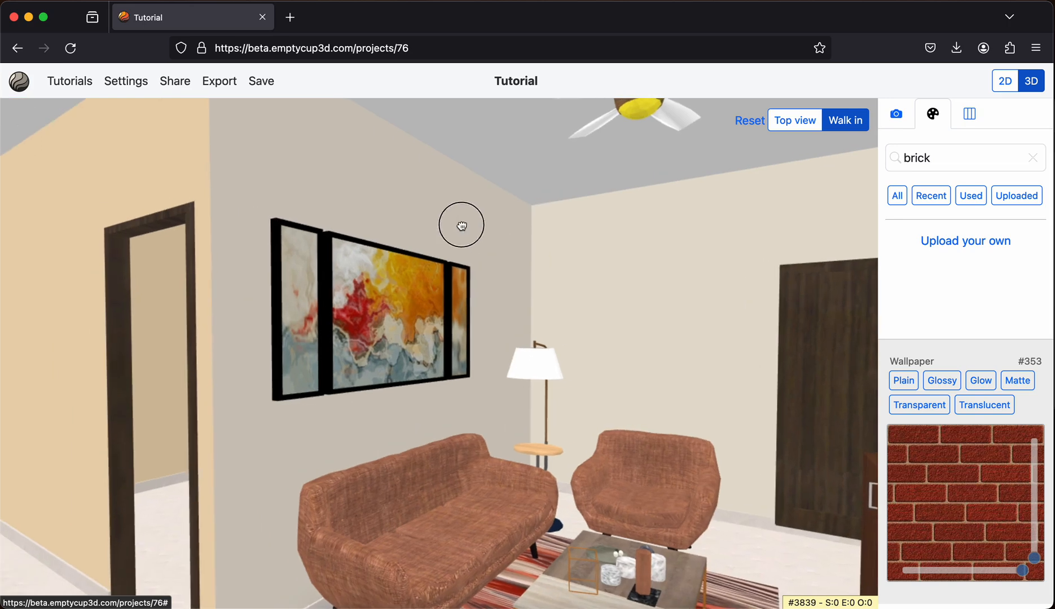
left_click(462, 226)
left_click_drag(511, 362, 497, 330)
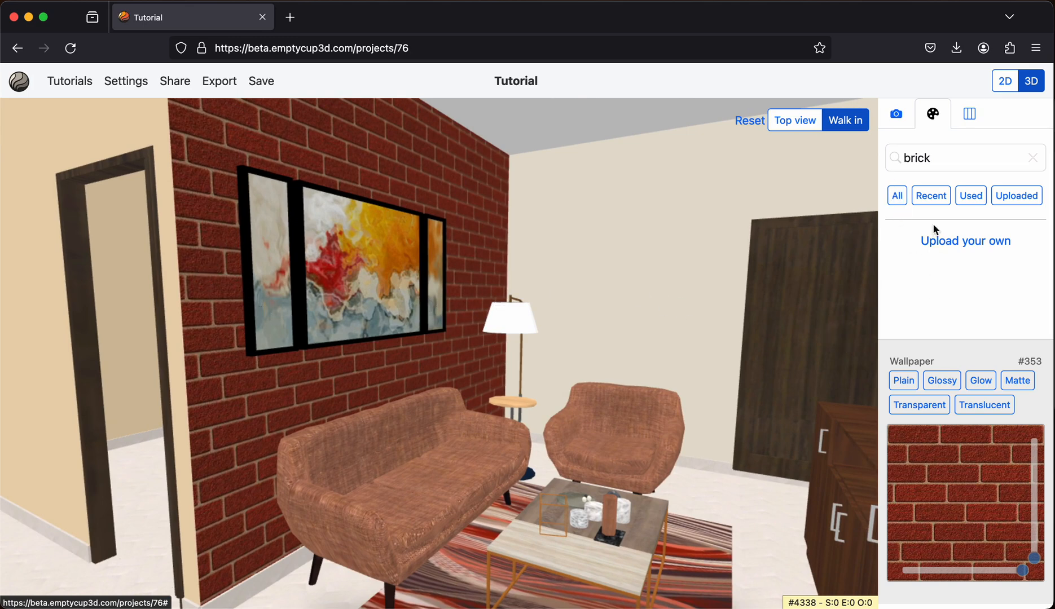
- Pick the white Color #2374 from the library's Color category and apply it to the black frames of the wall painting
left_click(900, 194)
left_click(137, 125)
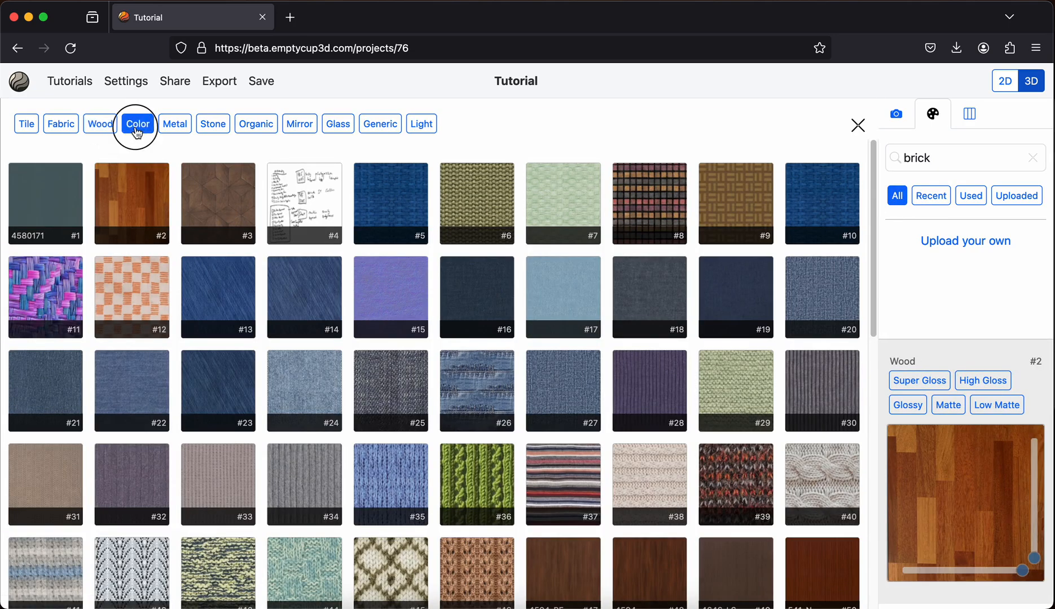
left_click(224, 222)
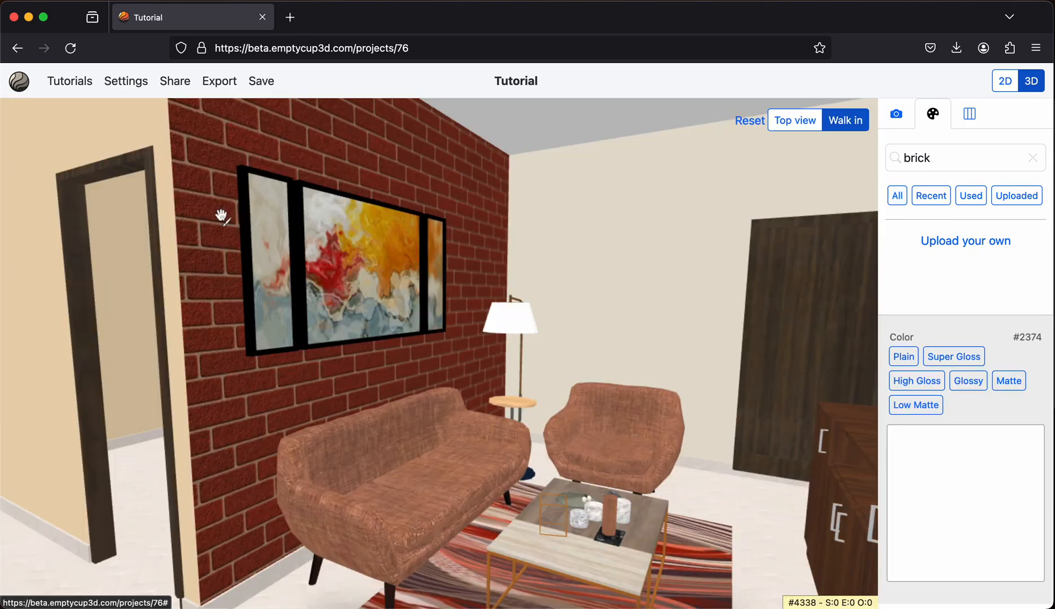
left_click(246, 233)
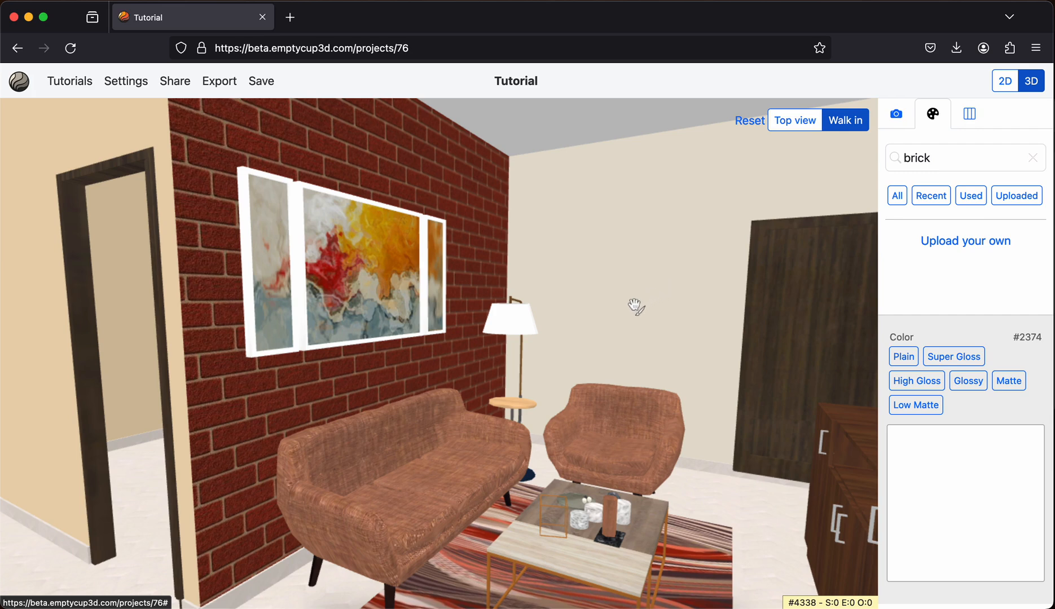
- Undo the white color applied to the wall painting's frames and look around the living room
key("ctrl+z")
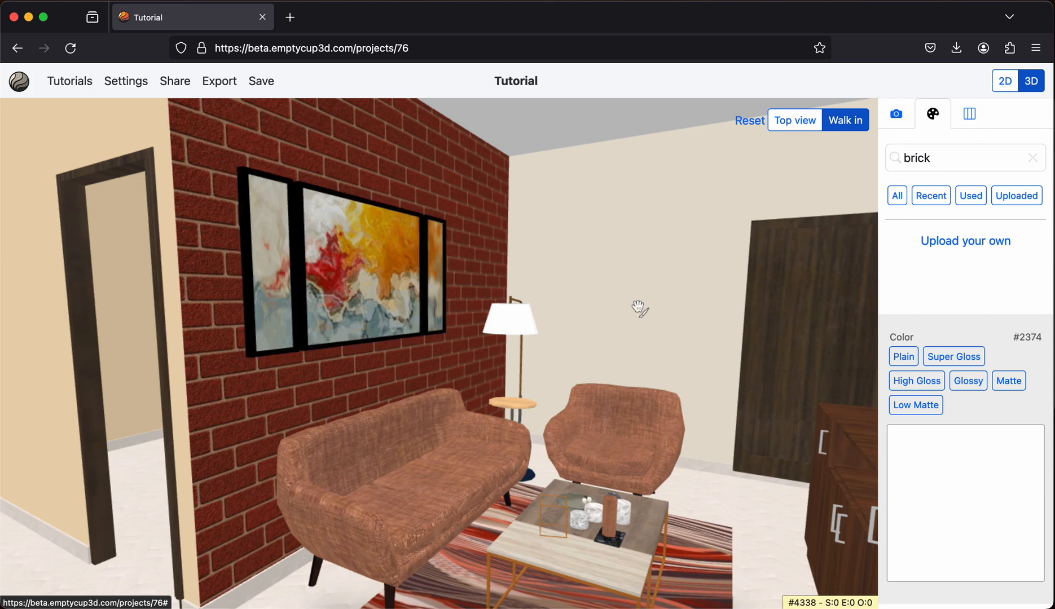
mouse_move(637, 308)
left_mouse_down()
mouse_move(598, 311)
mouse_move(471, 285)
mouse_move(305, 308)
left_mouse_up()
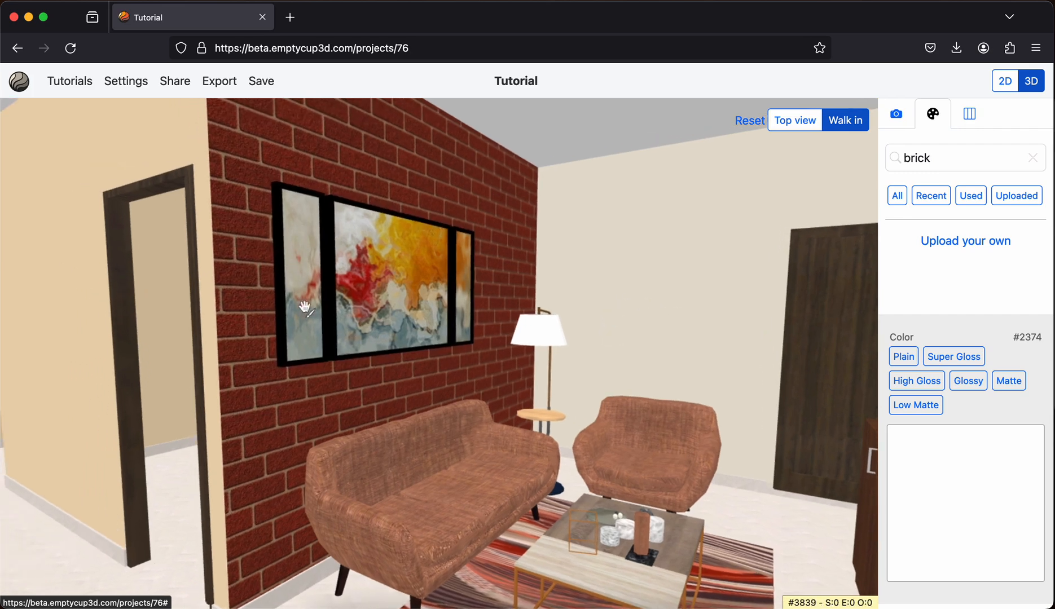
mouse_move(566, 327)
left_mouse_down()
mouse_move(527, 299)
mouse_move(532, 285)
mouse_move(495, 271)
mouse_move(487, 299)
mouse_move(305, 293)
mouse_move(323, 395)
mouse_move(306, 395)
mouse_move(428, 323)
mouse_move(514, 294)
mouse_move(455, 327)
left_mouse_up()
mouse_move(538, 266)
left_mouse_down()
mouse_move(492, 255)
mouse_move(481, 228)
mouse_move(532, 251)
mouse_move(542, 224)
mouse_move(563, 213)
mouse_move(542, 236)
left_mouse_up()
left_click_drag(451, 284, 501, 299)
left_click_drag(695, 261, 638, 205)
- Switch to the 2D floor plan, search the models for shelf, and show the Wall category of storage furniture
left_click(1007, 84)
scroll(637, 141, "up", 5)
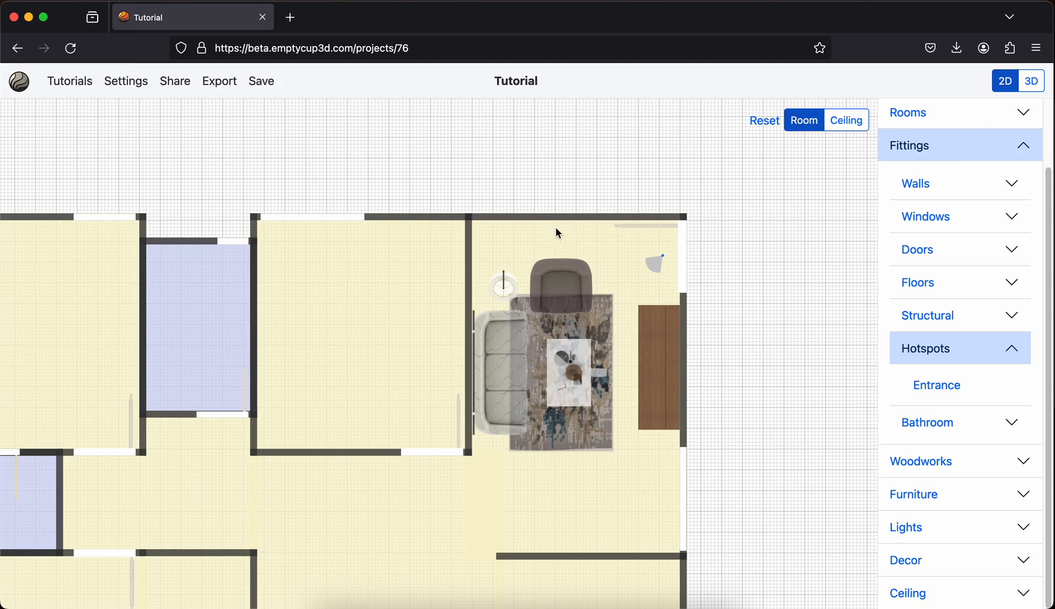
scroll(976, 144, "up", 2)
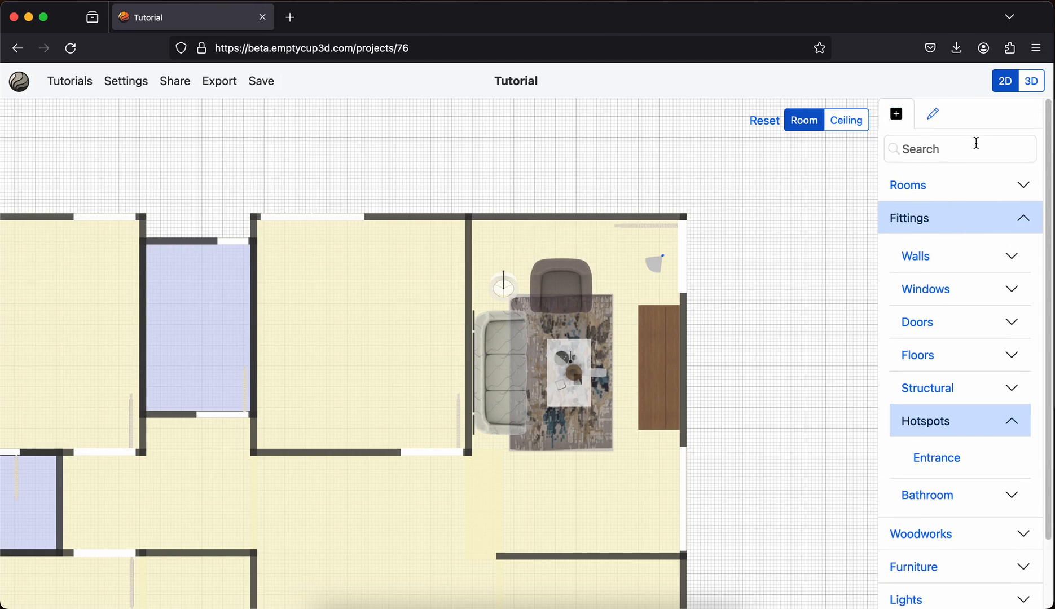
left_click(1022, 217)
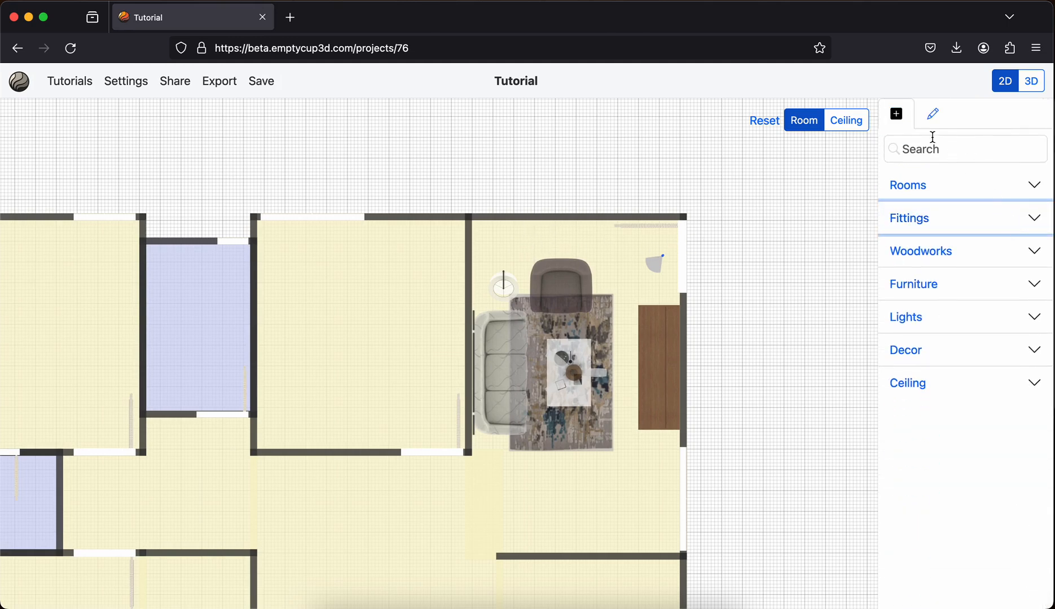
left_click(923, 156)
type("shelf")
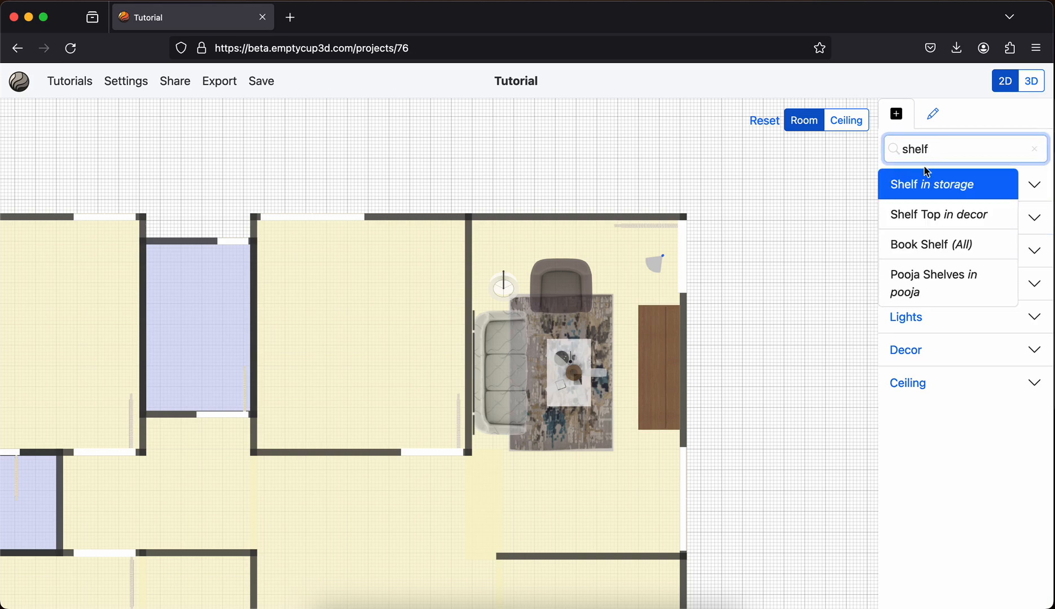
left_click(931, 186)
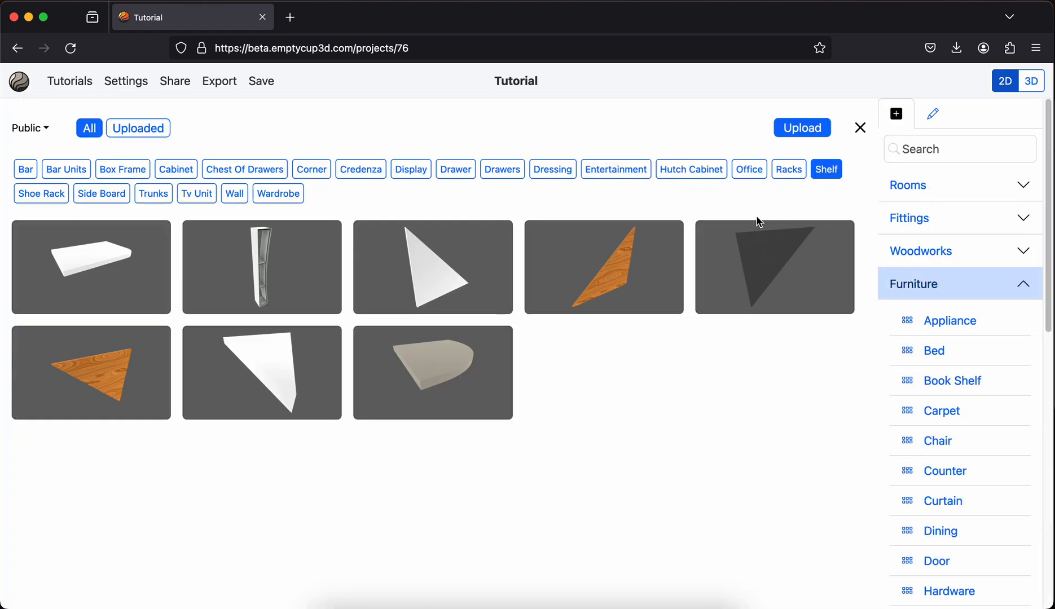
left_click(235, 194)
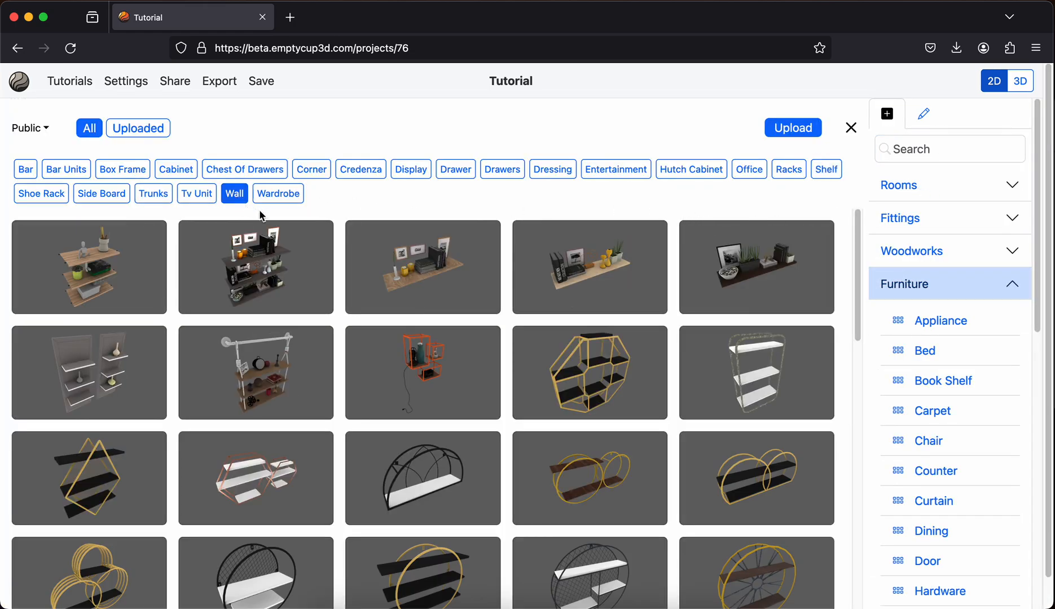
- Look through the wall shelves, add the dark shelf with books, plant and picture frame, and place it against the wall behind the armchair
scroll(444, 257, "down", 2)
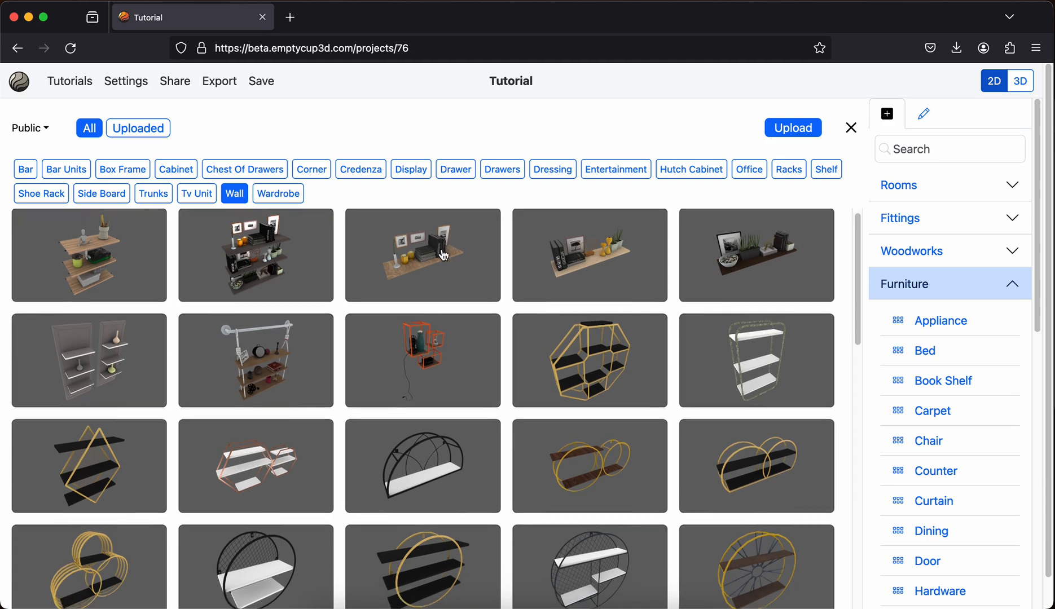
scroll(444, 252, "up", 2)
scroll(294, 376, "down", 5)
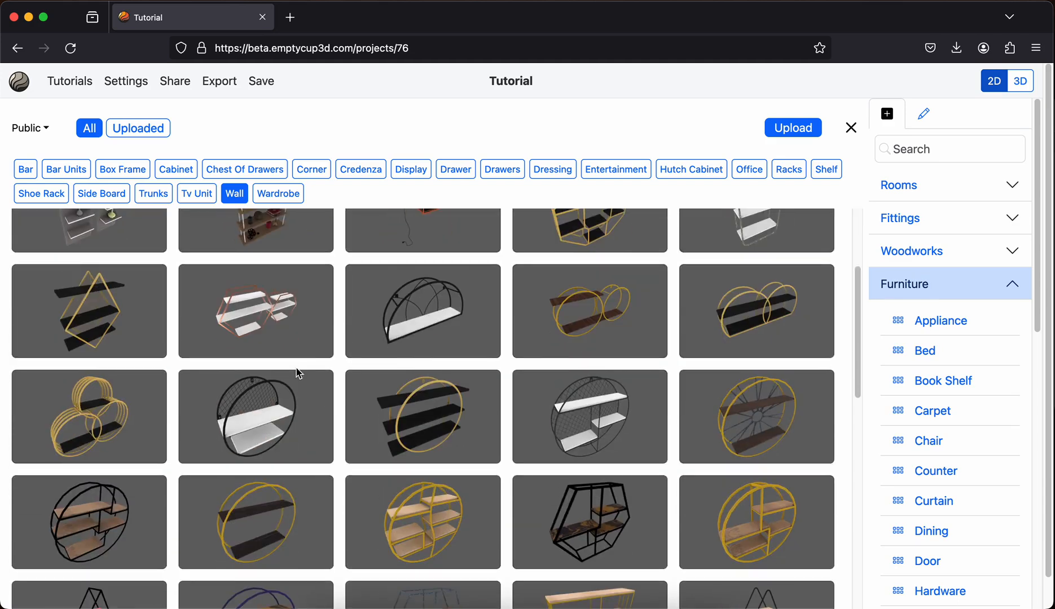
scroll(342, 342, "down", 5)
scroll(343, 342, "down", 5)
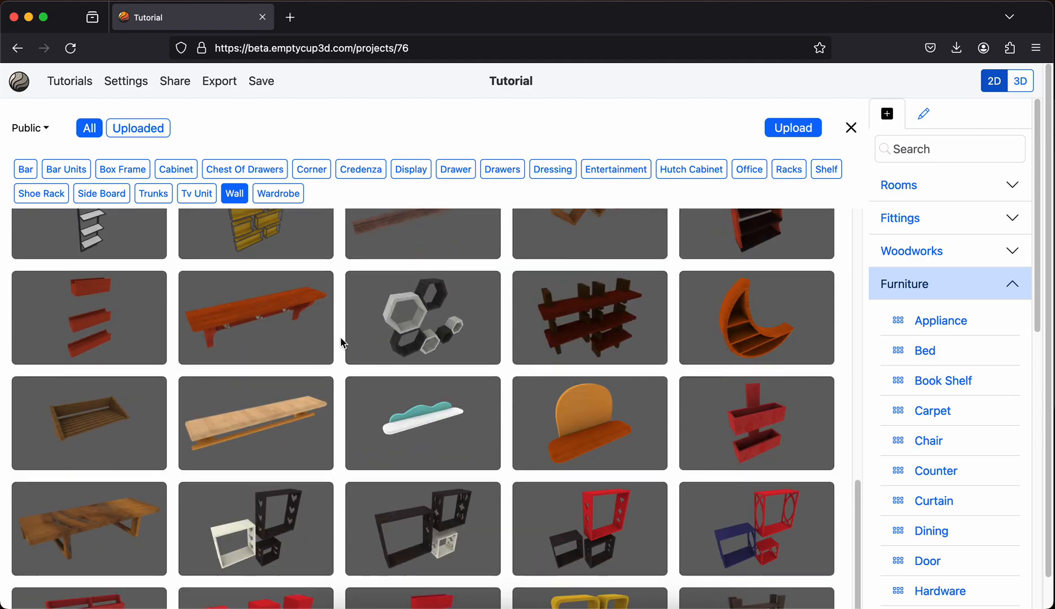
scroll(343, 343, "down", 5)
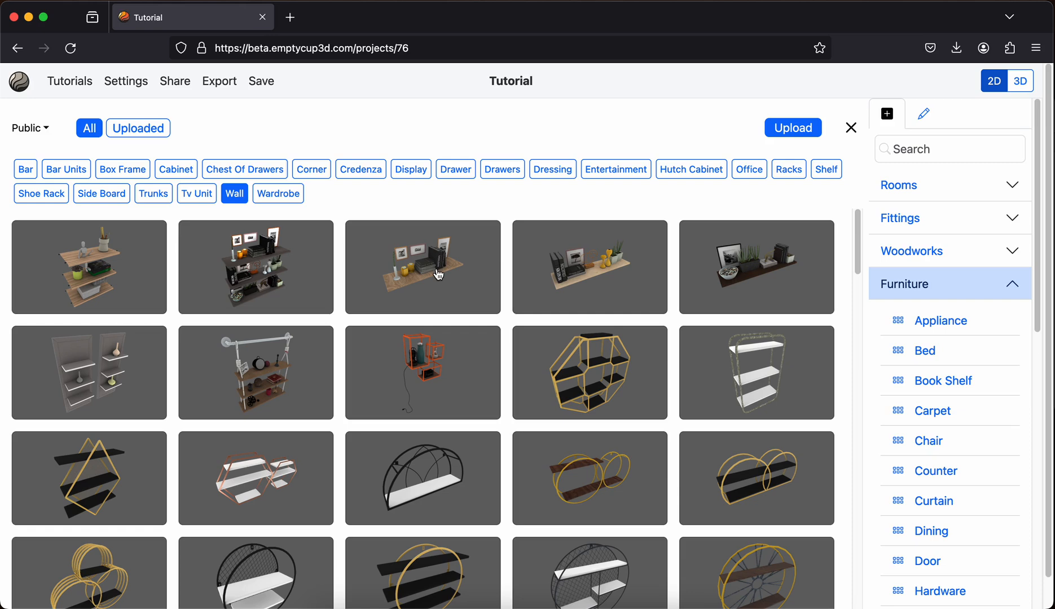
left_click(745, 281)
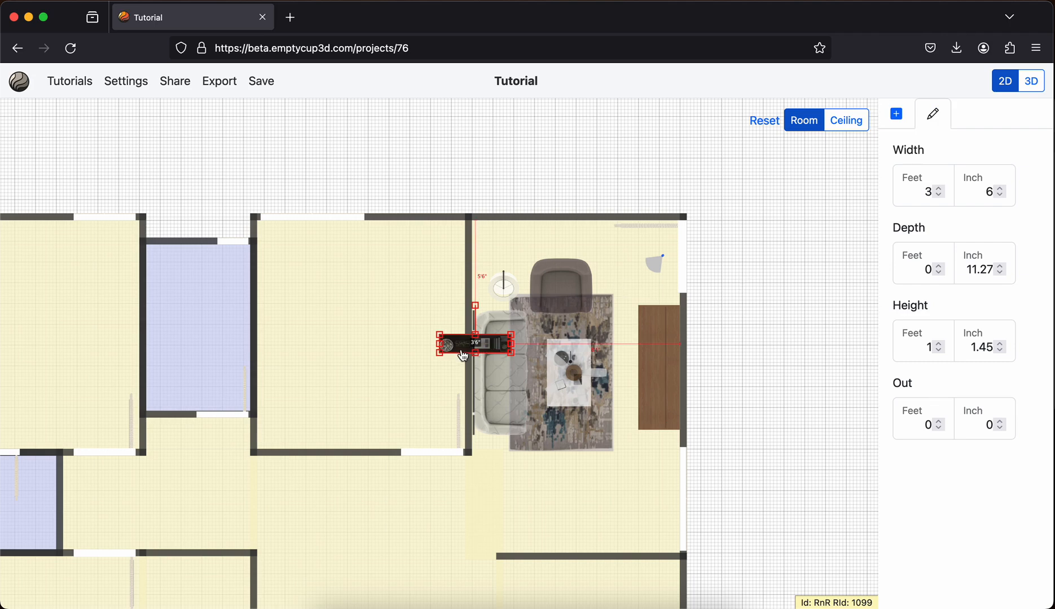
left_click_drag(476, 350, 555, 231)
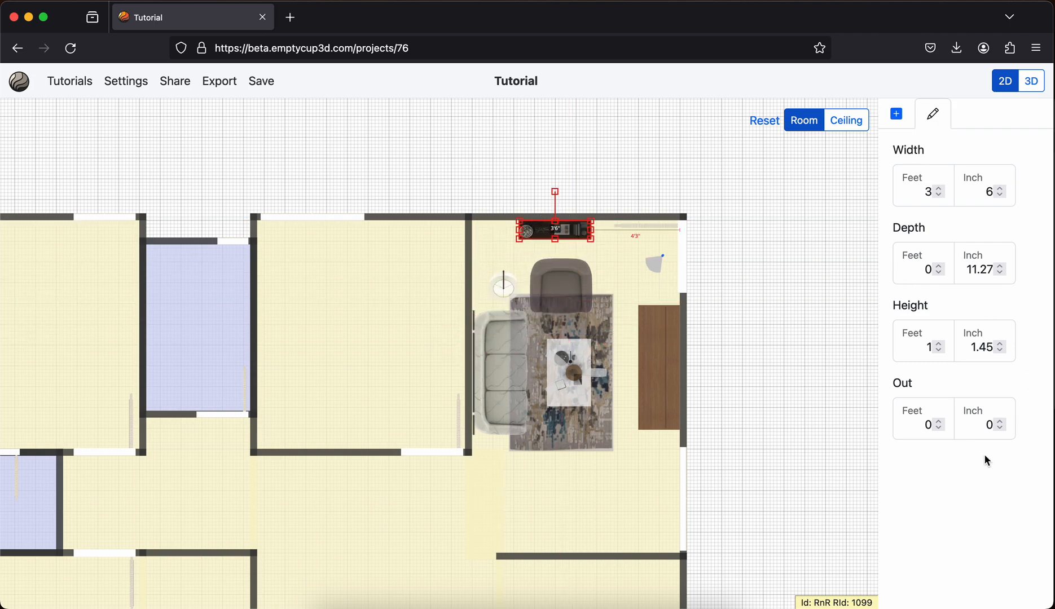
- Increase the feet value of the wall shelf's Out setting and check the shelf's position in the 3D walk-in view
left_click(939, 422)
left_click(938, 421)
left_click(939, 421)
left_click(802, 331)
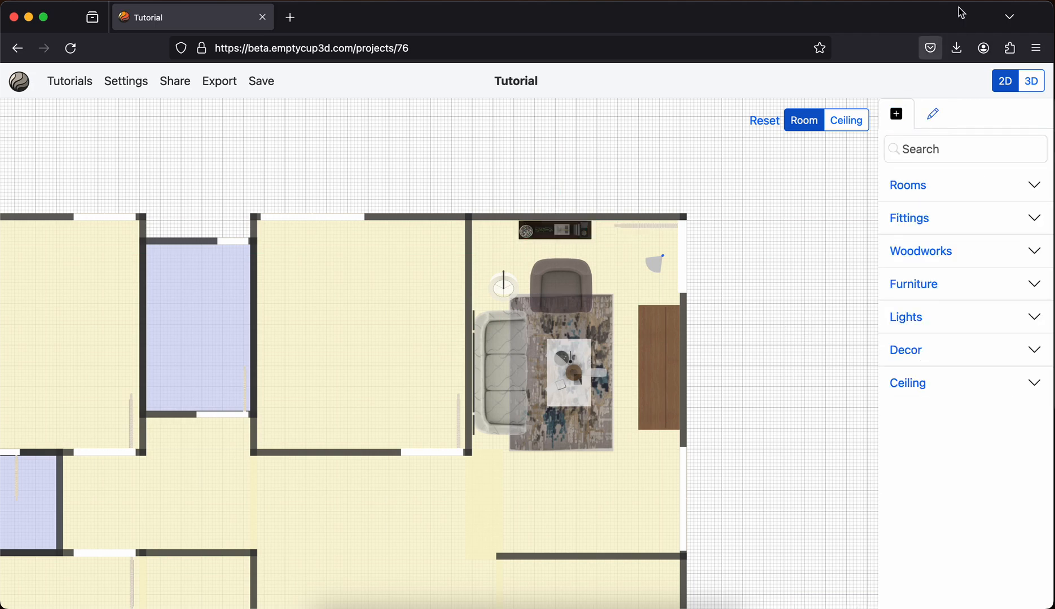
left_click(1031, 83)
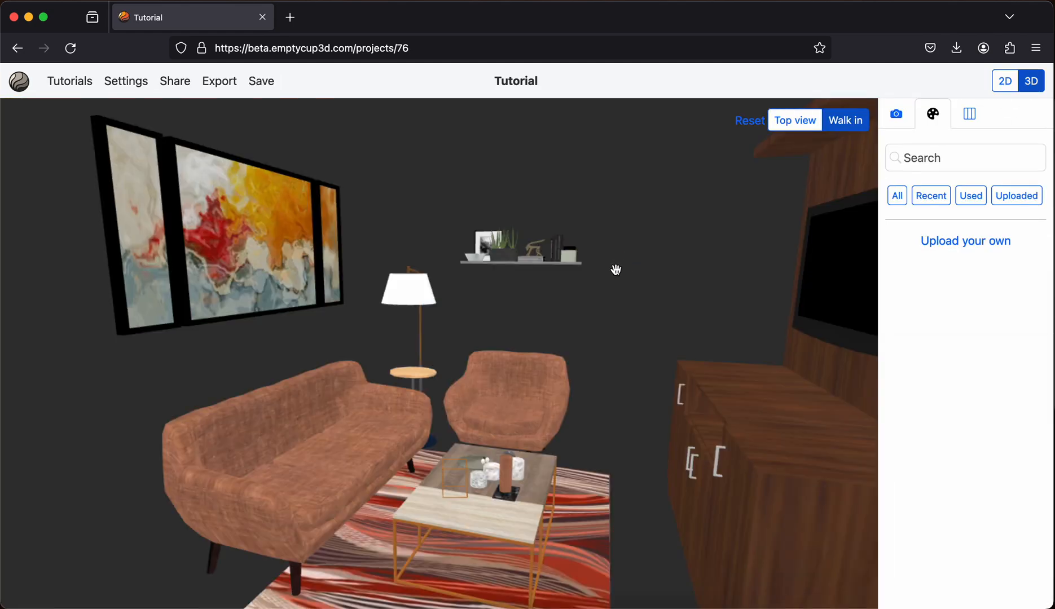
mouse_move(608, 276)
left_mouse_down()
mouse_move(572, 268)
mouse_move(601, 293)
left_mouse_up()
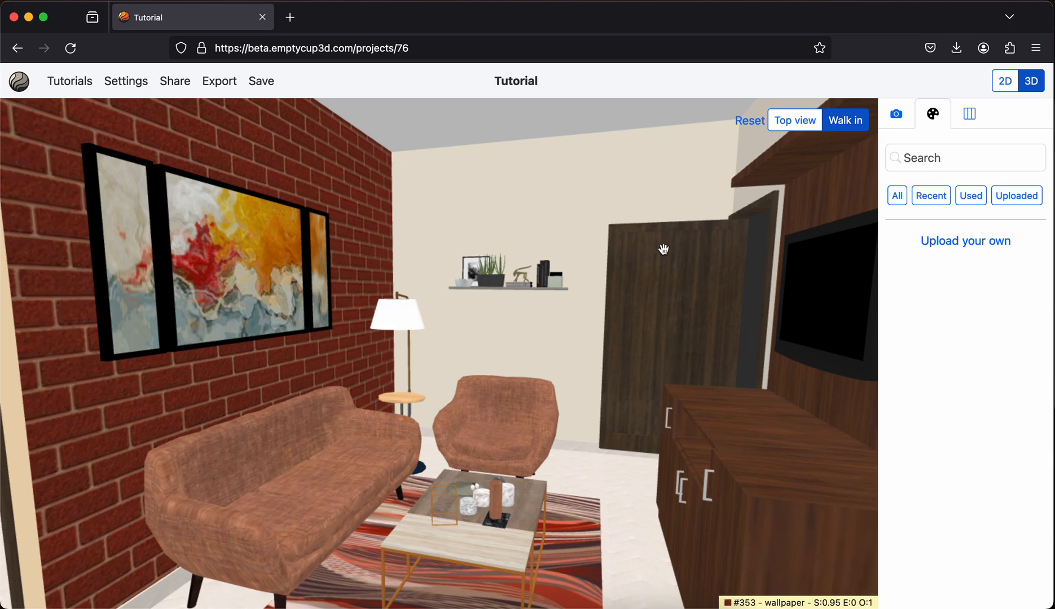
left_click_drag(486, 333, 543, 373)
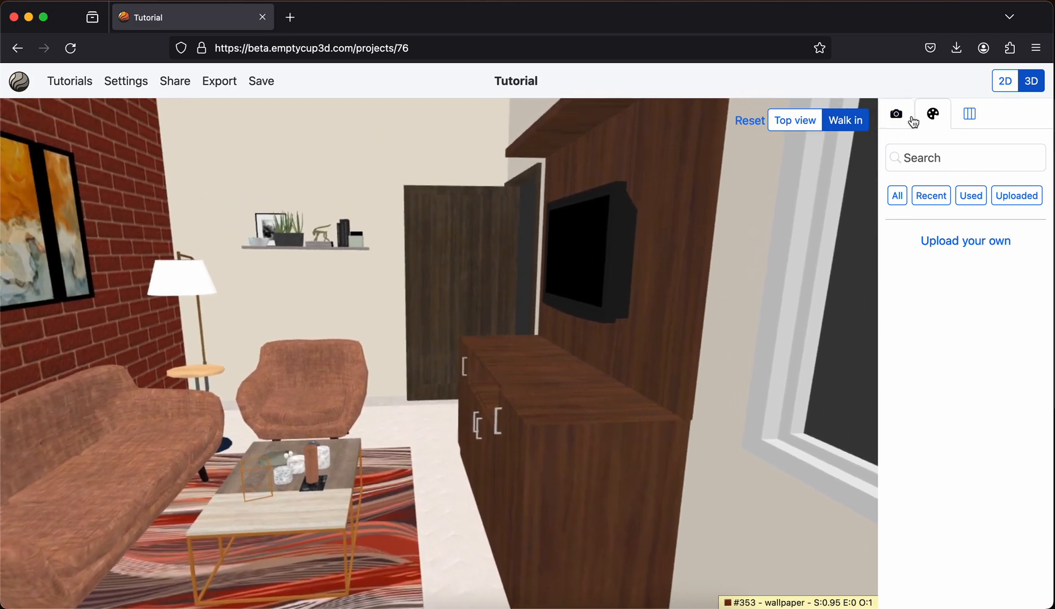
left_click_drag(241, 445, 295, 418)
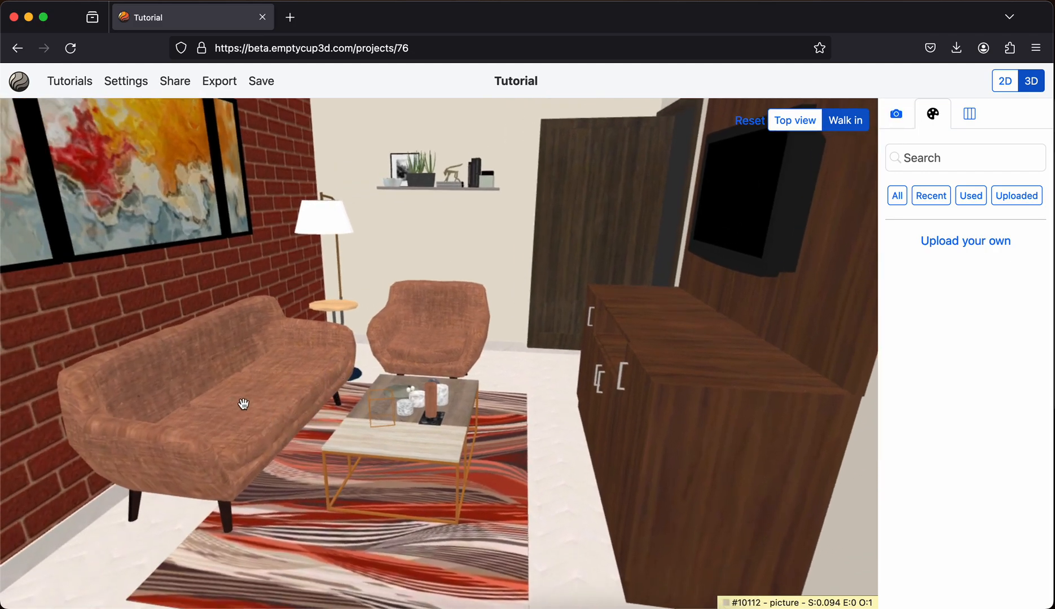
- Return to the 2D floor plan, search the models for pillow, and look through the cushion designs
left_click(1005, 82)
left_click(925, 146)
type("pillow")
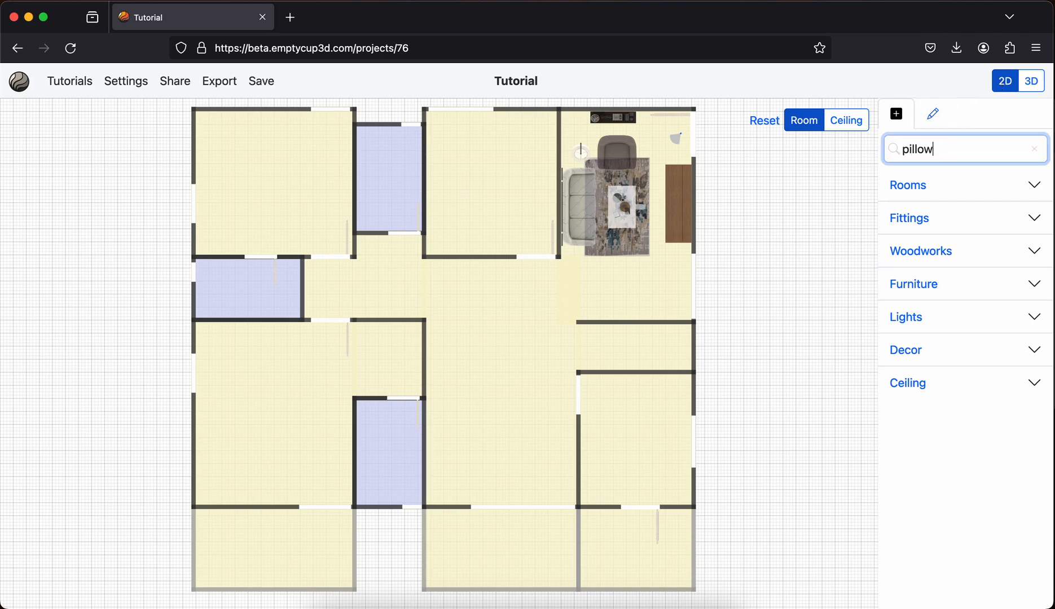
key("Return")
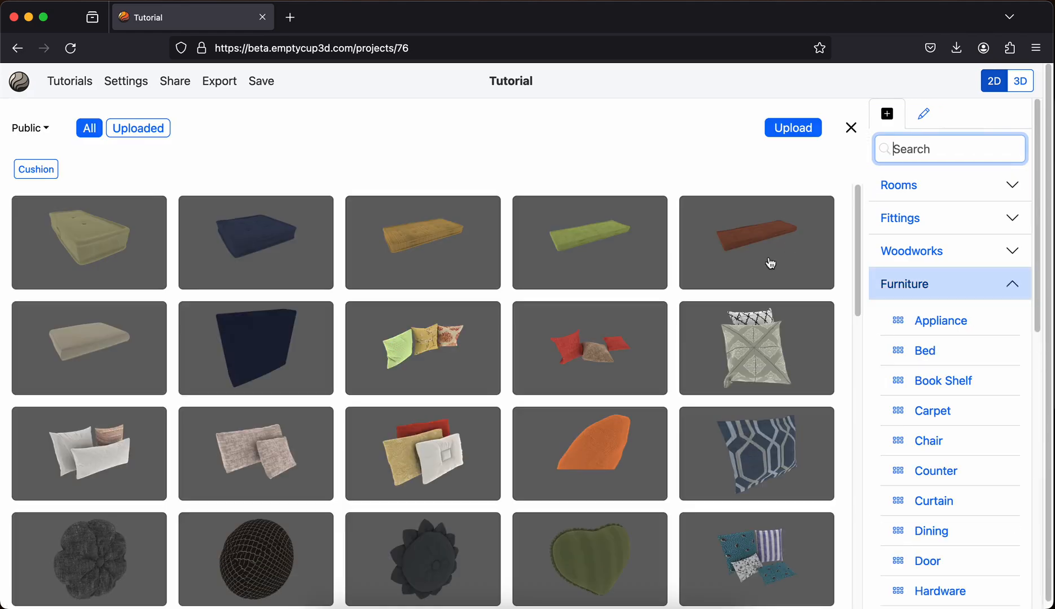
scroll(333, 405, "down", 1)
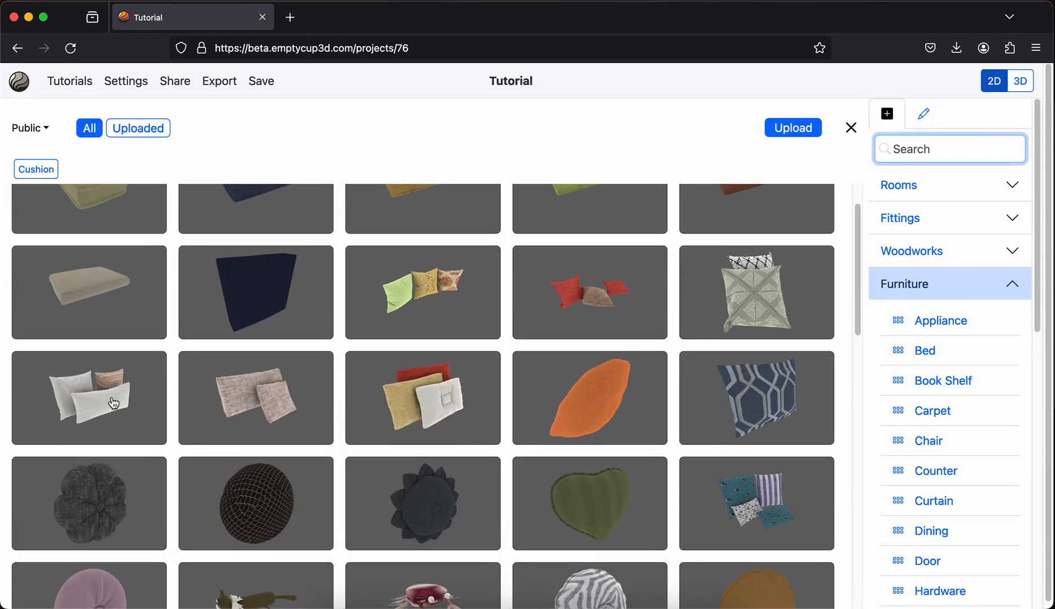
scroll(123, 416, "down", 9)
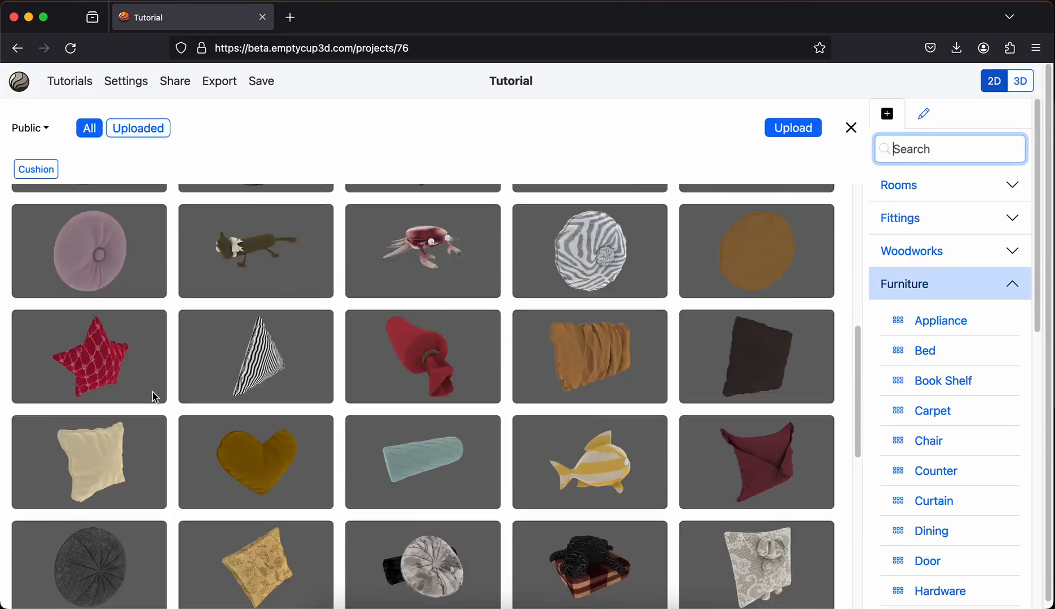
scroll(156, 397, "down", 5)
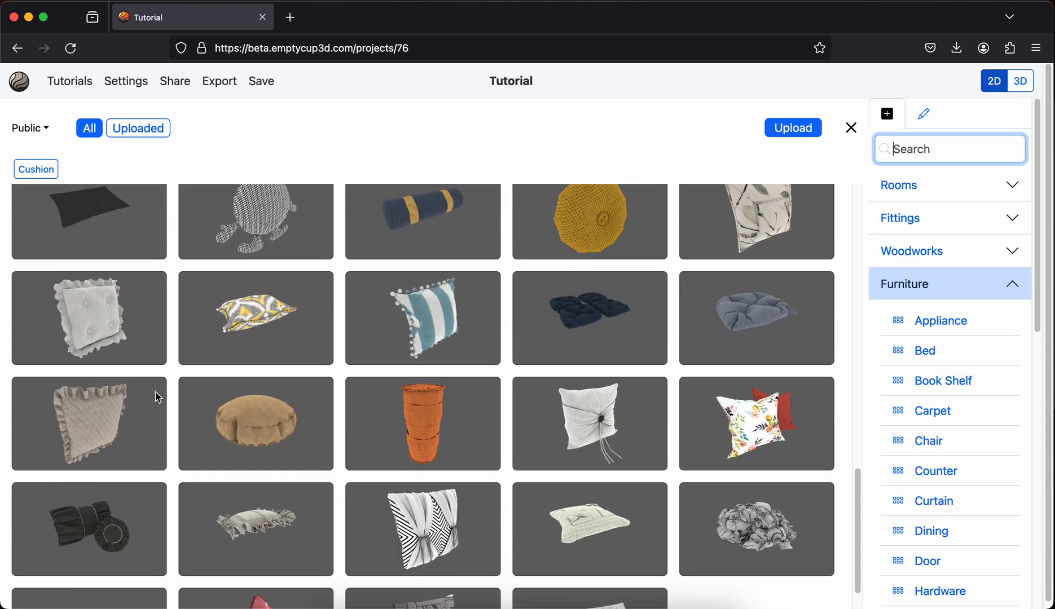
scroll(159, 396, "down", 2)
scroll(158, 391, "up", 10)
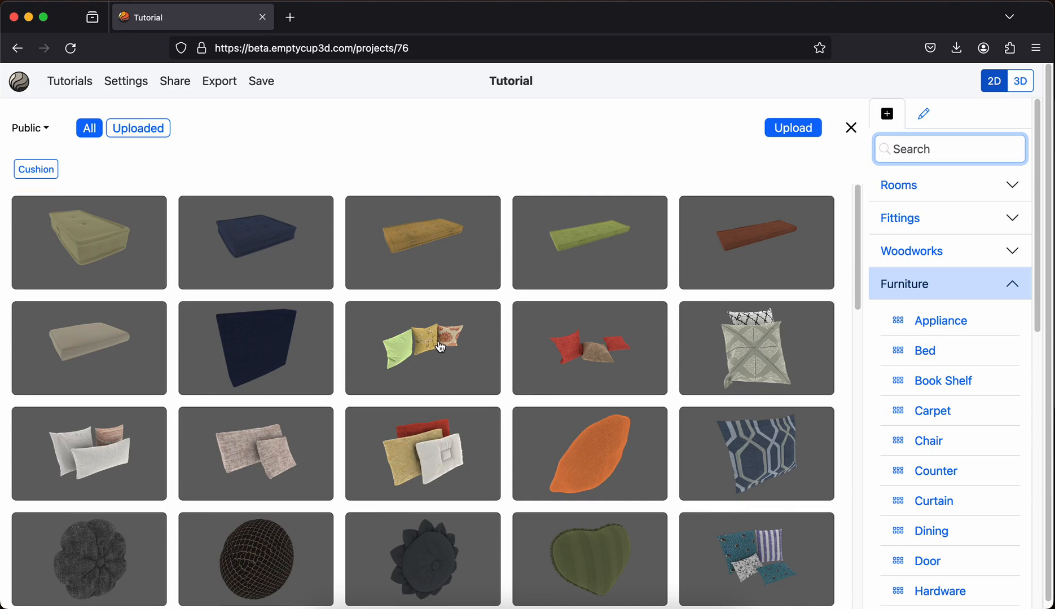
- Add the set of three cushions in green, yellow and a pattern, and place it rotated along the sofa
left_click(441, 346)
left_click_drag(441, 346, 580, 214)
key("r")
- Switch to the 3D view and lower the three cushions onto the sofa's seat
left_click(1032, 81)
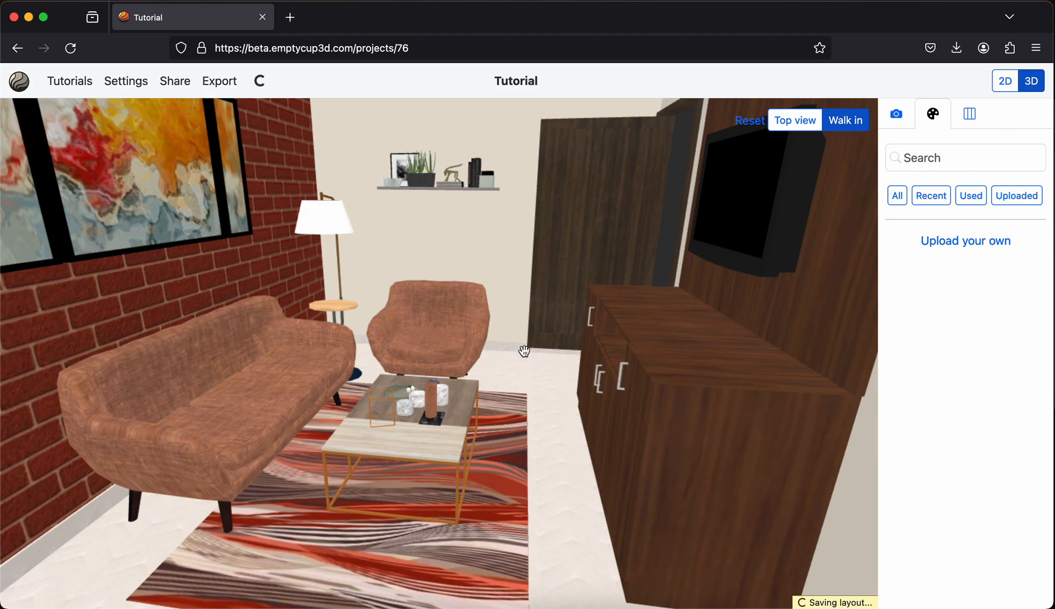
left_click_drag(492, 358, 545, 366)
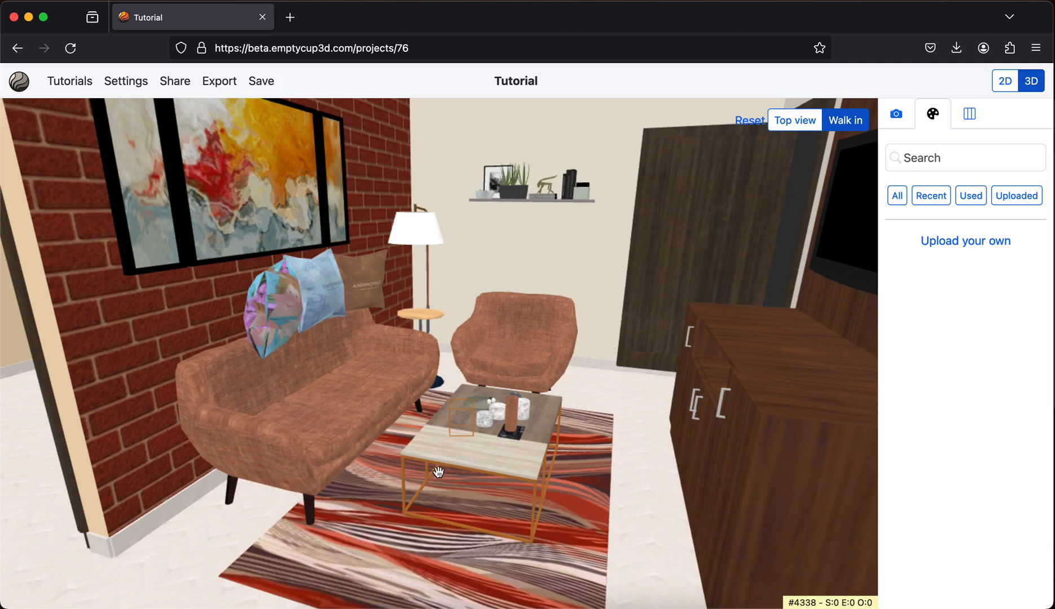
left_click(316, 290)
left_click_drag(316, 291, 317, 305)
left_click(308, 306)
left_click_drag(307, 307, 320, 387)
key("Escape")
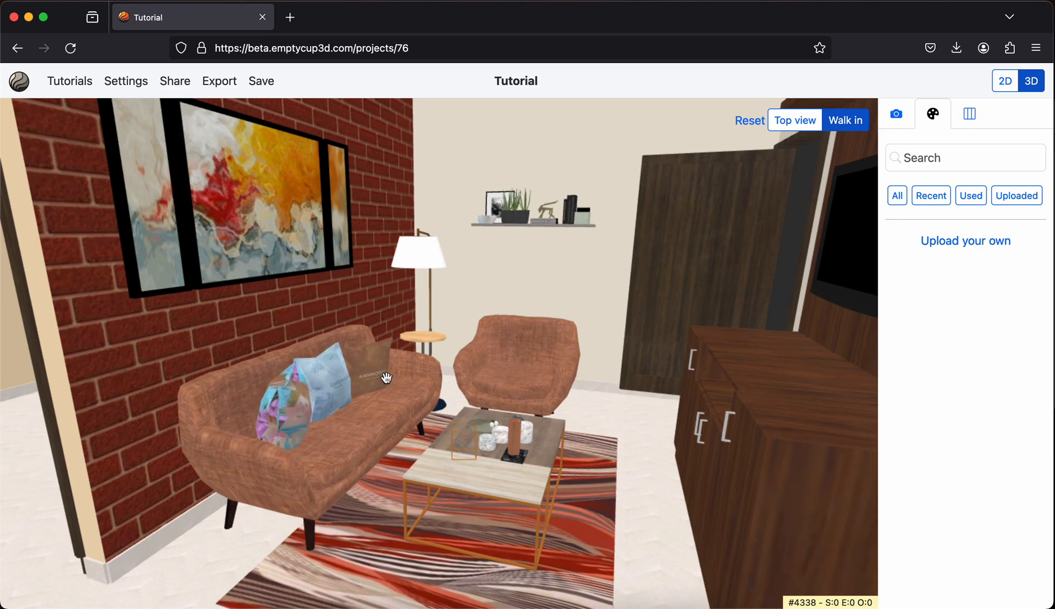
left_click_drag(312, 412, 346, 362)
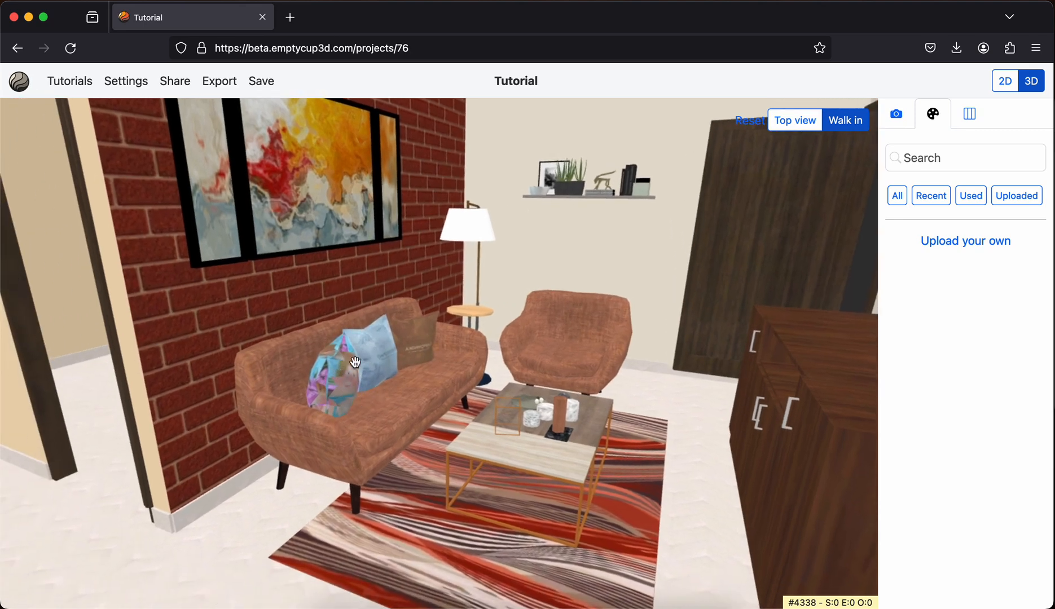
- Choose the beige plain fabric #758 from the material library and apply it to the sofa's two outer cushions
left_click(898, 117)
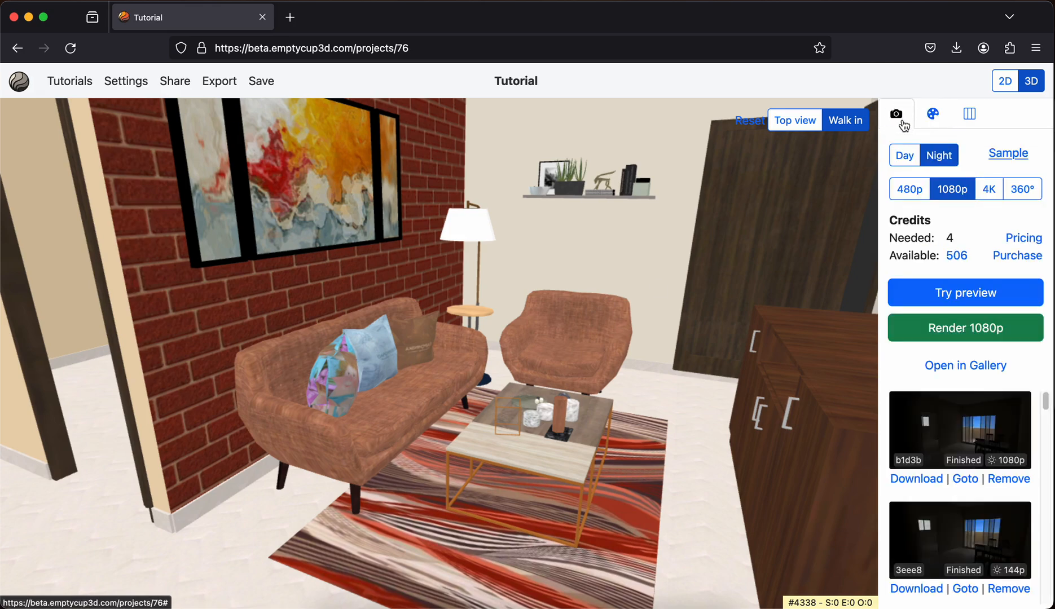
left_click(933, 116)
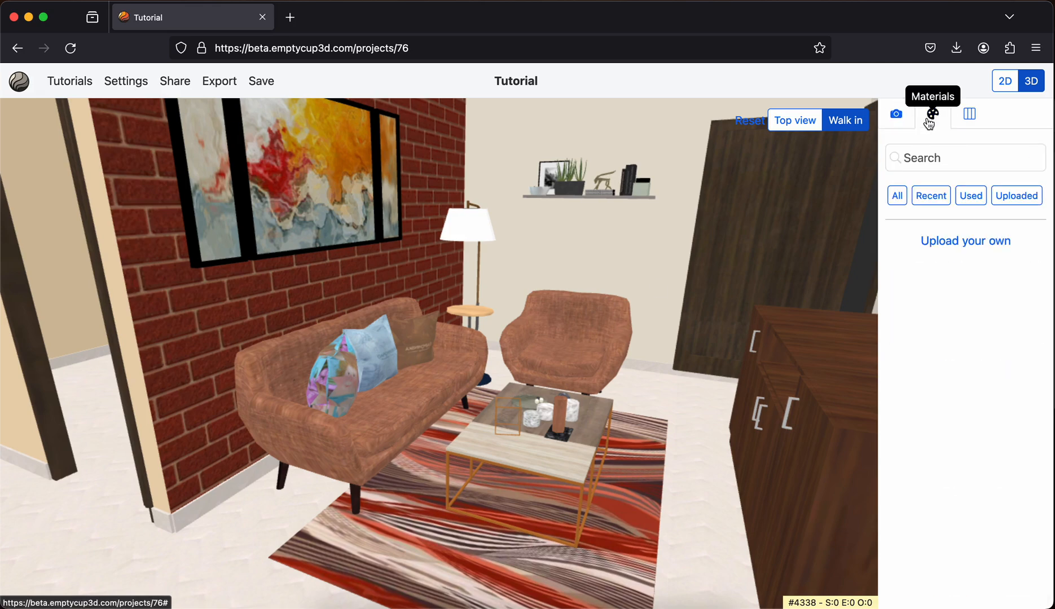
left_click(897, 195)
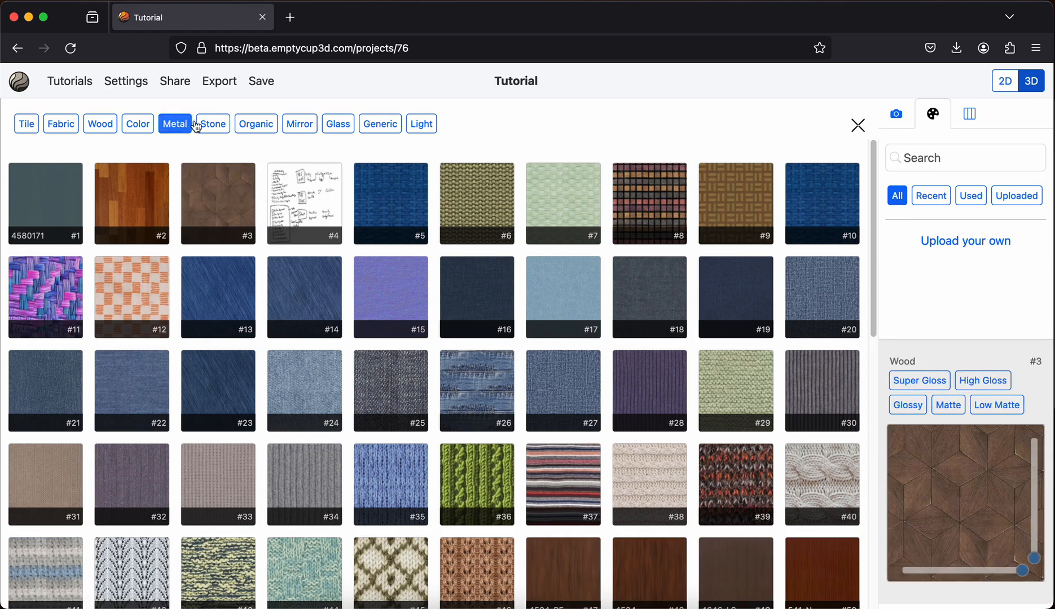
left_click(69, 128)
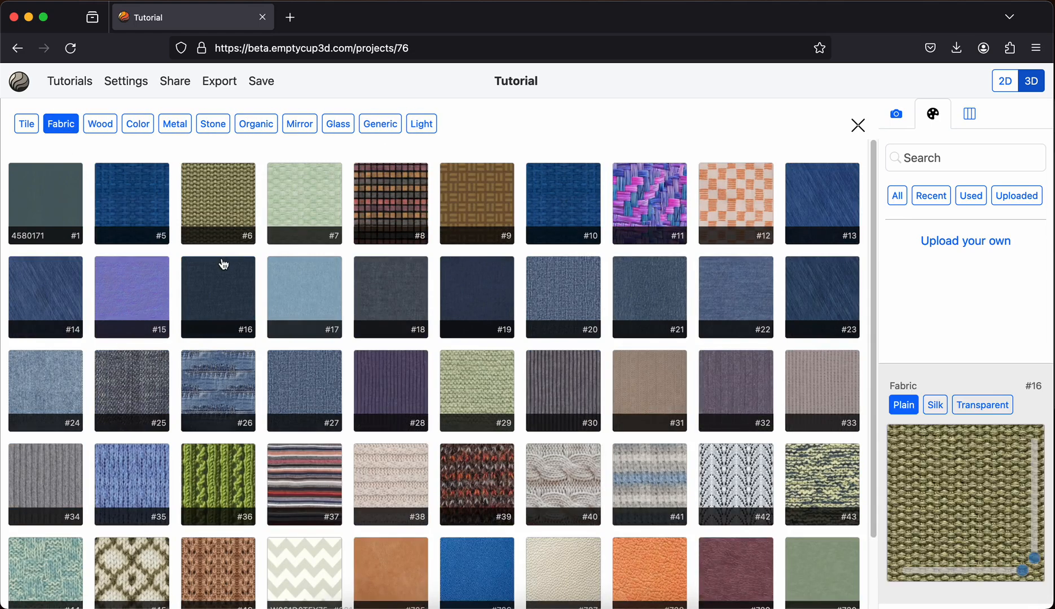
scroll(220, 263, "down", 5)
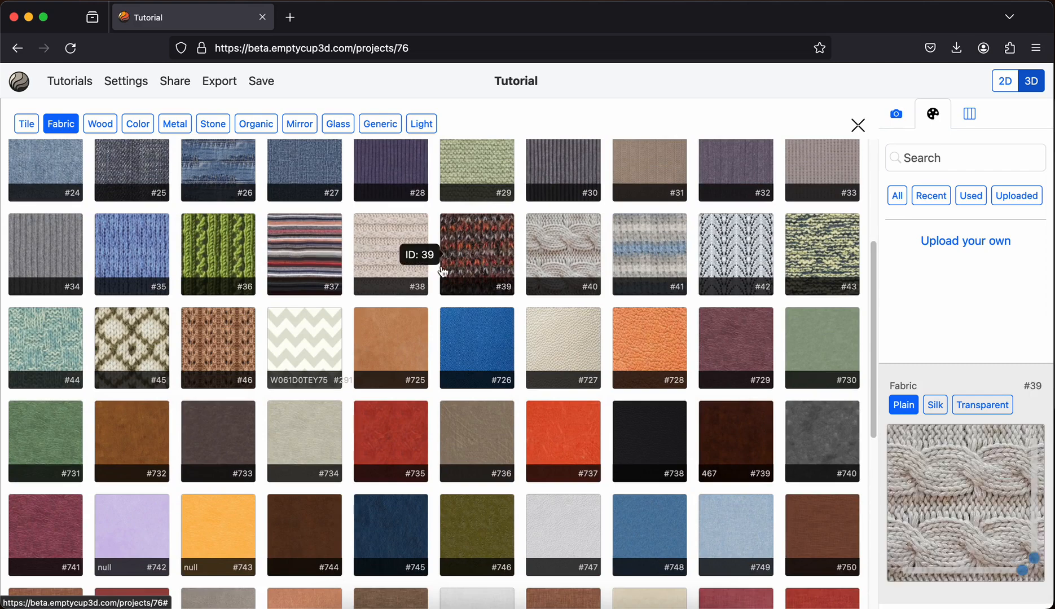
scroll(451, 266, "down", 3)
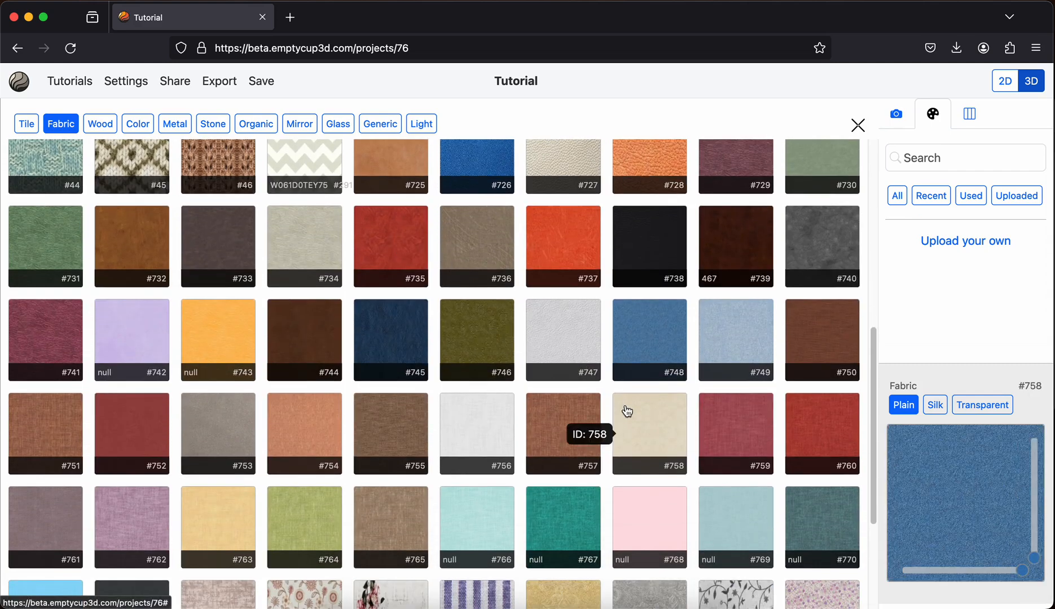
left_click(638, 415)
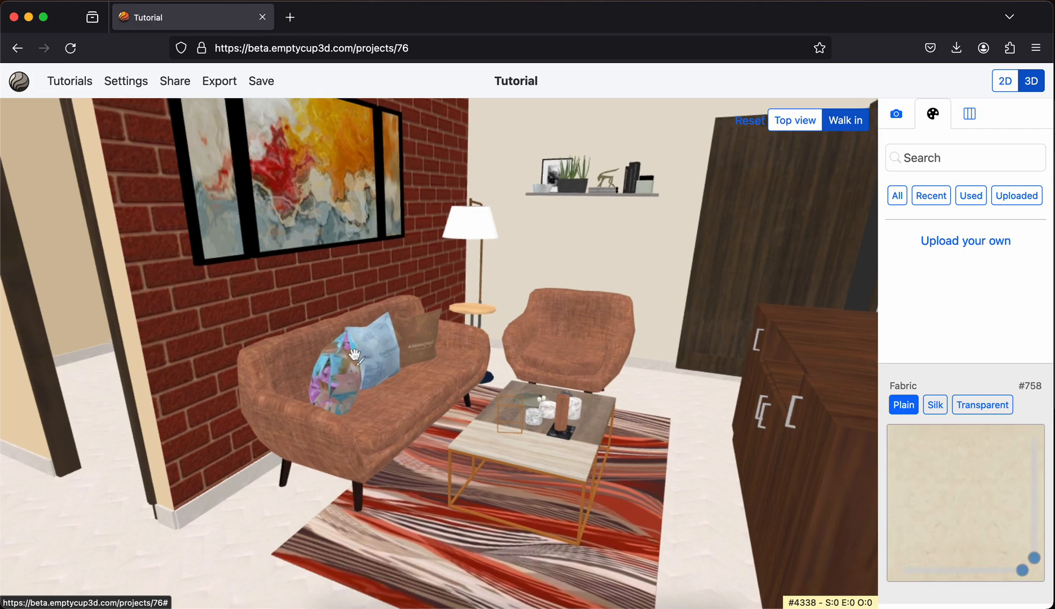
left_click(347, 366)
left_click(418, 342)
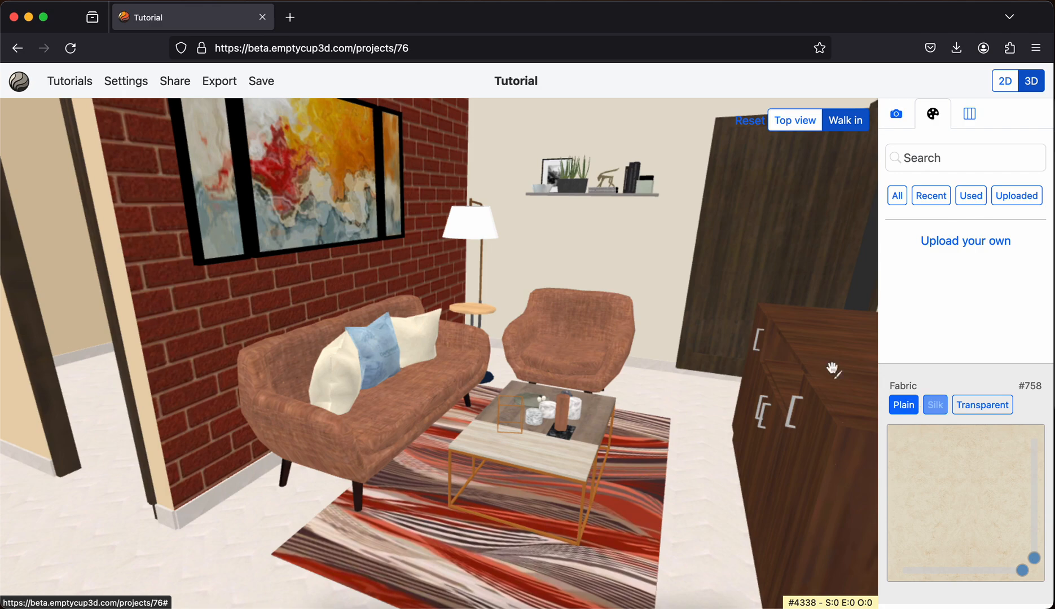
- Choose the dark red plain fabric #752 and apply it to the sofa's middle cushion
left_click_drag(744, 295, 749, 313)
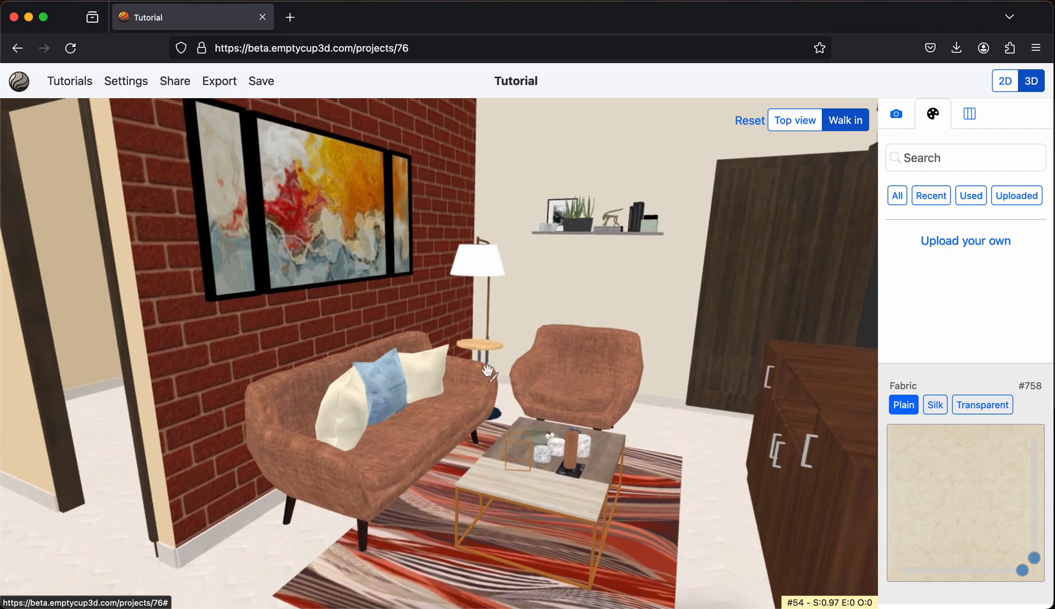
left_click_drag(564, 294, 587, 326)
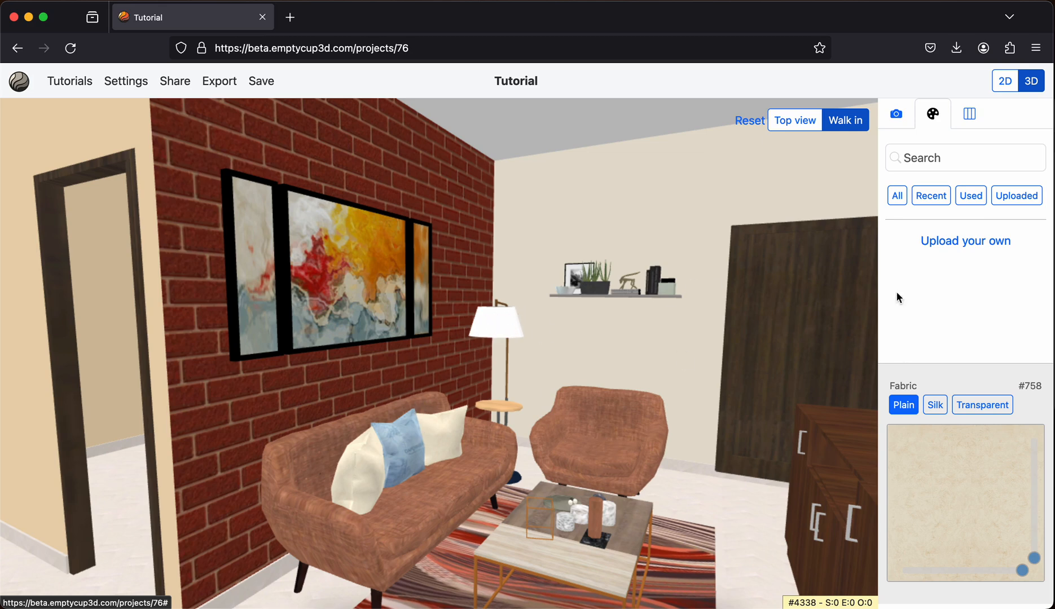
left_click(897, 195)
scroll(305, 345, "down", 5)
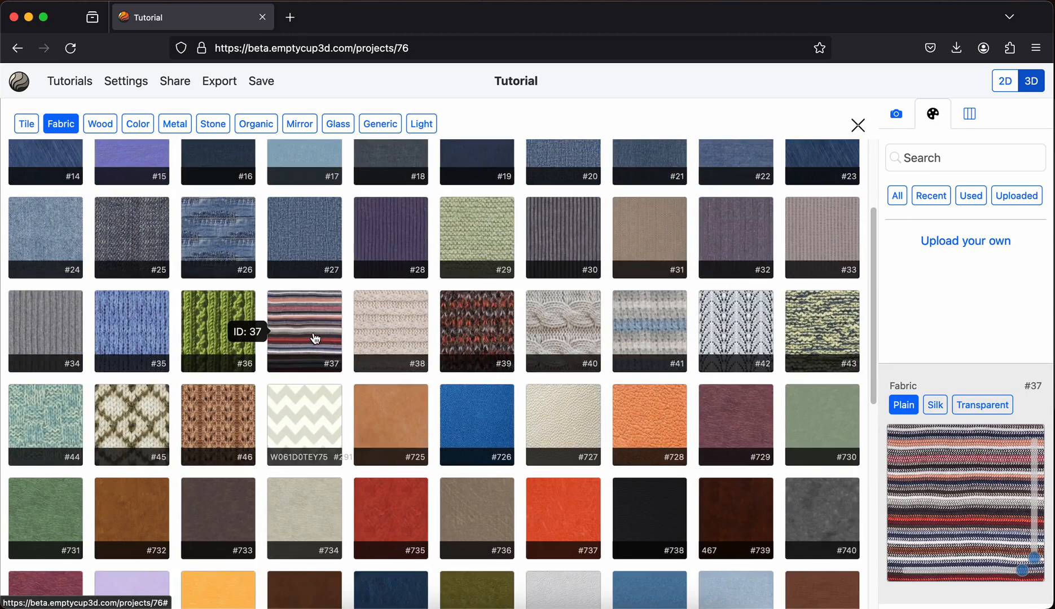
scroll(266, 391, "down", 6)
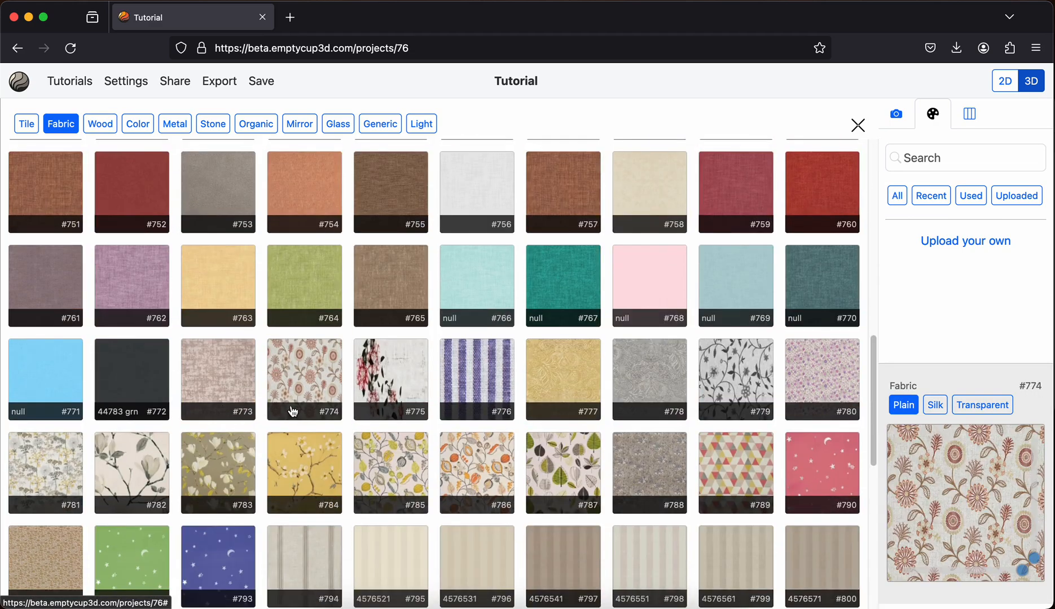
left_click(160, 198)
left_click(409, 450)
left_click_drag(488, 454, 548, 432)
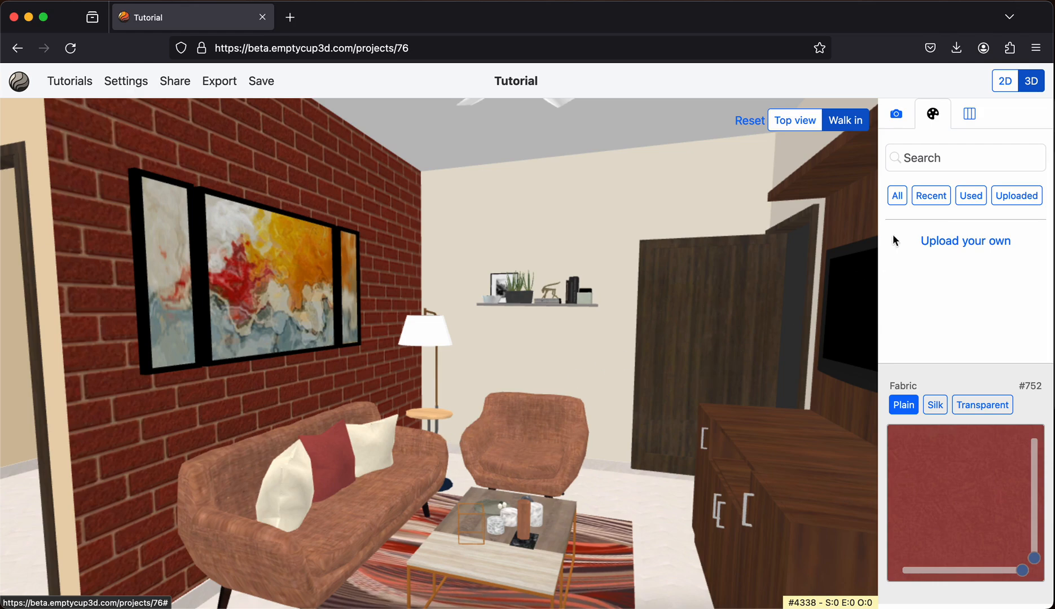
- Return to the 2D floor plan, search the models for pillow, and place the single square cream cushion on the armchair
left_click(1003, 82)
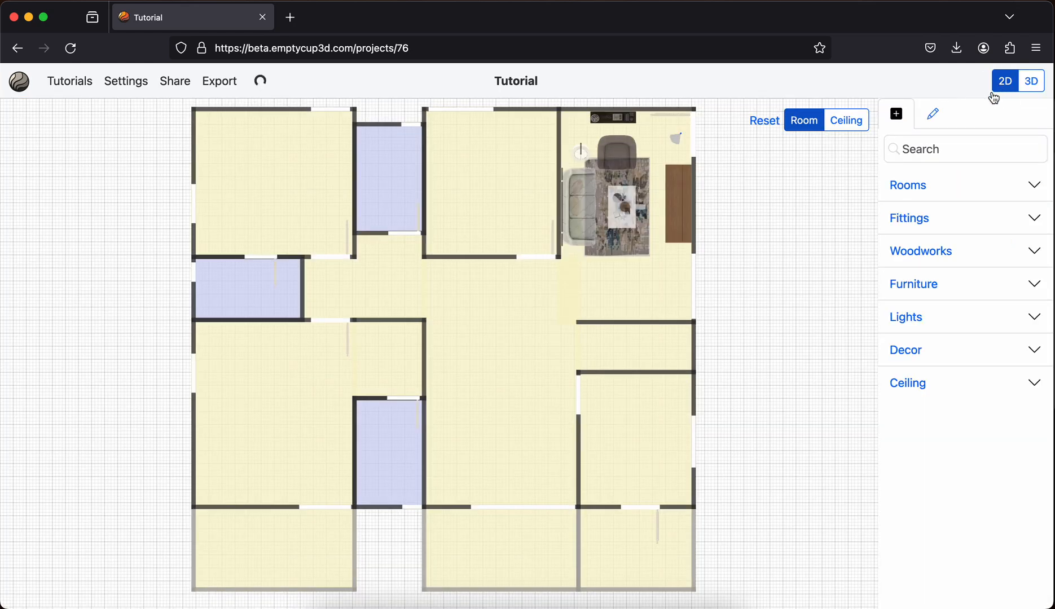
left_click(926, 145)
type("pillow")
key("Return")
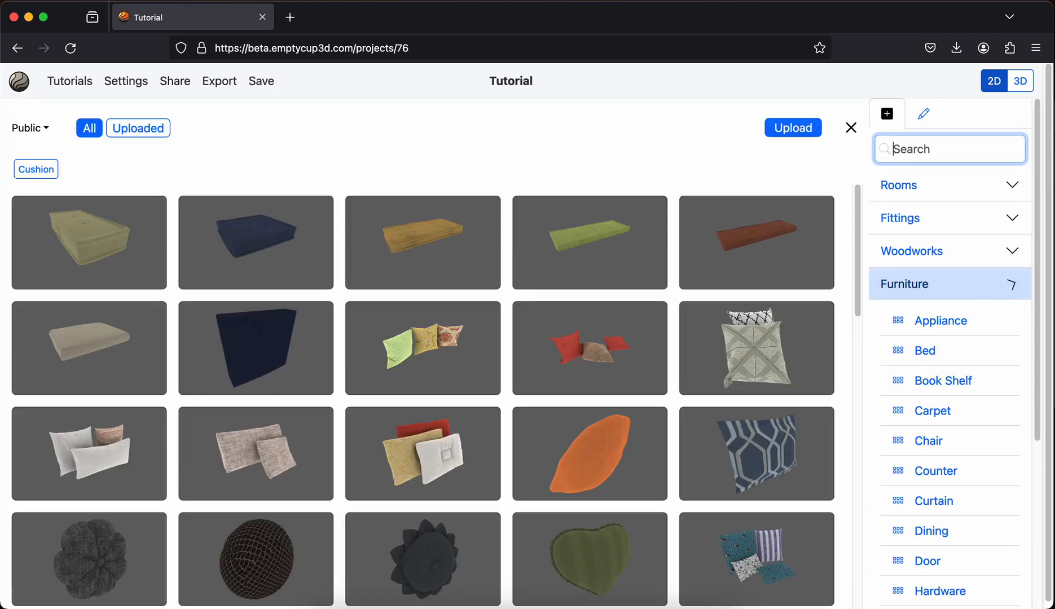
scroll(535, 336, "down", 4)
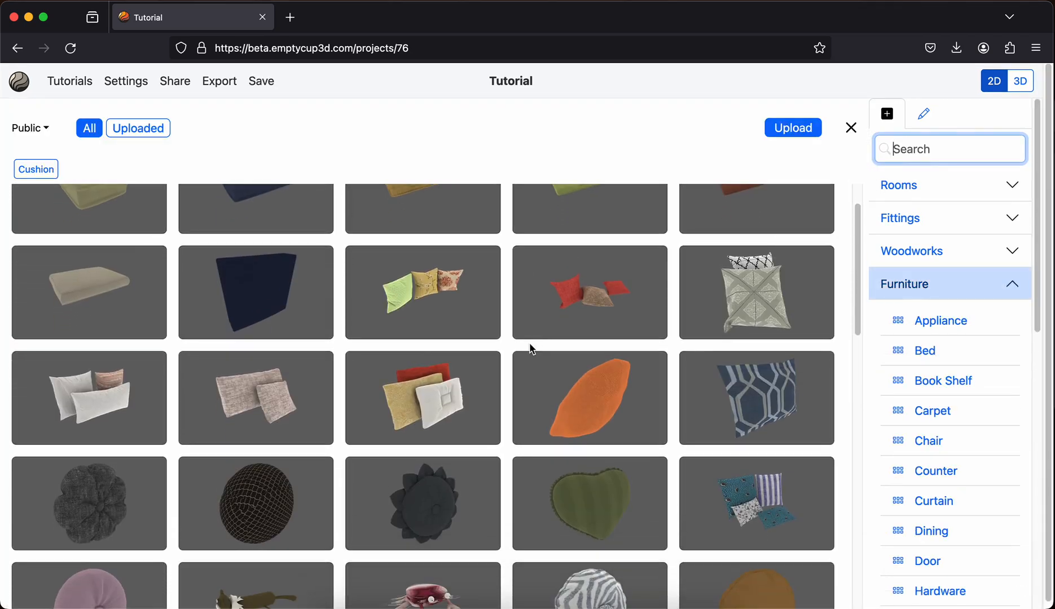
scroll(532, 355, "down", 5)
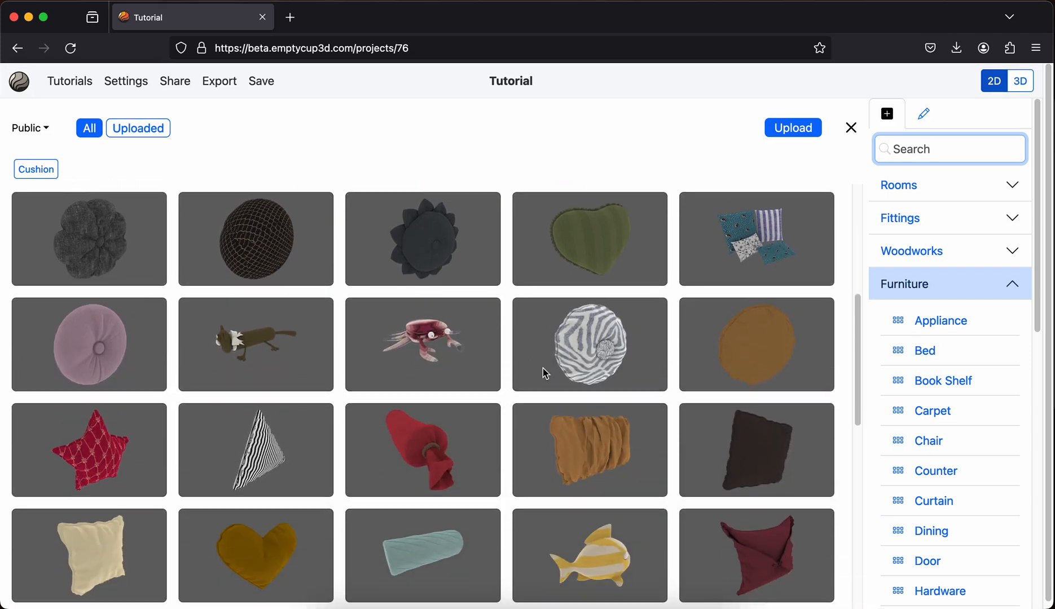
scroll(534, 400, "down", 3)
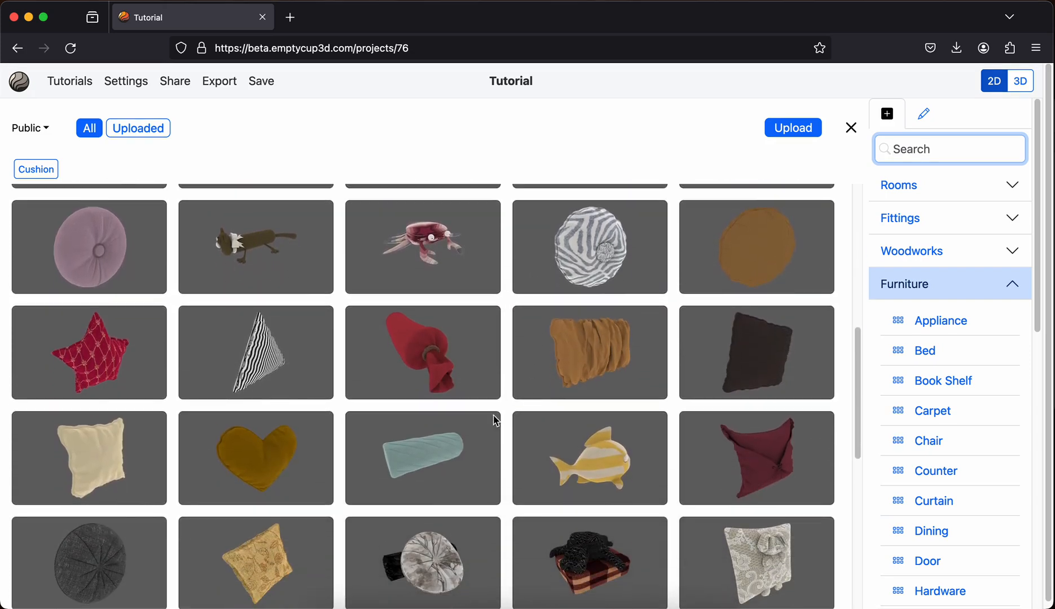
left_click(141, 462)
left_click_drag(455, 352, 621, 150)
- Switch to the 3D view and lower the pink cushion onto the armchair's seat
left_click(1031, 81)
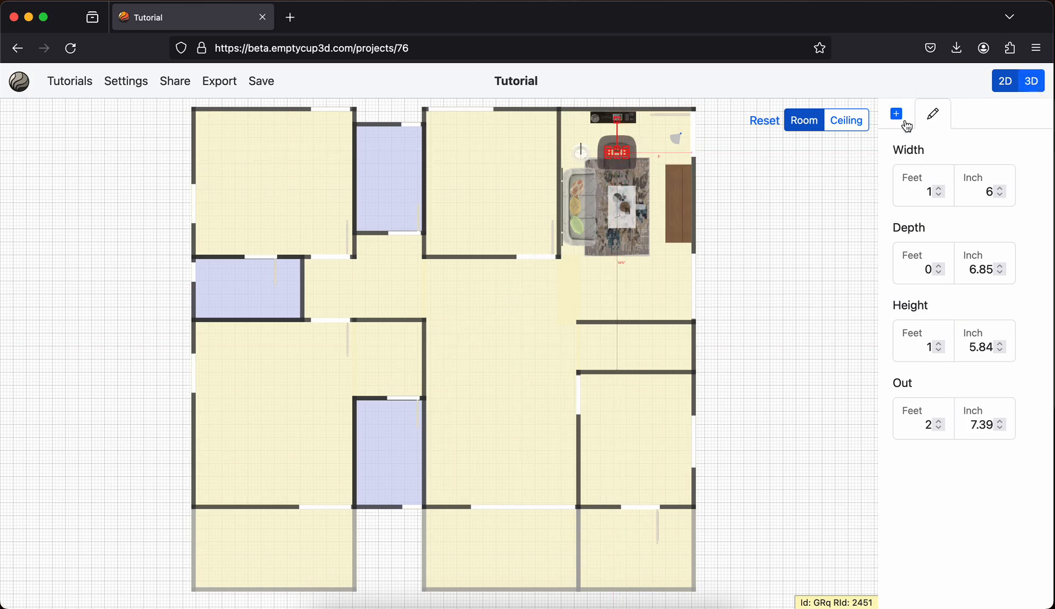
left_click_drag(539, 431, 543, 405)
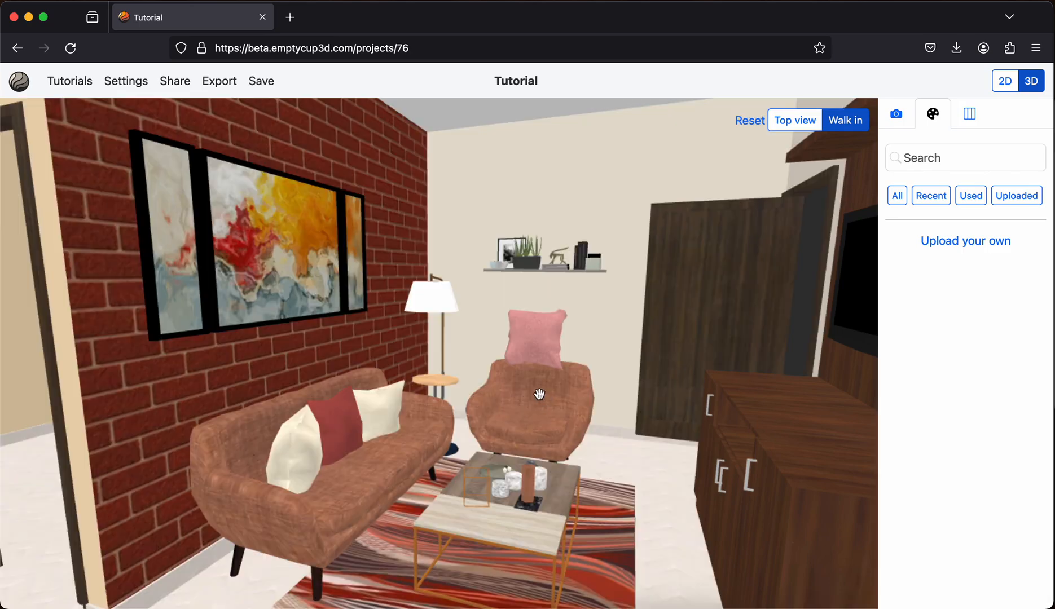
left_click(530, 360)
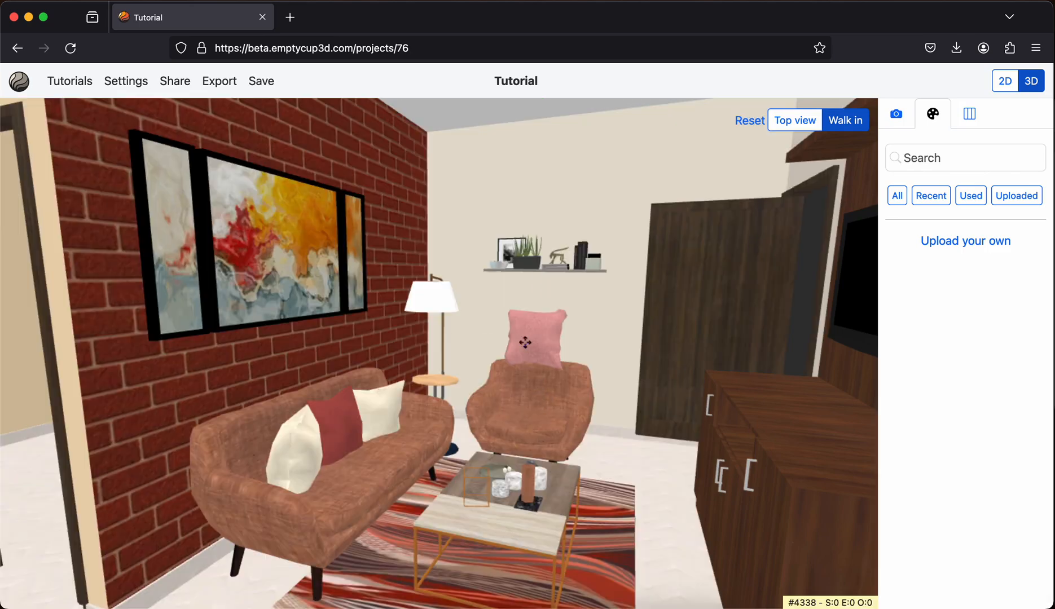
left_click_drag(533, 359, 536, 355)
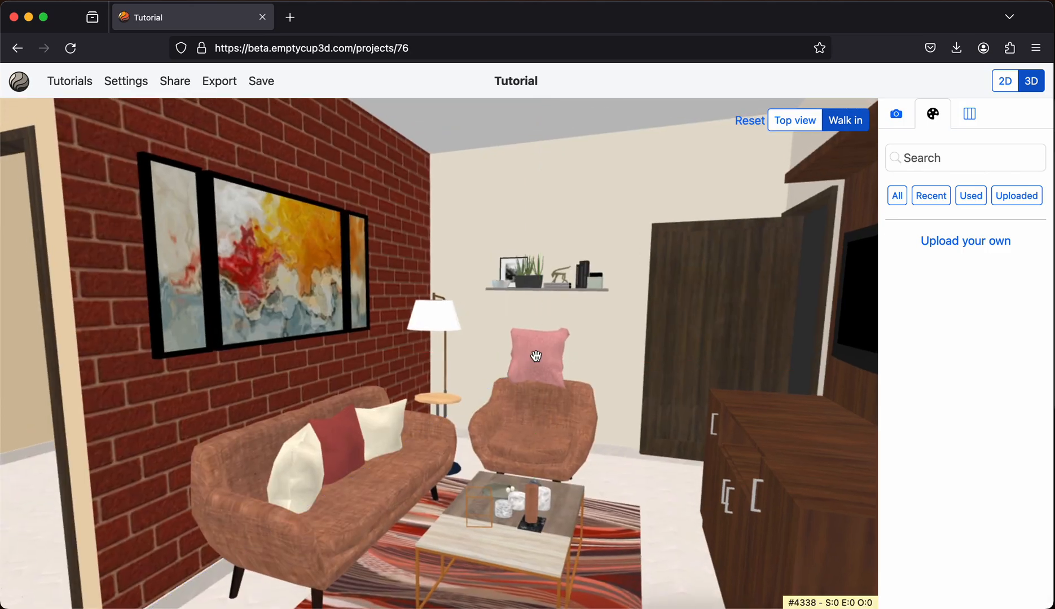
left_click(538, 356)
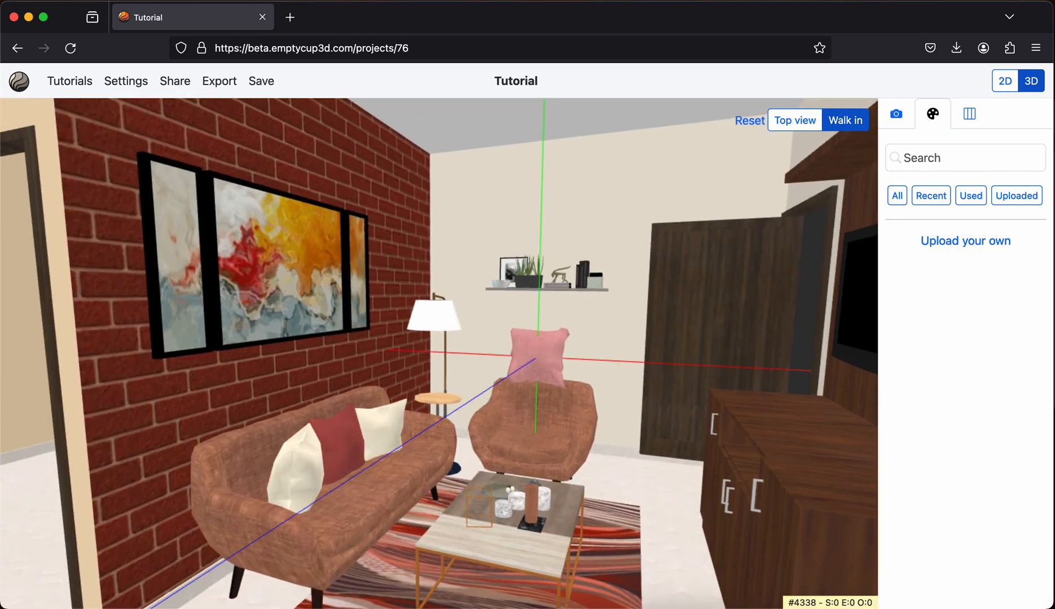
left_click_drag(536, 357, 537, 409)
key("Escape")
left_click_drag(517, 394, 485, 366)
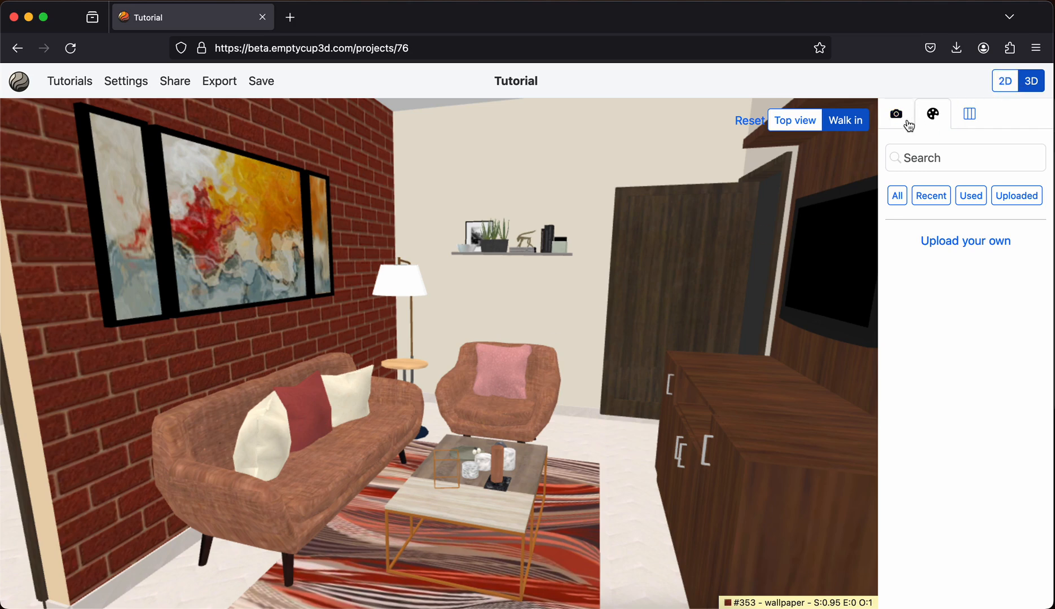
- Apply the peach plain fabric #754 to the sofa's outer cushions and the armchair's cushion
left_click(898, 197)
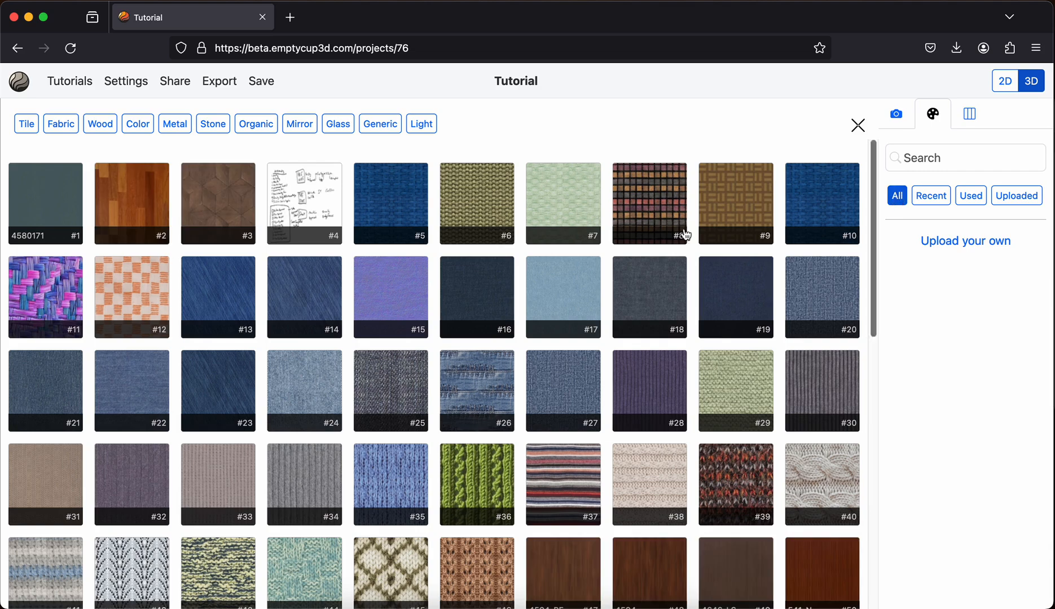
left_click(64, 128)
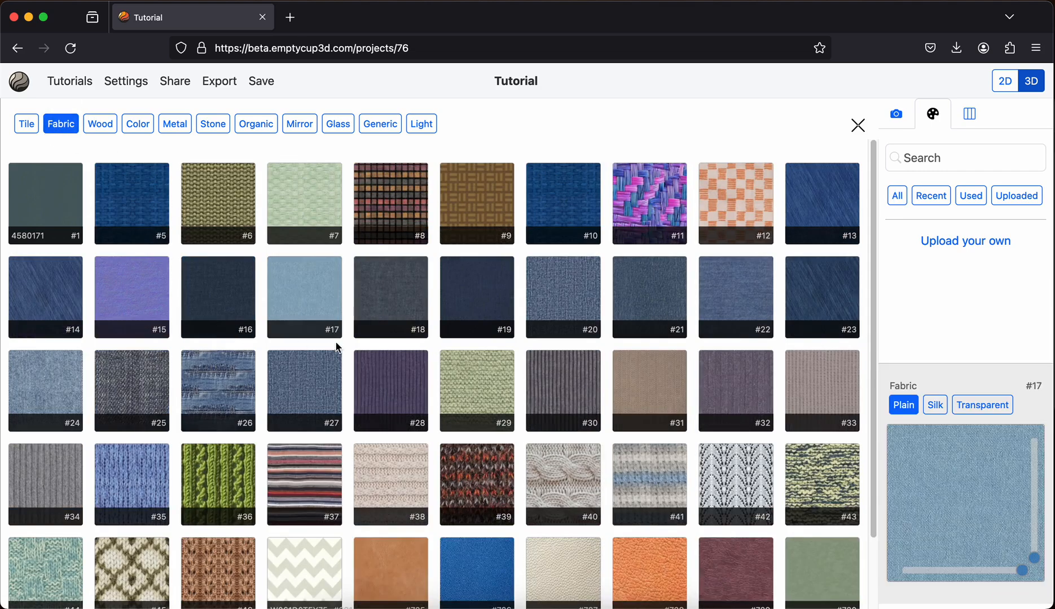
scroll(338, 348, "down", 10)
scroll(342, 351, "down", 3)
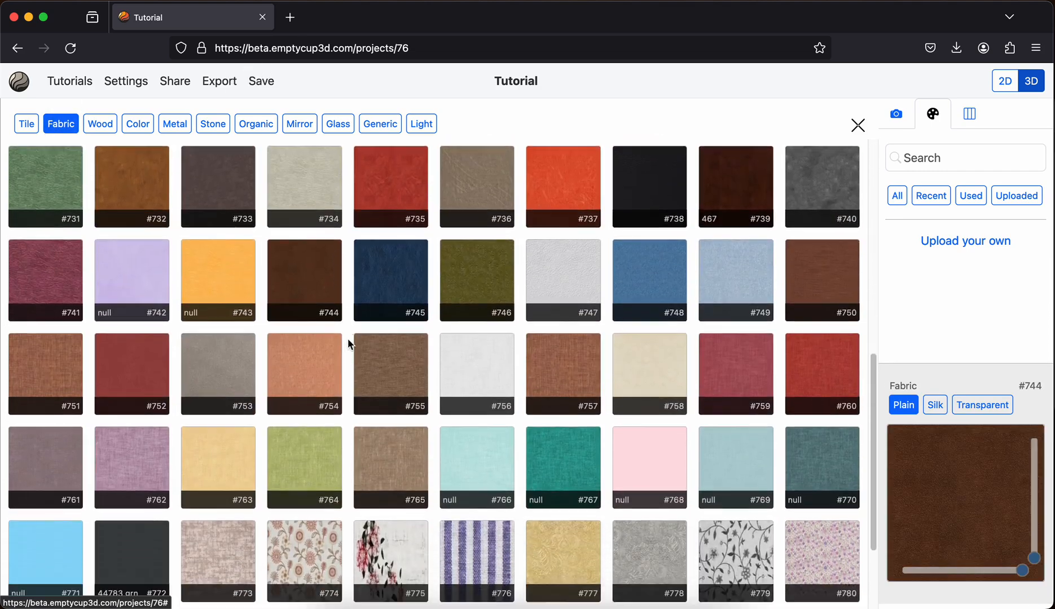
scroll(373, 337, "down", 1)
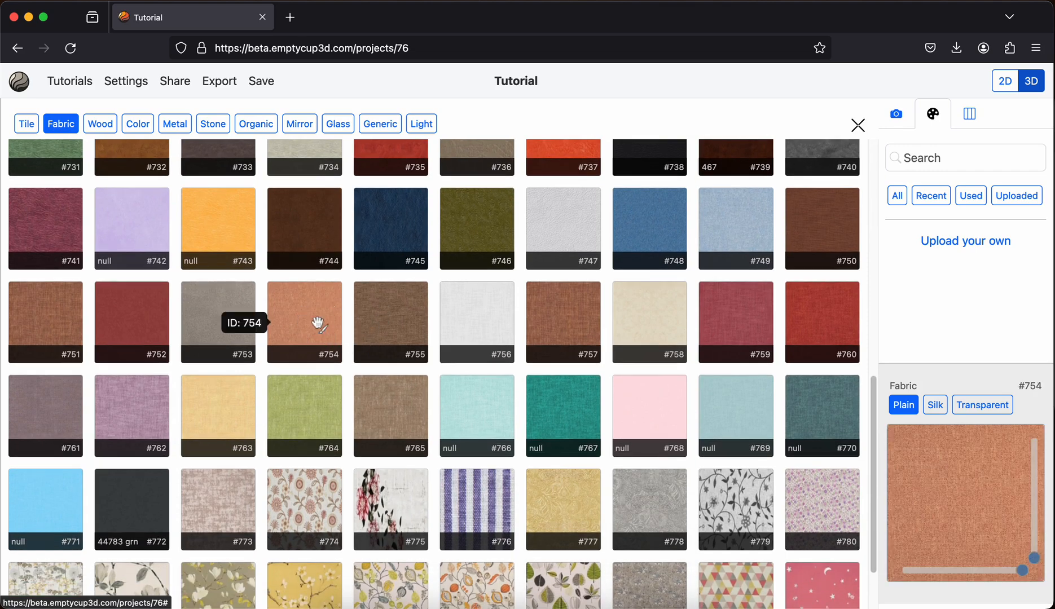
left_click(317, 324)
left_click(360, 405)
left_click(456, 376)
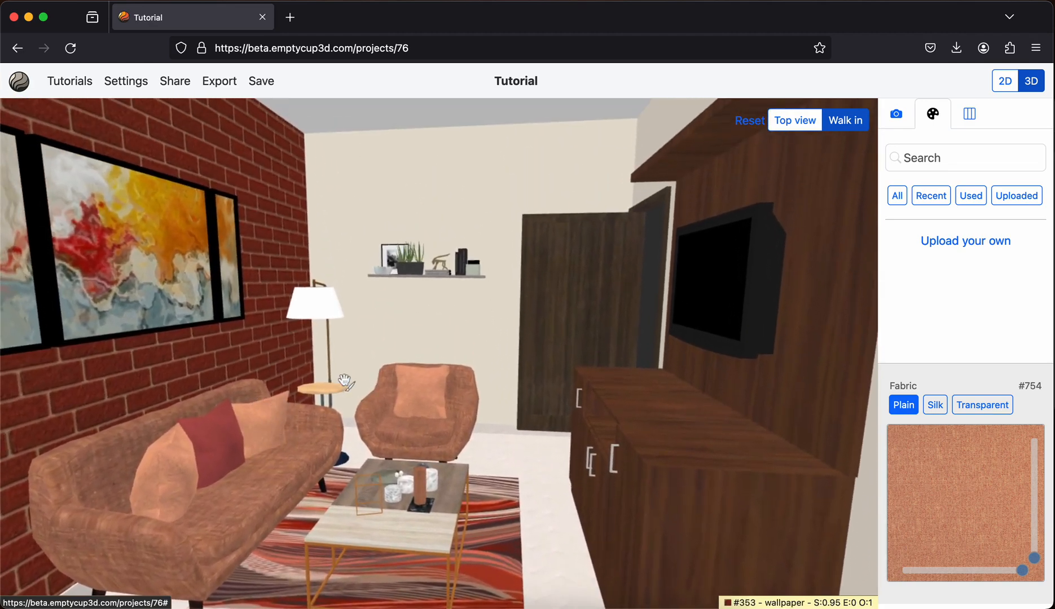
- Choose the warm yellow light material #29485, set its type to Lamp, and apply it to the floor lamp's shade
mouse_move(345, 381)
left_mouse_down()
mouse_move(360, 361)
mouse_move(73, 398)
mouse_move(52, 443)
mouse_move(4, 424)
mouse_move(53, 439)
mouse_move(123, 424)
mouse_move(351, 315)
mouse_move(398, 339)
mouse_move(412, 366)
mouse_move(395, 350)
left_mouse_up()
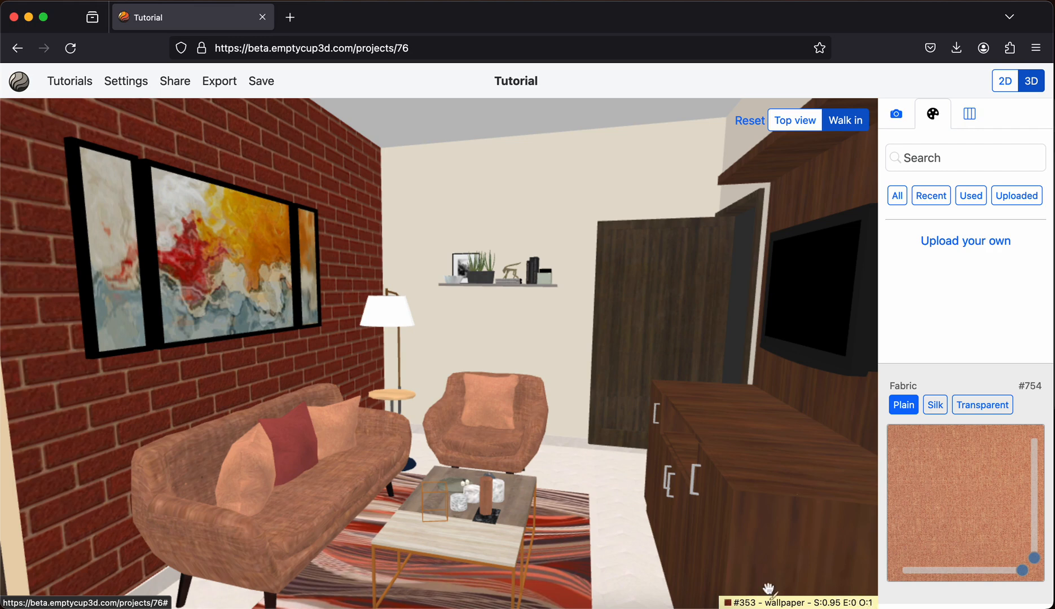
left_click_drag(420, 339, 435, 328)
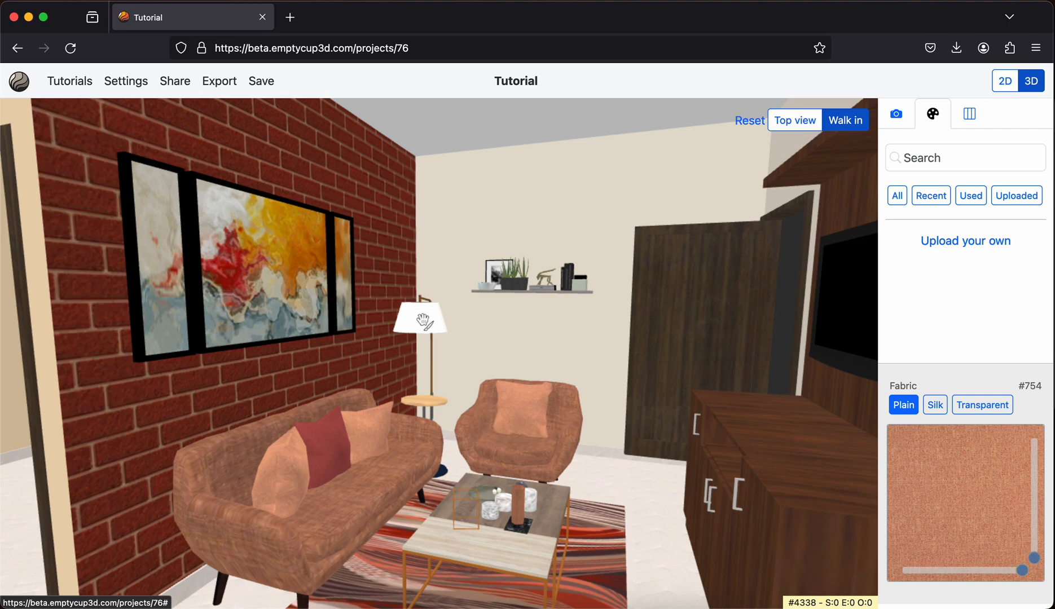
left_click(897, 198)
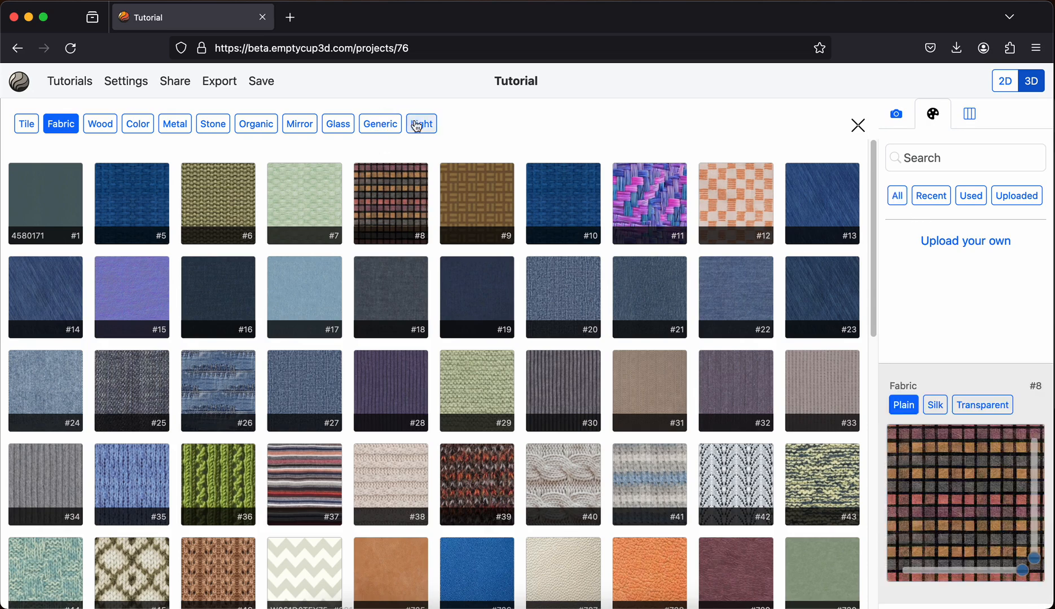
left_click(419, 126)
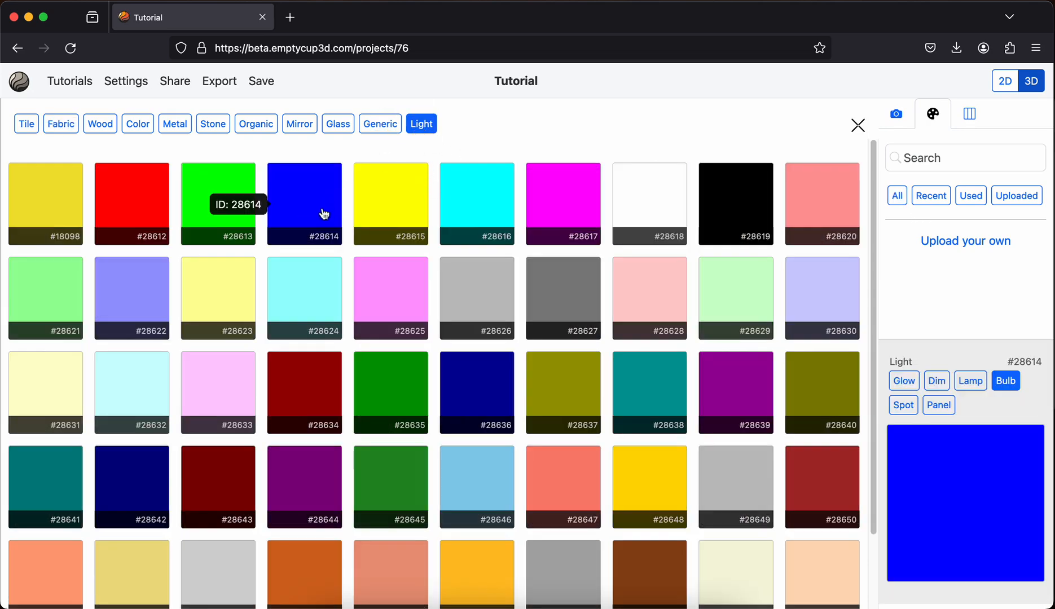
scroll(129, 373, "down", 3)
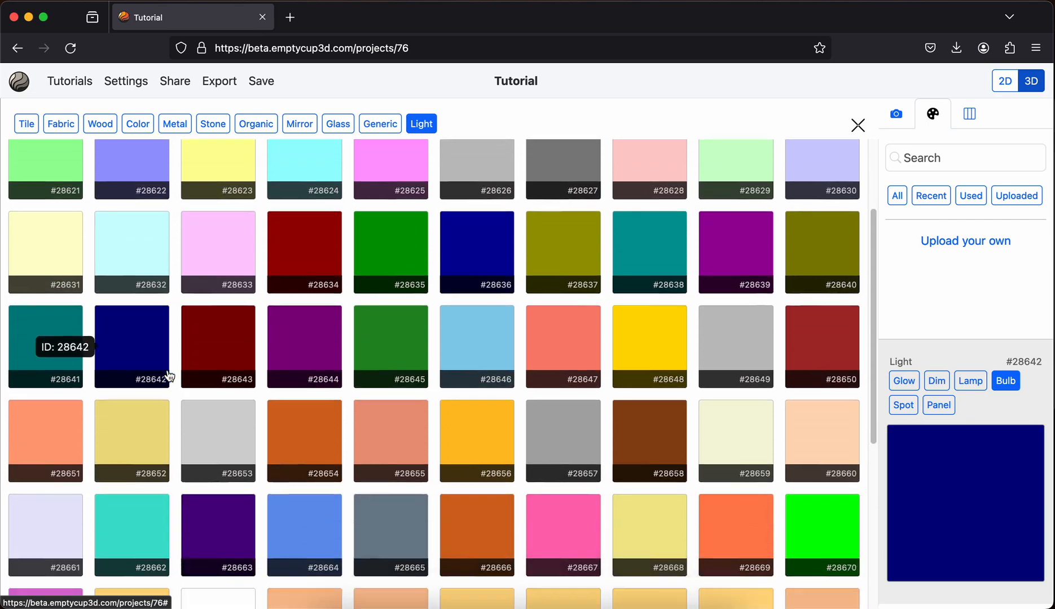
scroll(287, 470, "down", 4)
scroll(542, 461, "down", 2)
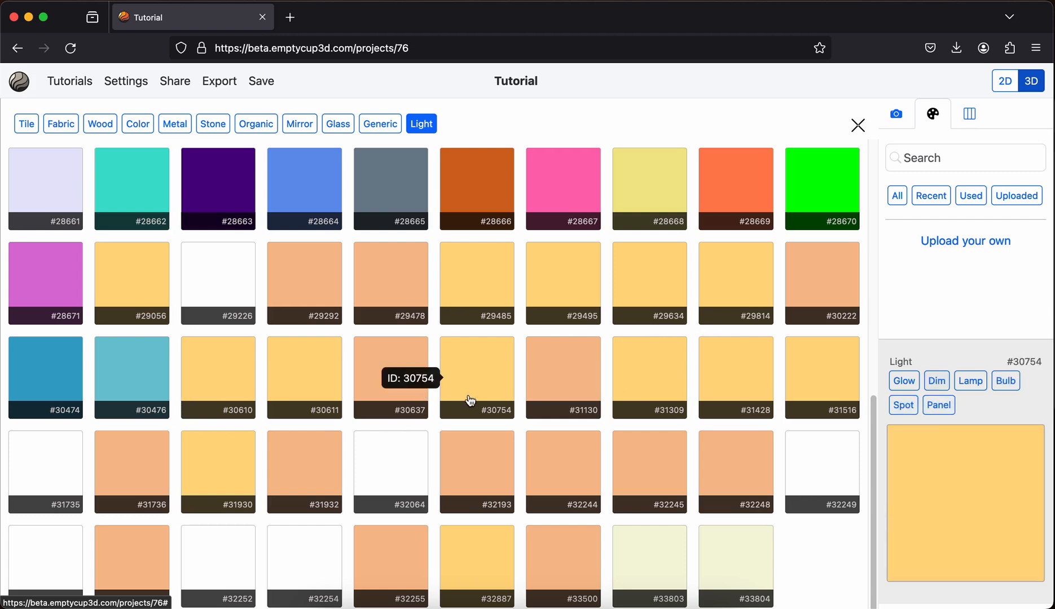
left_click(487, 320)
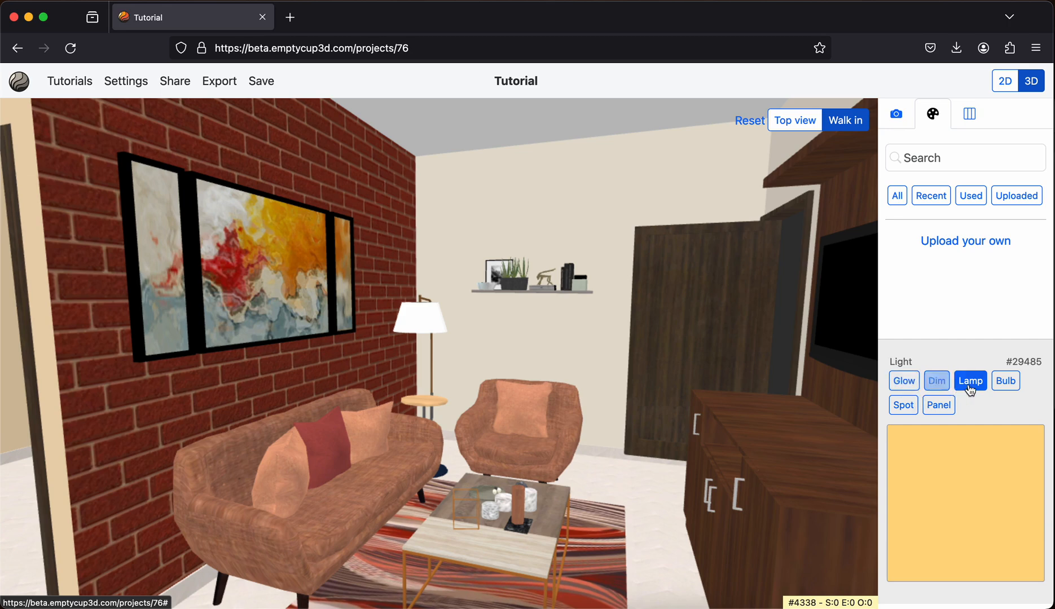
left_click(424, 321)
left_click_drag(494, 394, 492, 468)
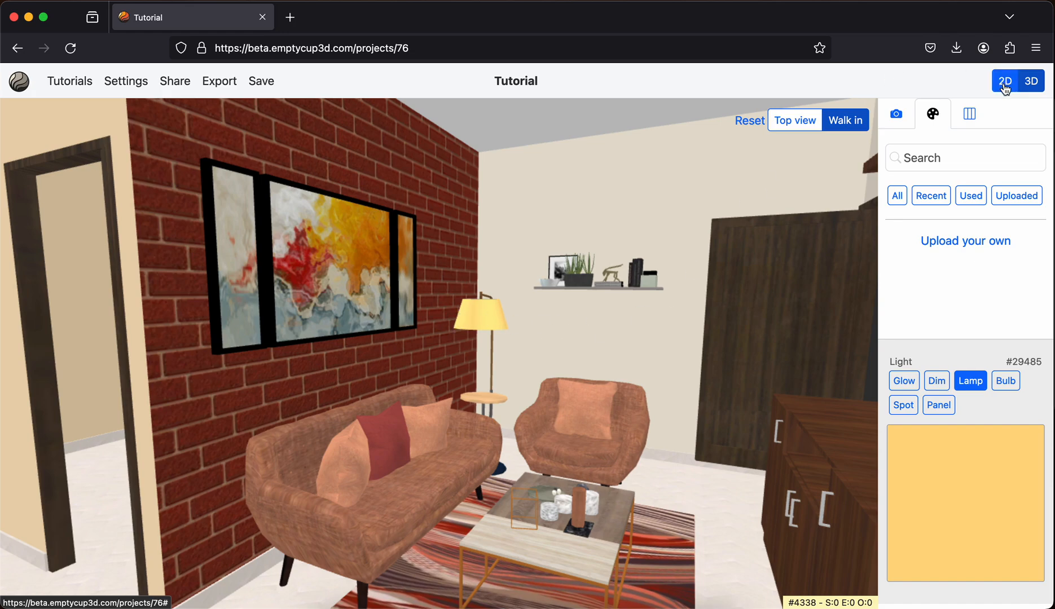
left_click_drag(698, 338, 548, 333)
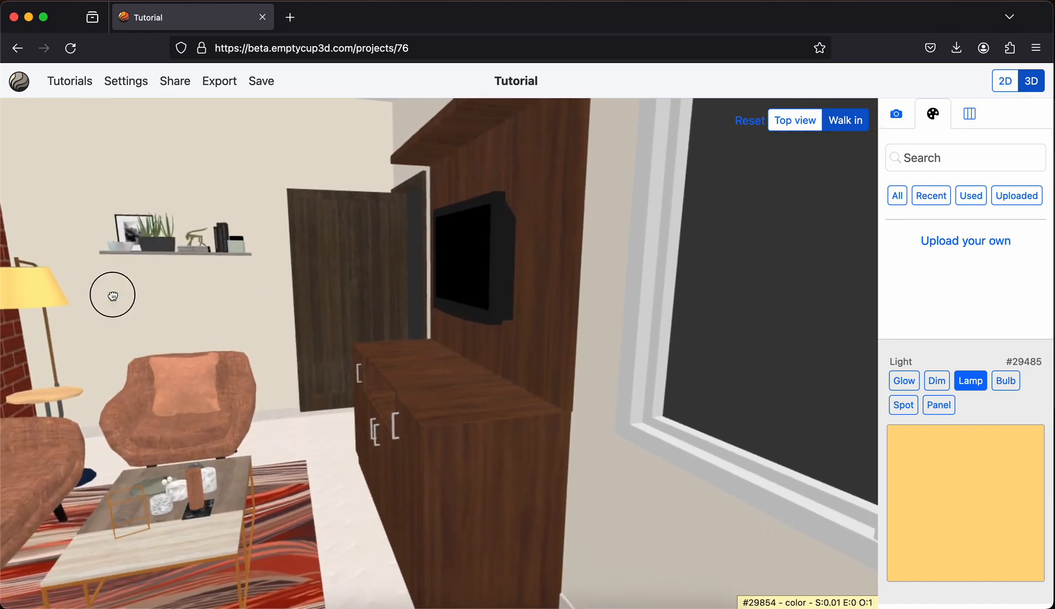
left_click_drag(111, 294, 184, 278)
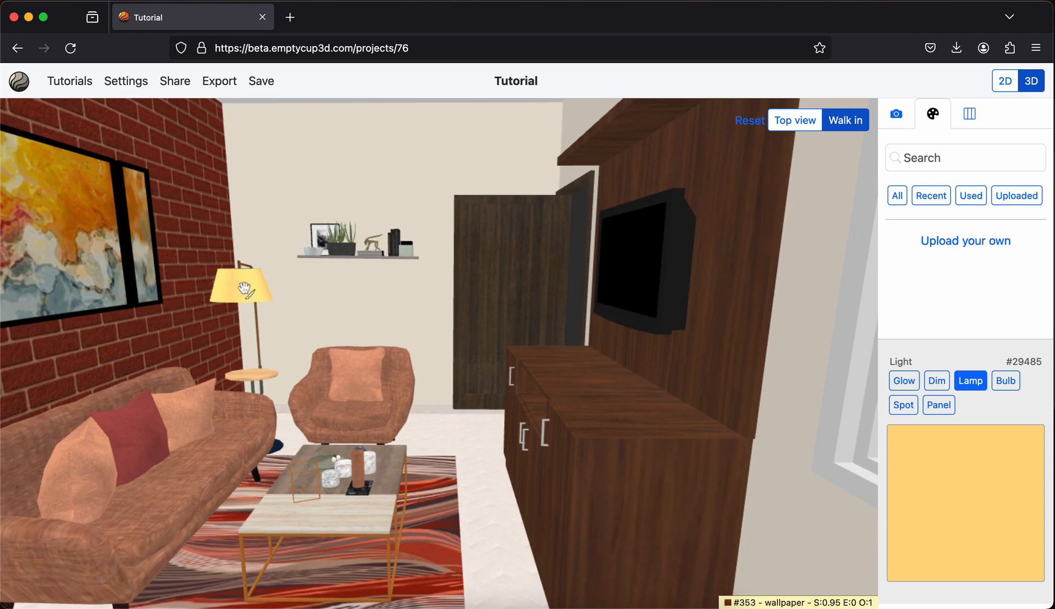
left_click_drag(263, 289, 299, 286)
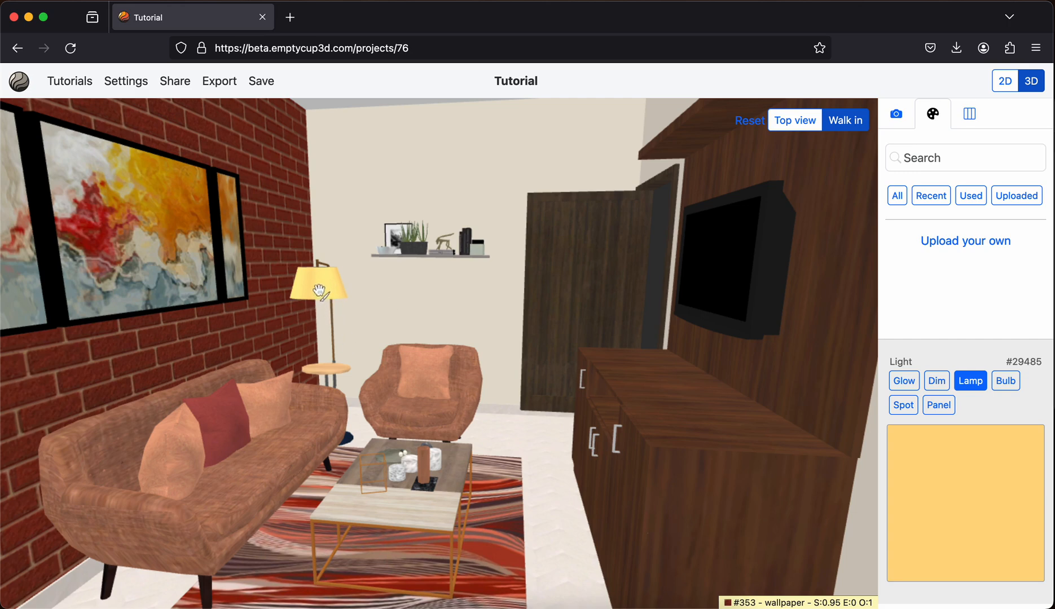
left_click_drag(319, 291, 329, 289)
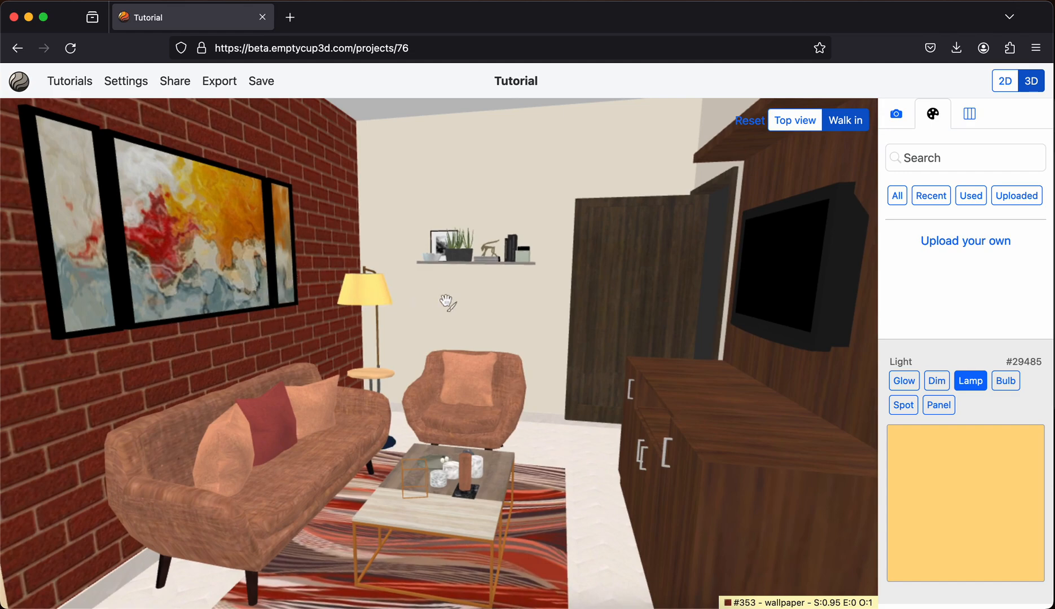
- Search the materials for picture and choose picture #2640 of the woman holding a child outdoors
left_click_drag(683, 279, 634, 301)
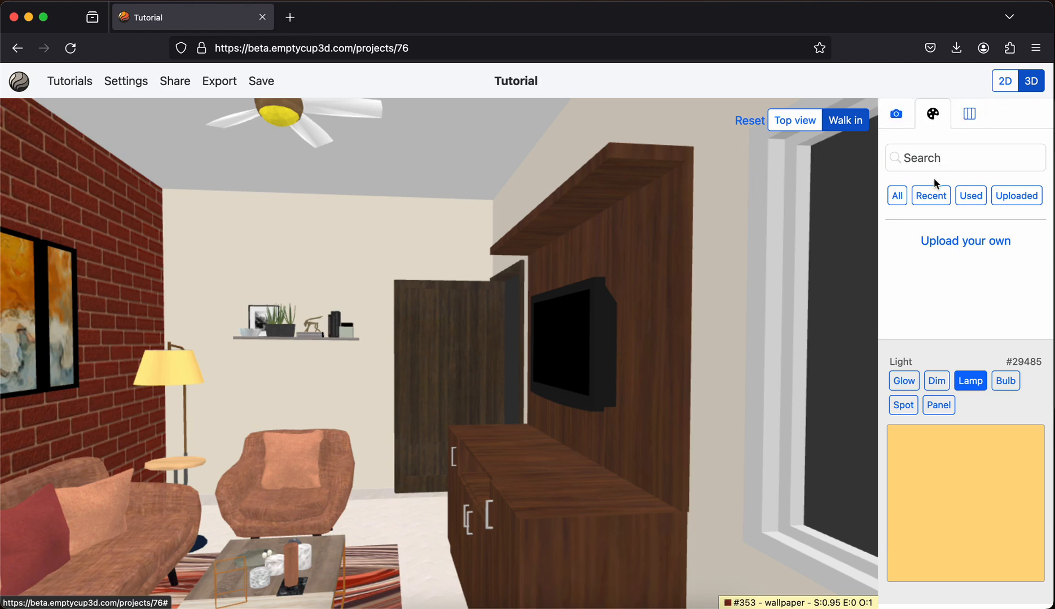
left_click(926, 158)
type("picture")
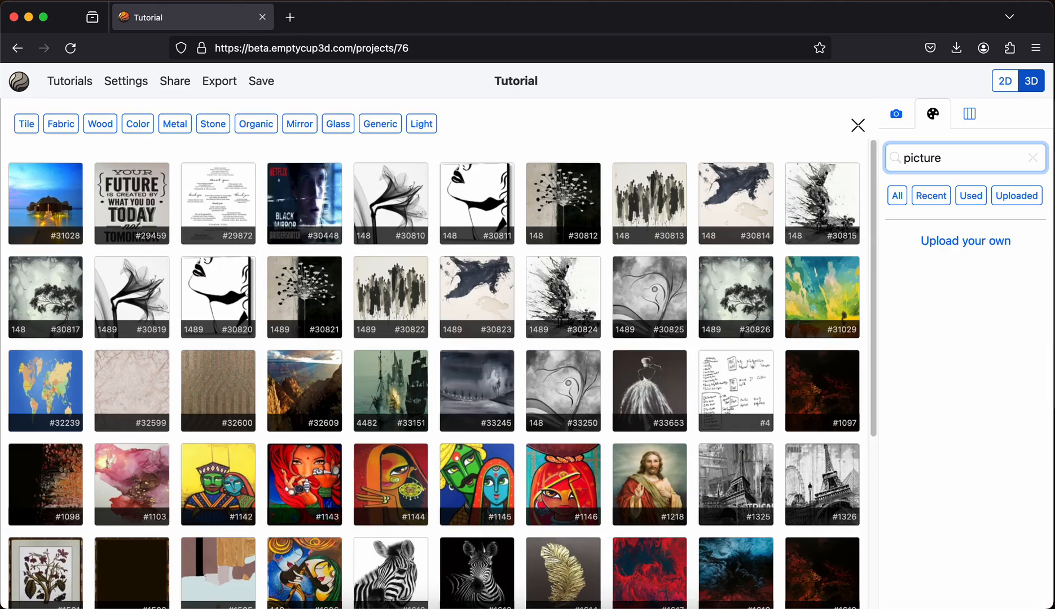
scroll(400, 456, "down", 3)
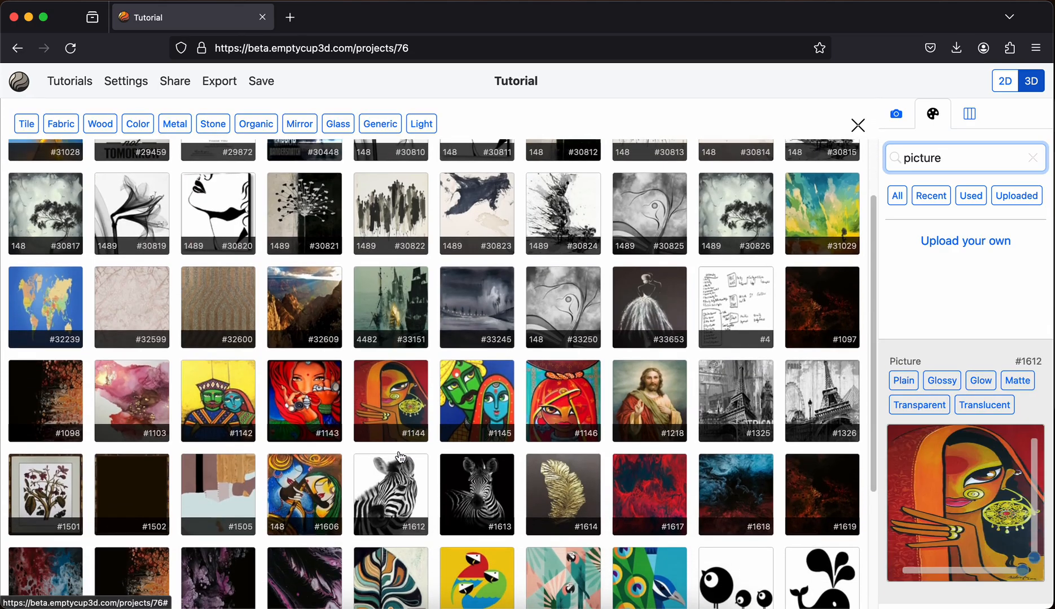
scroll(397, 456, "down", 4)
scroll(392, 456, "down", 4)
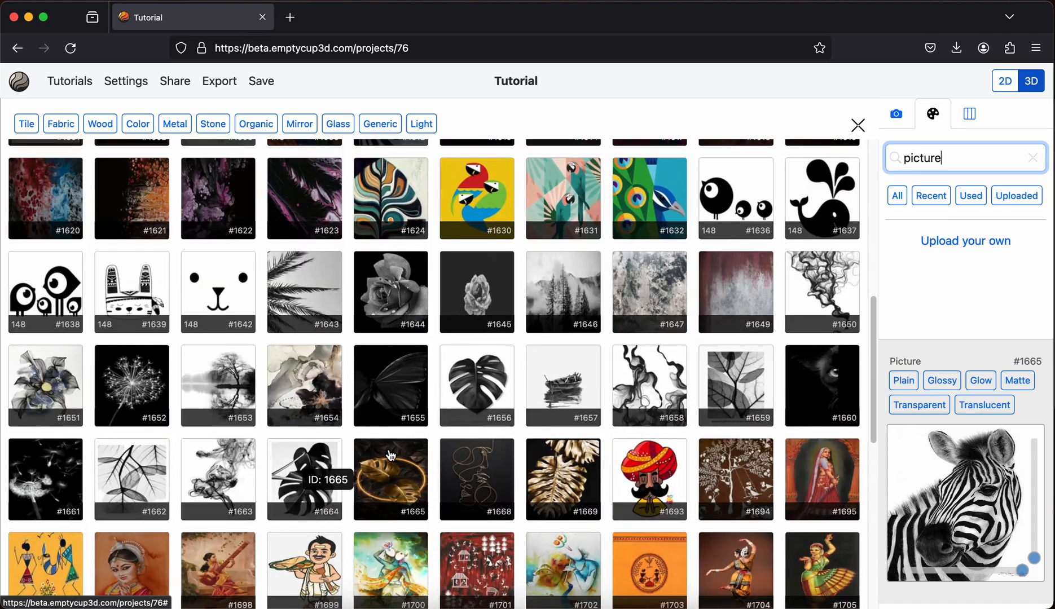
scroll(391, 456, "down", 4)
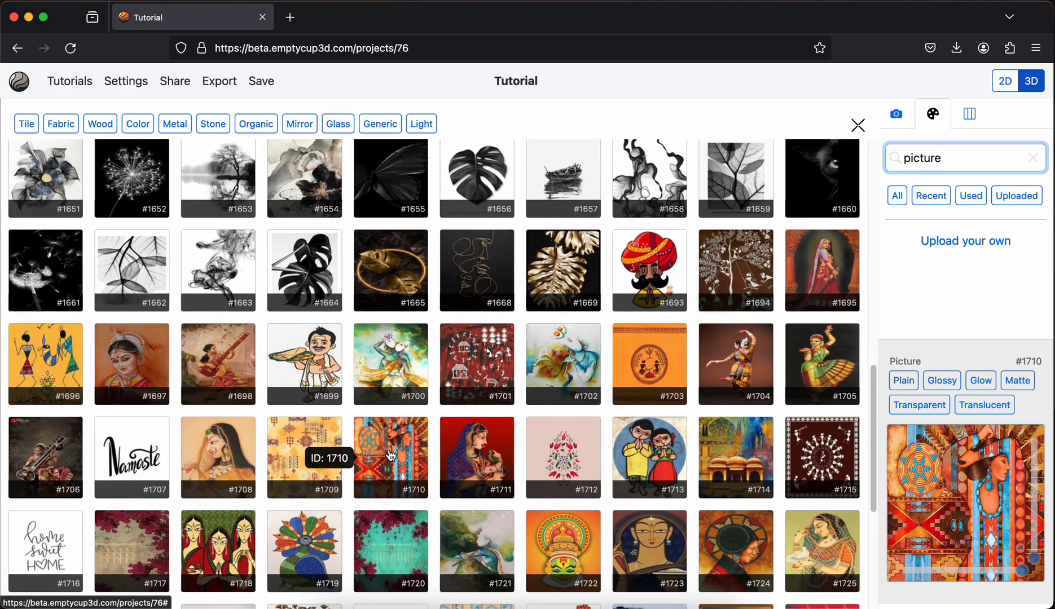
scroll(391, 456, "down", 3)
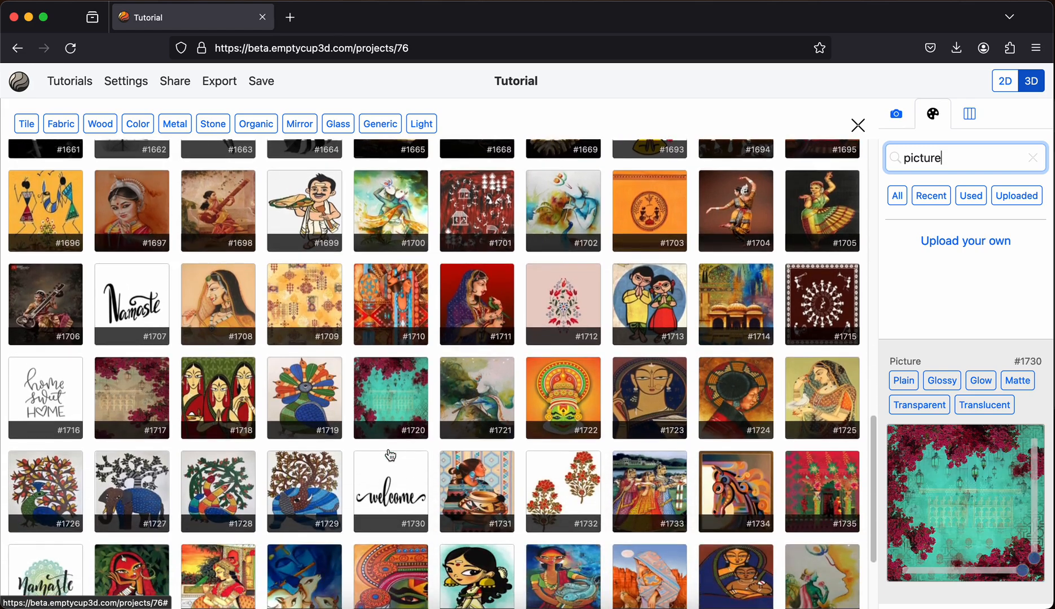
scroll(391, 456, "down", 2)
scroll(392, 455, "down", 2)
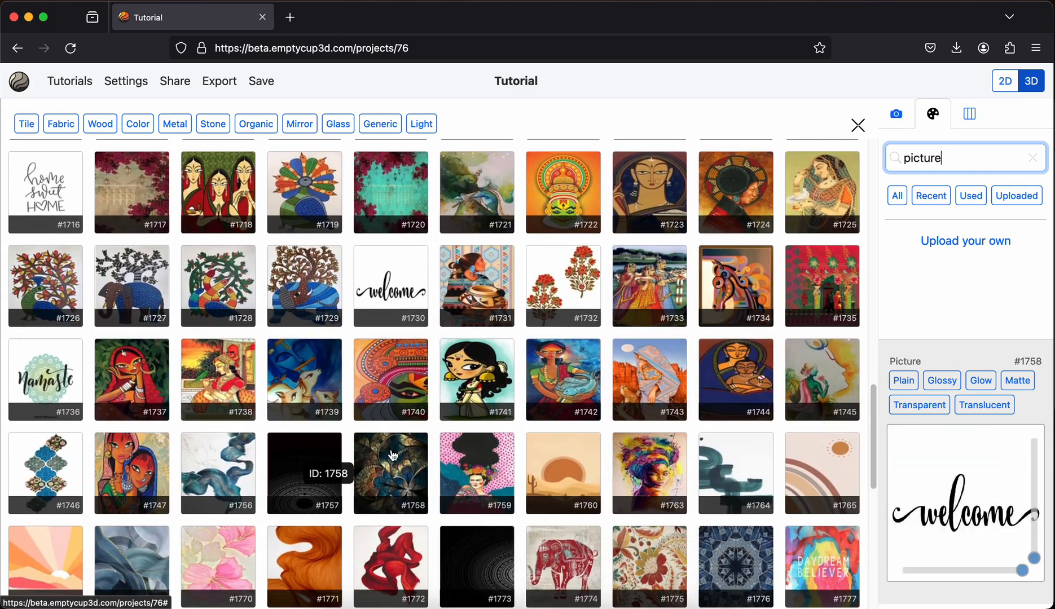
scroll(401, 470, "down", 3)
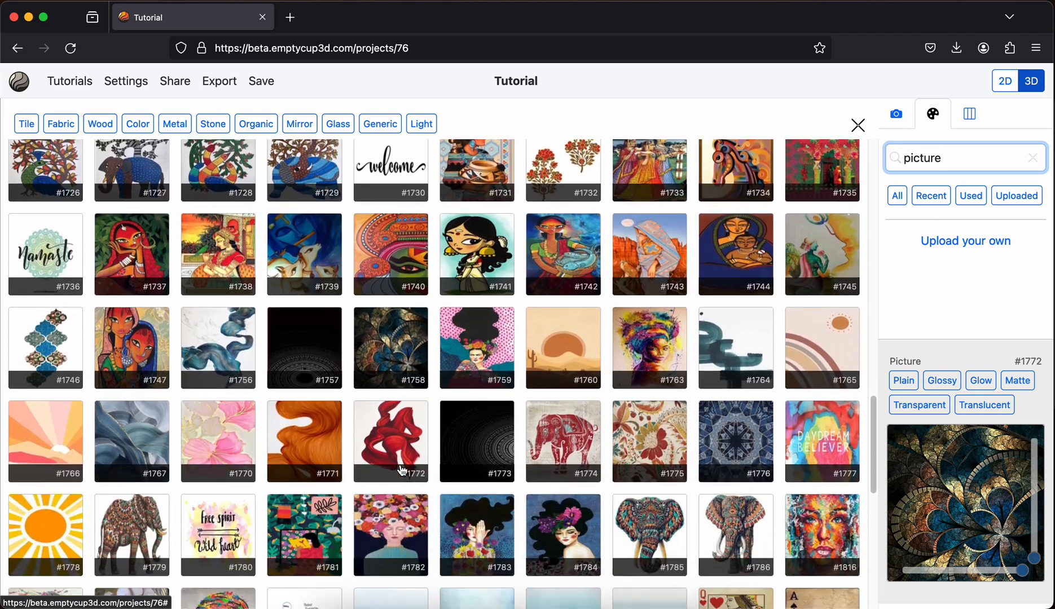
scroll(402, 470, "down", 2)
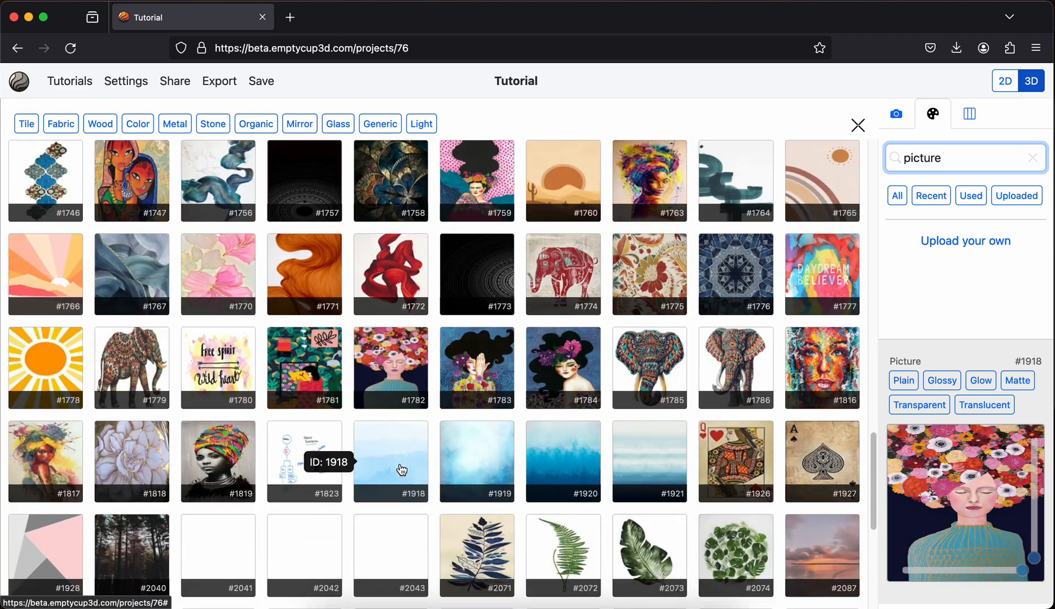
scroll(117, 566, "down", 2)
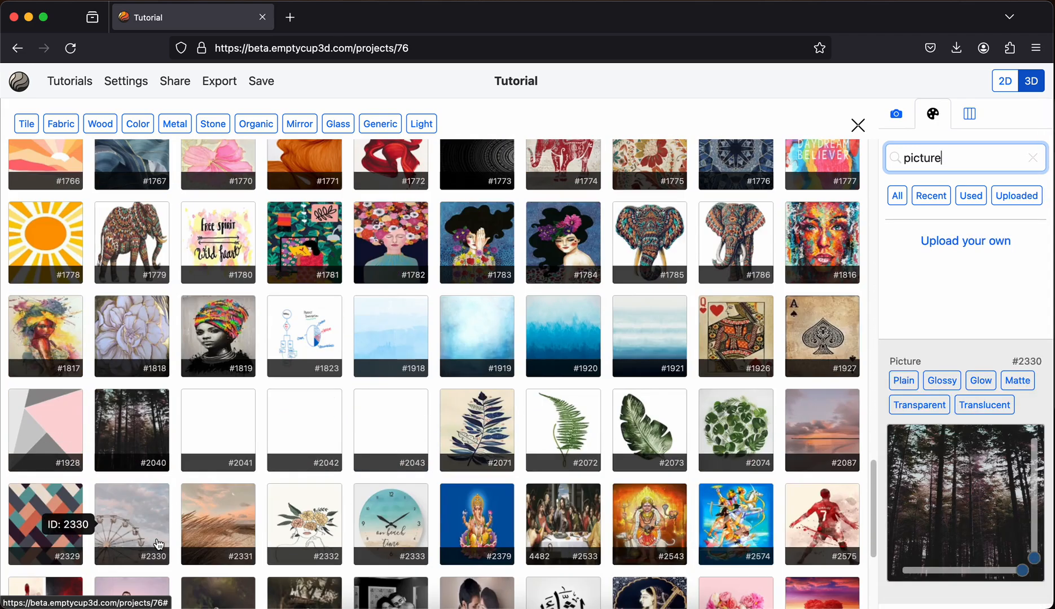
scroll(661, 496, "down", 2)
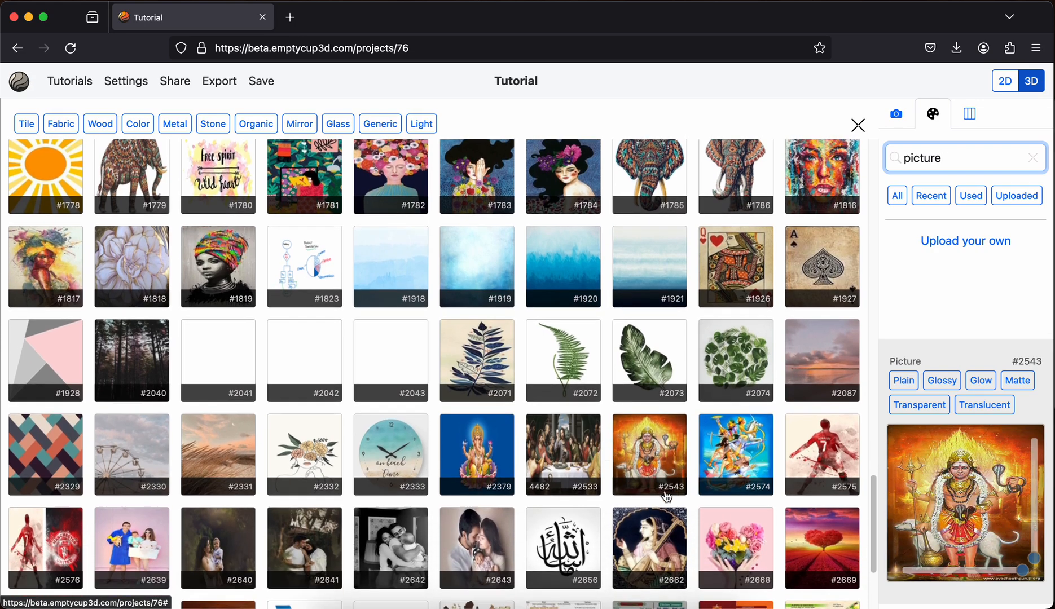
scroll(508, 485, "down", 1)
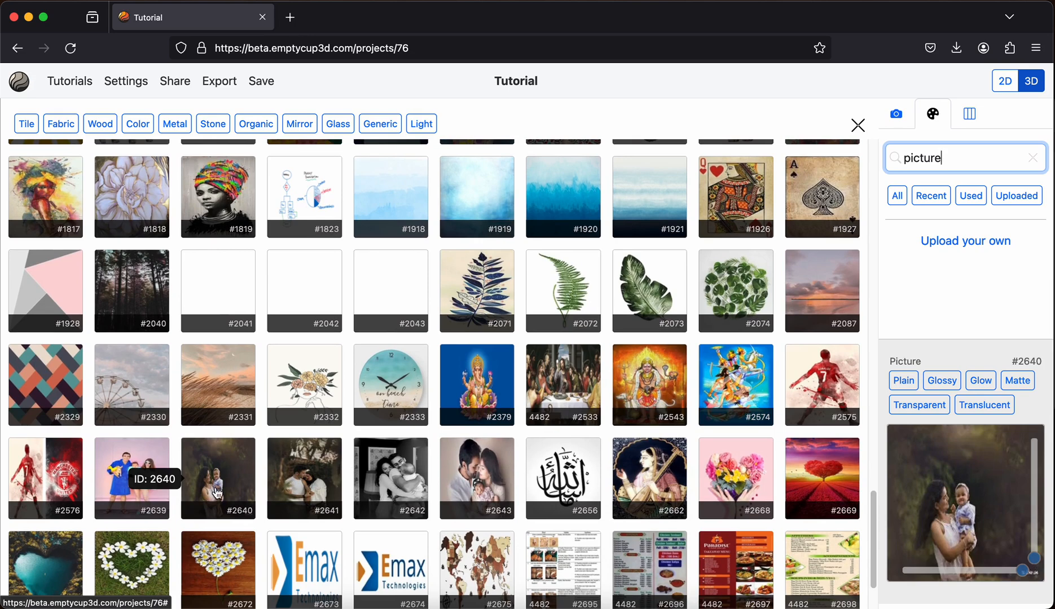
left_click(218, 494)
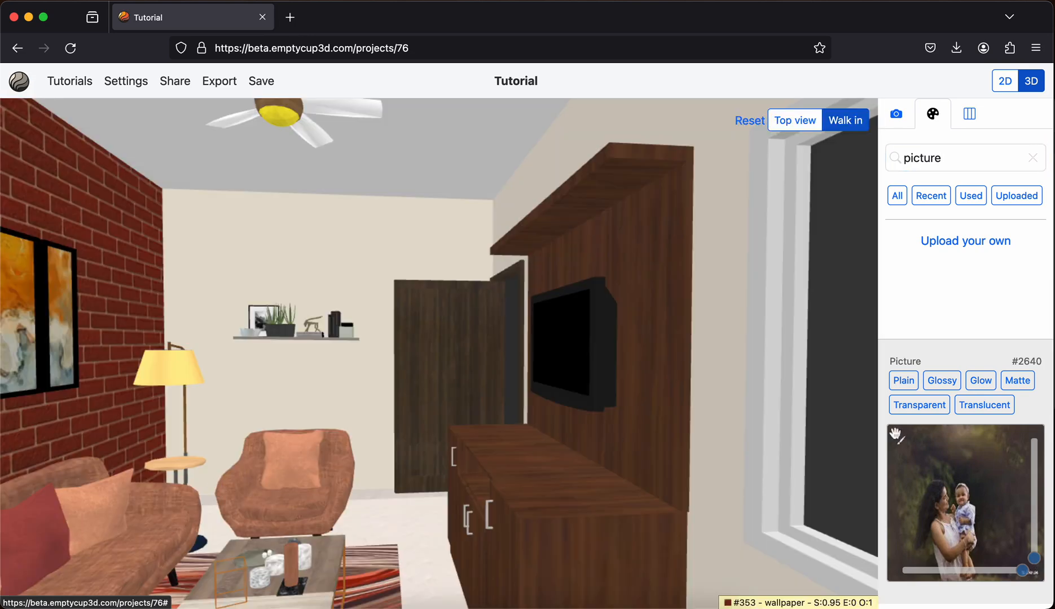
- Apply the picture with the Glow finish to the TV screen, adjusting its horizontal and vertical scale to fit one image
left_click(982, 382)
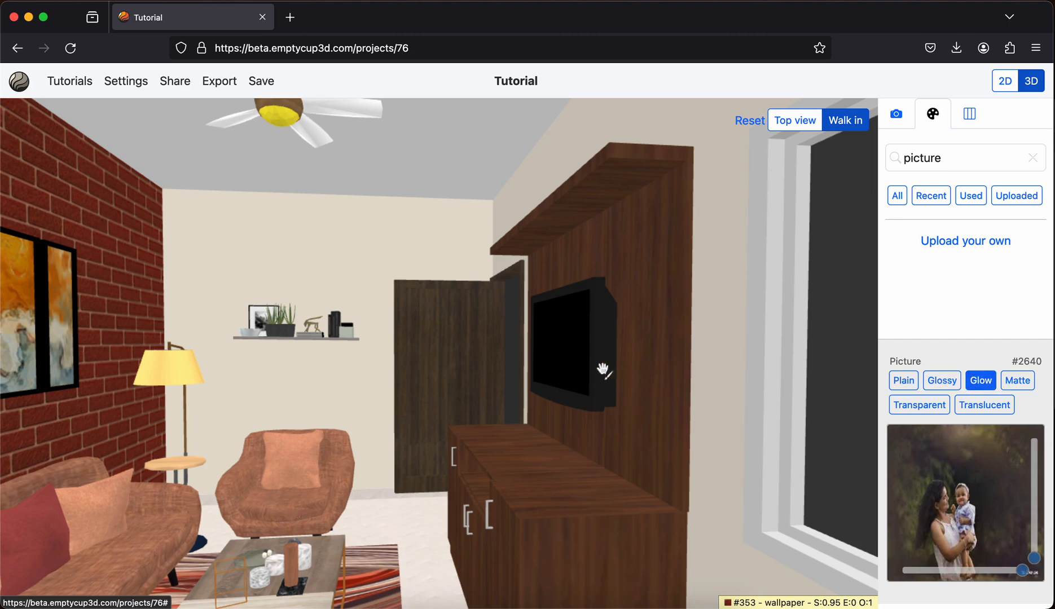
left_click(572, 370)
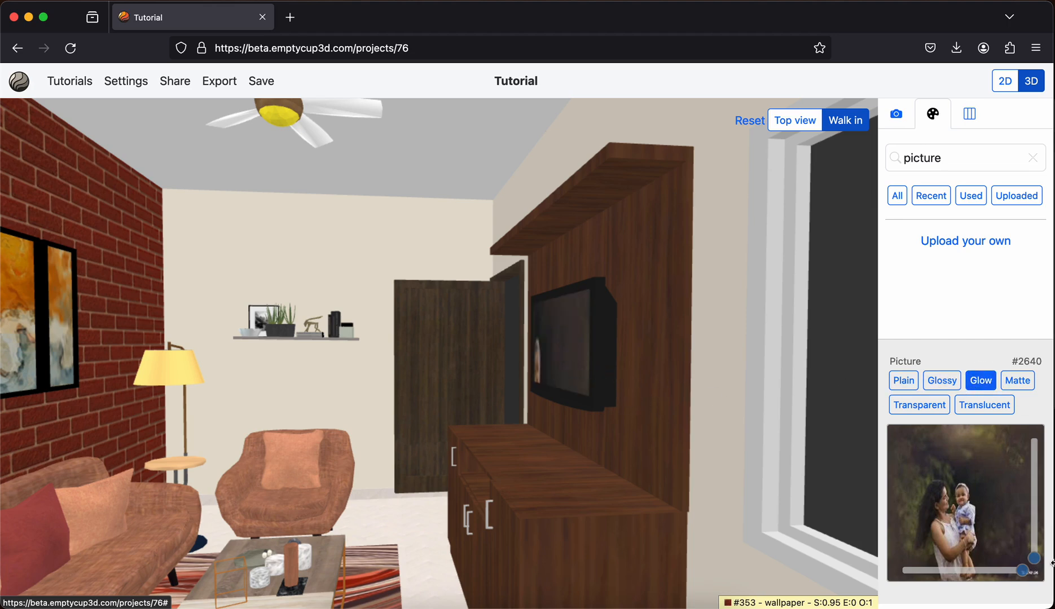
left_click_drag(1034, 559, 1037, 526)
left_click_drag(1021, 571, 972, 571)
left_click(570, 344)
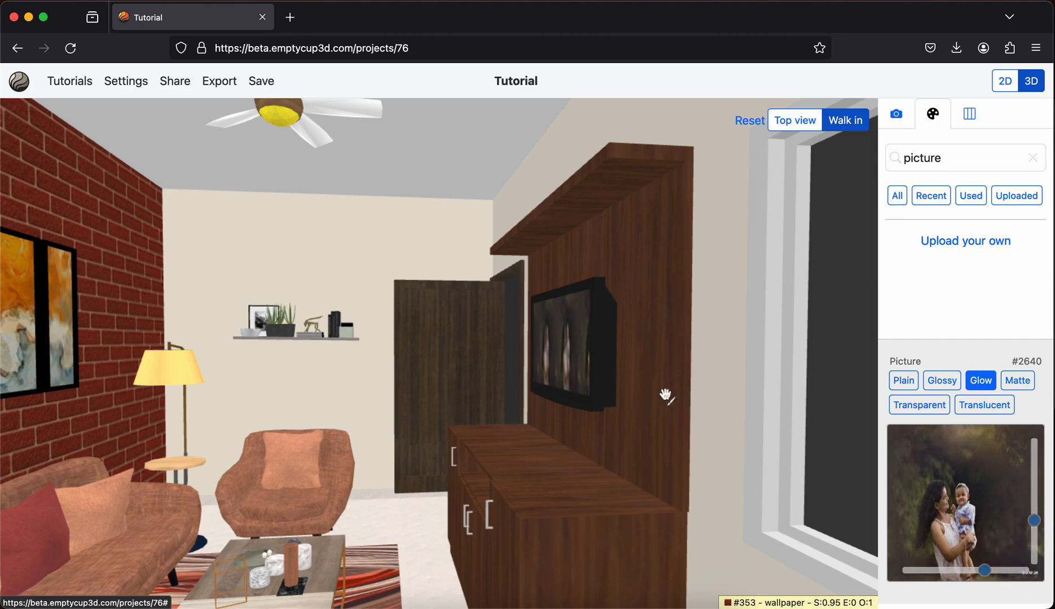
left_click_drag(985, 571, 1009, 571)
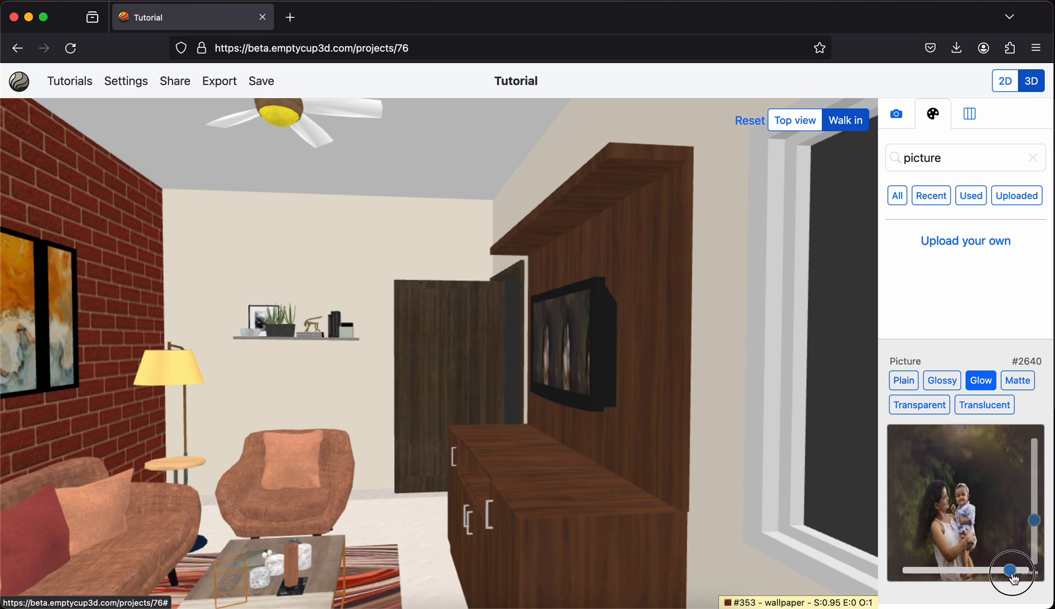
left_click_drag(1034, 520, 1035, 483)
left_click(574, 337)
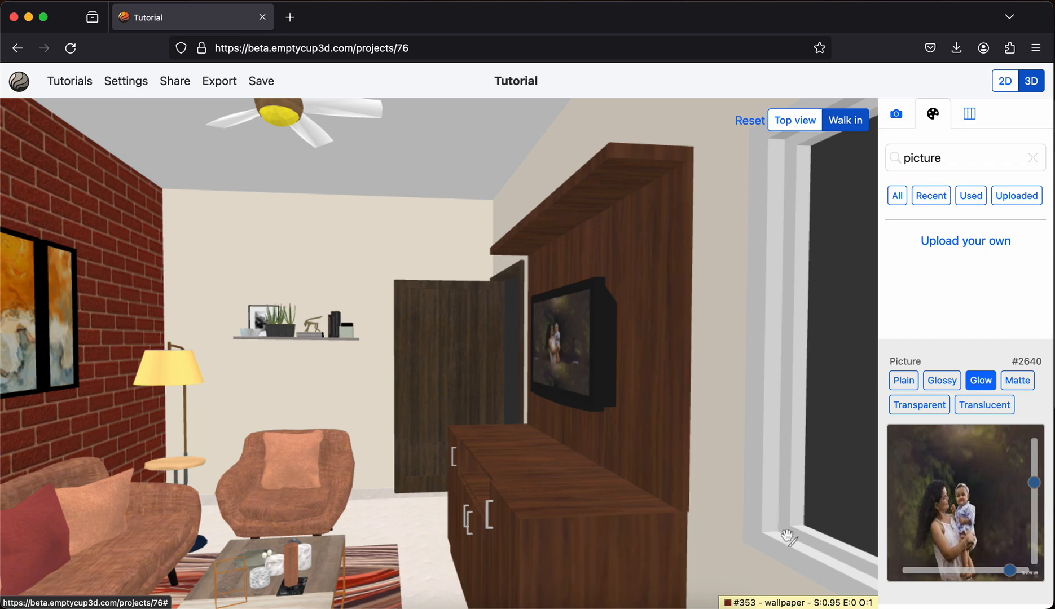
- Choose the white light material #28618 of the Bulb type
mouse_move(654, 525)
left_mouse_down()
mouse_move(666, 509)
mouse_move(724, 511)
left_mouse_up()
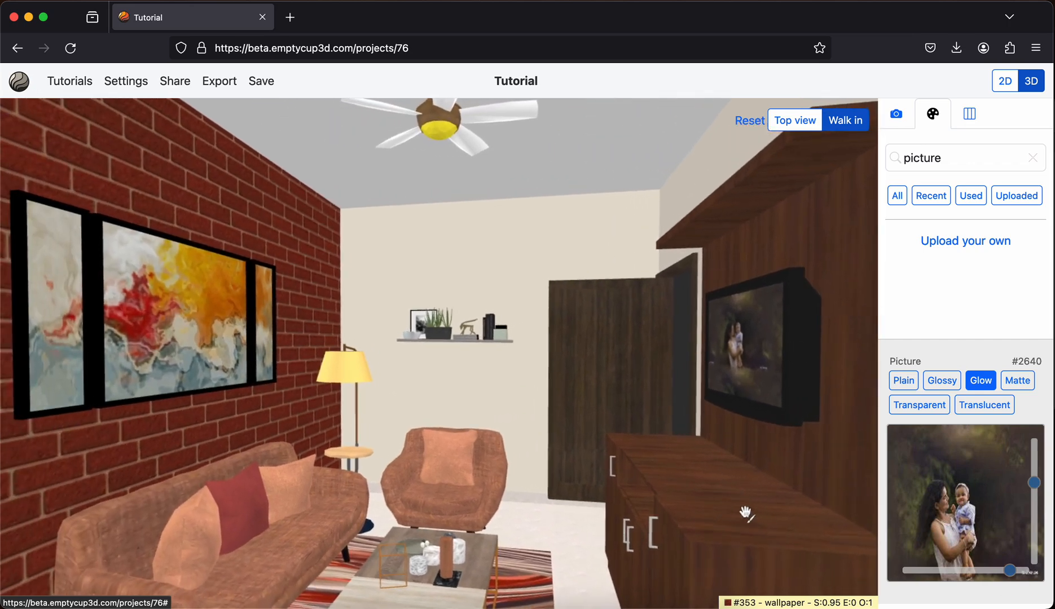
left_click_drag(745, 511, 762, 532)
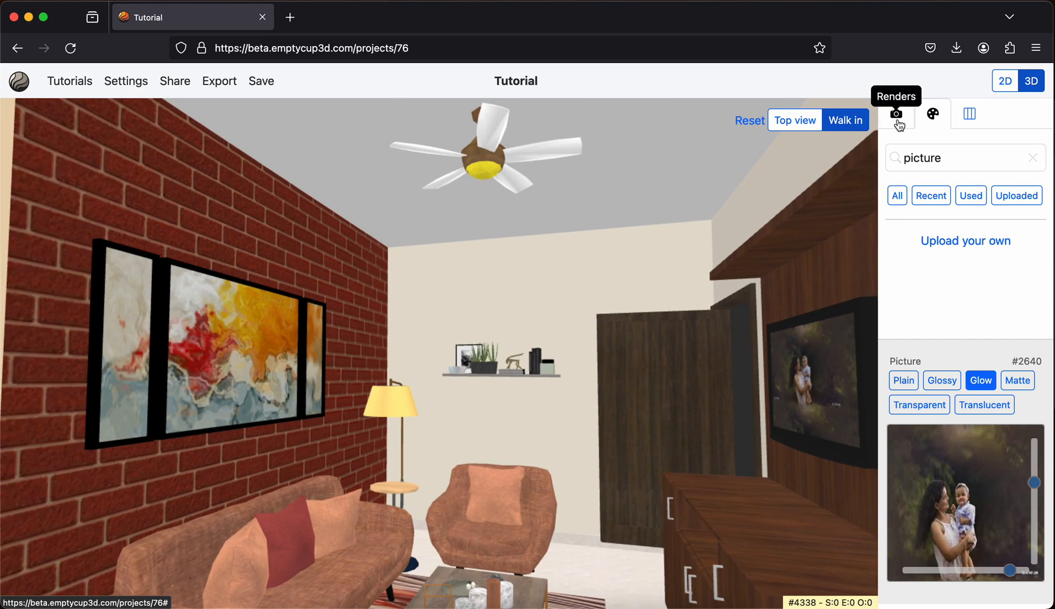
left_click(897, 196)
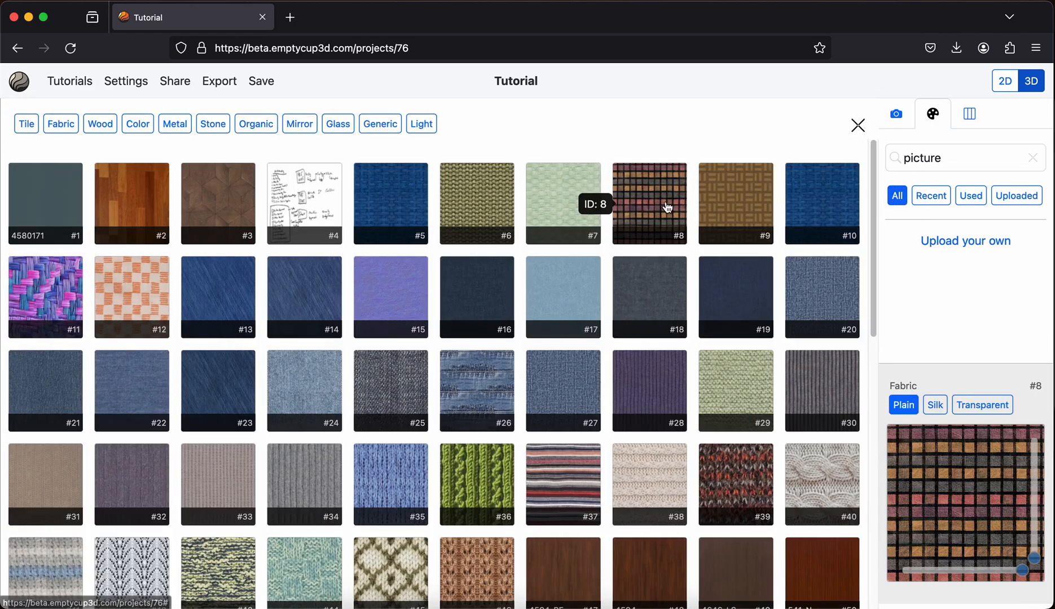
left_click(421, 124)
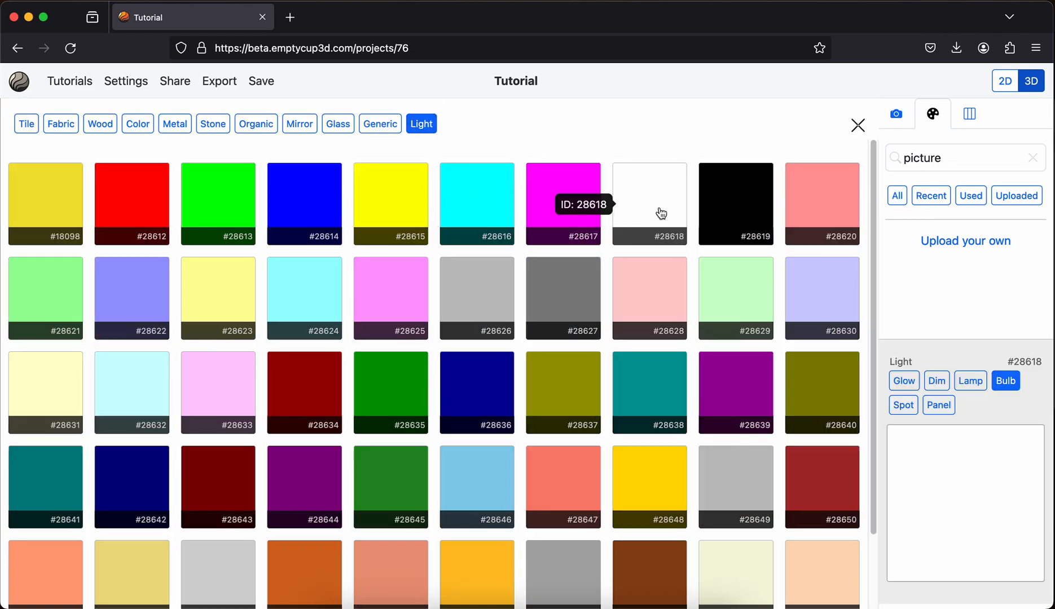
left_click(635, 223)
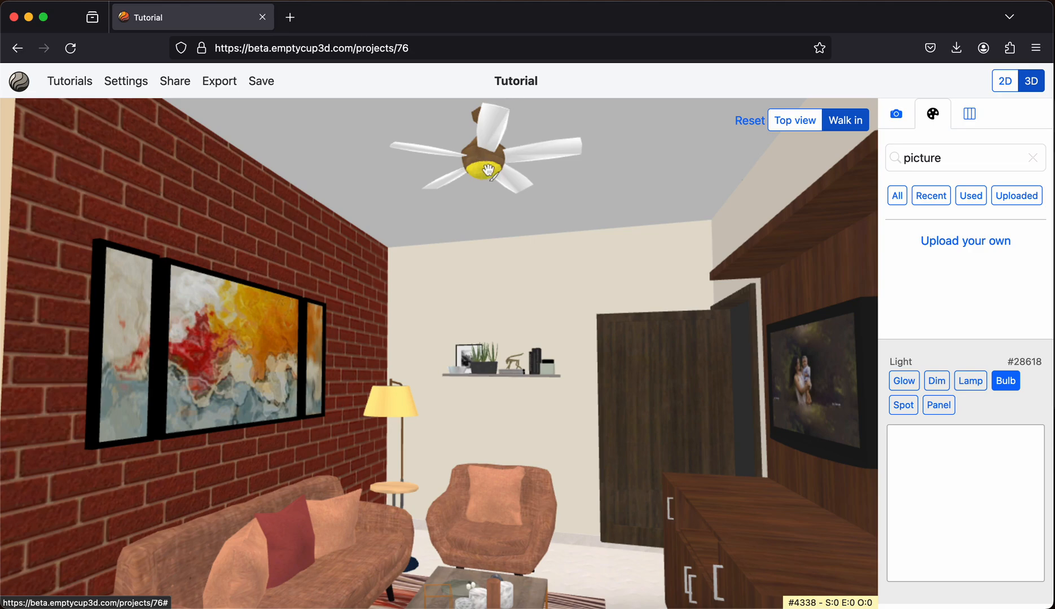
left_click_drag(505, 265, 523, 242)
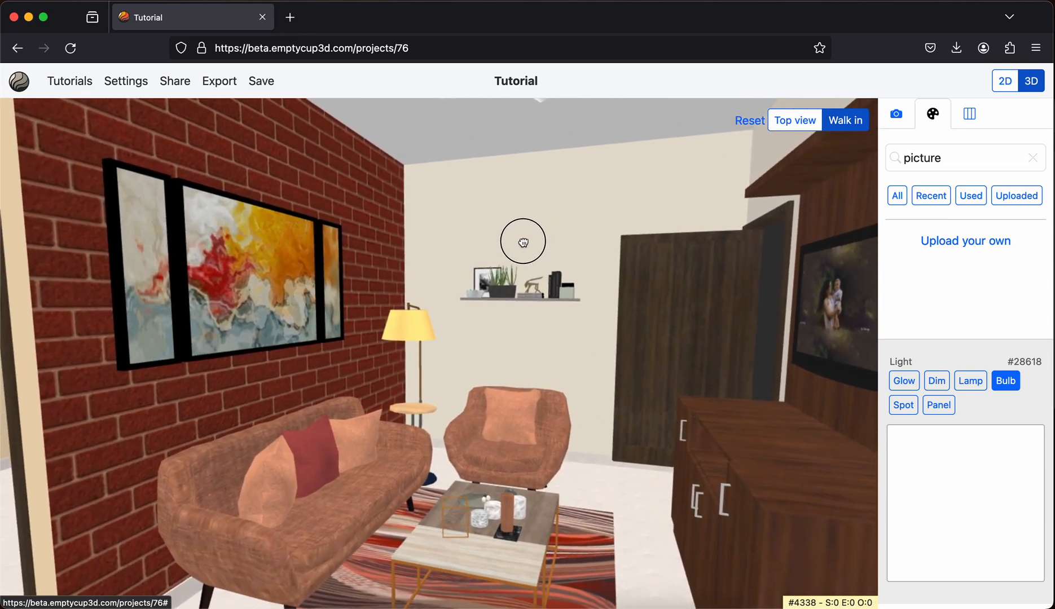
mouse_move(523, 242)
left_mouse_down()
mouse_move(502, 169)
mouse_move(509, 228)
left_mouse_up()
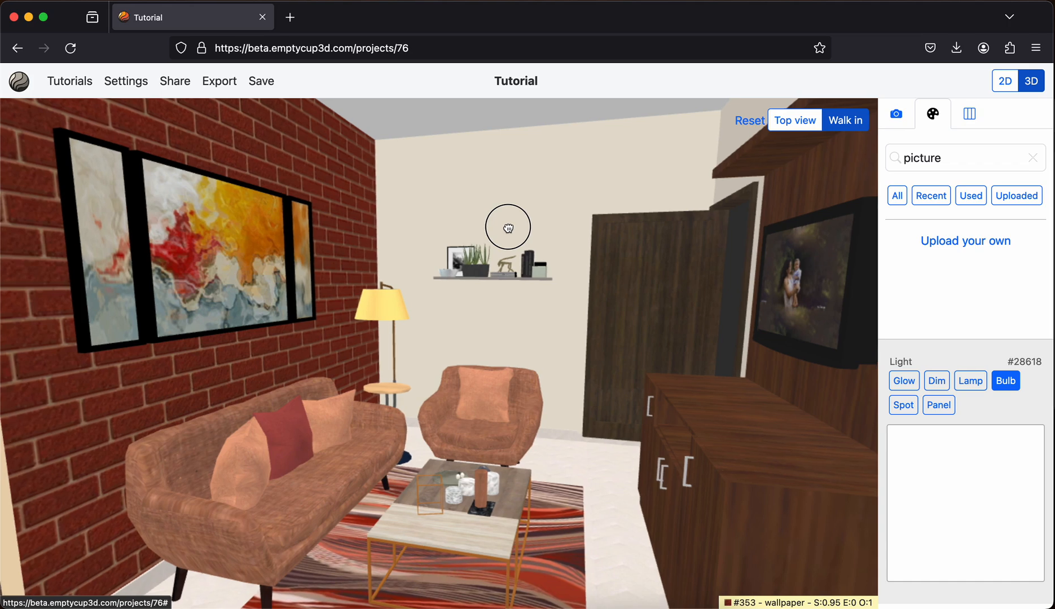
left_click_drag(508, 228, 509, 228)
left_click_drag(522, 241, 646, 236)
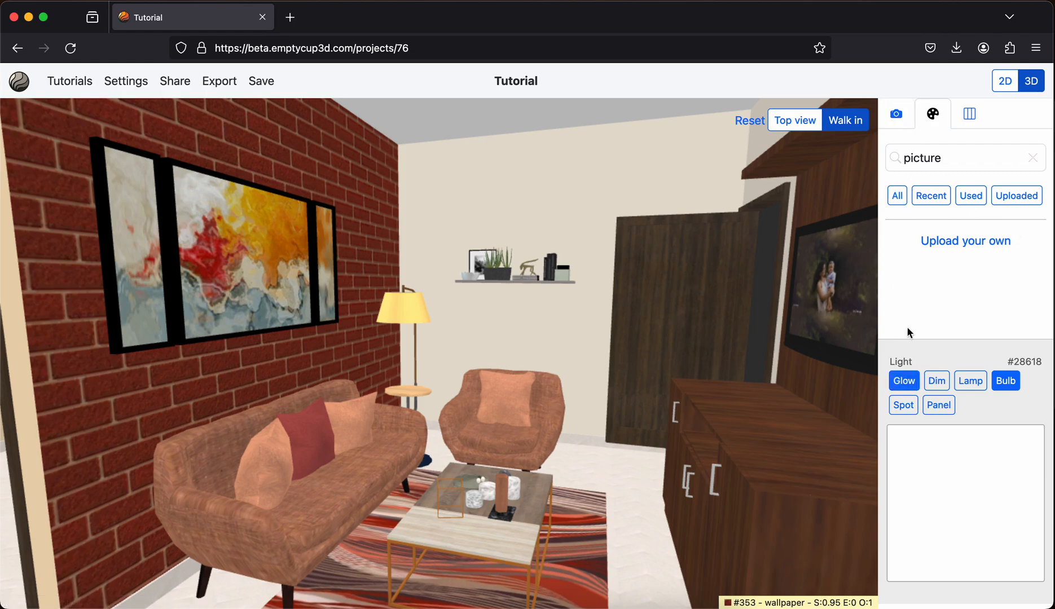
left_click(897, 195)
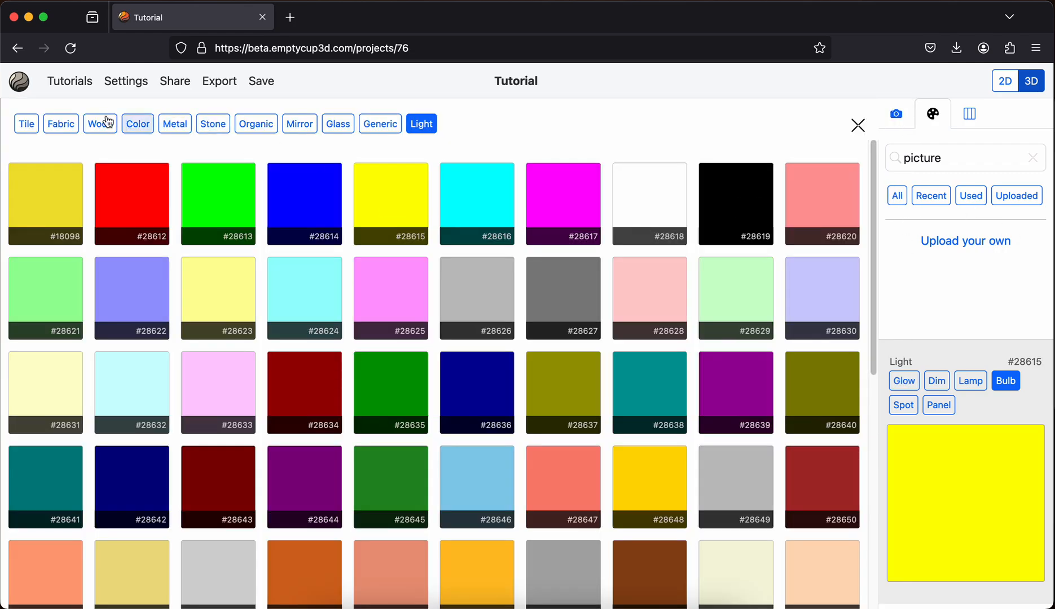
left_click(61, 123)
left_click(822, 204)
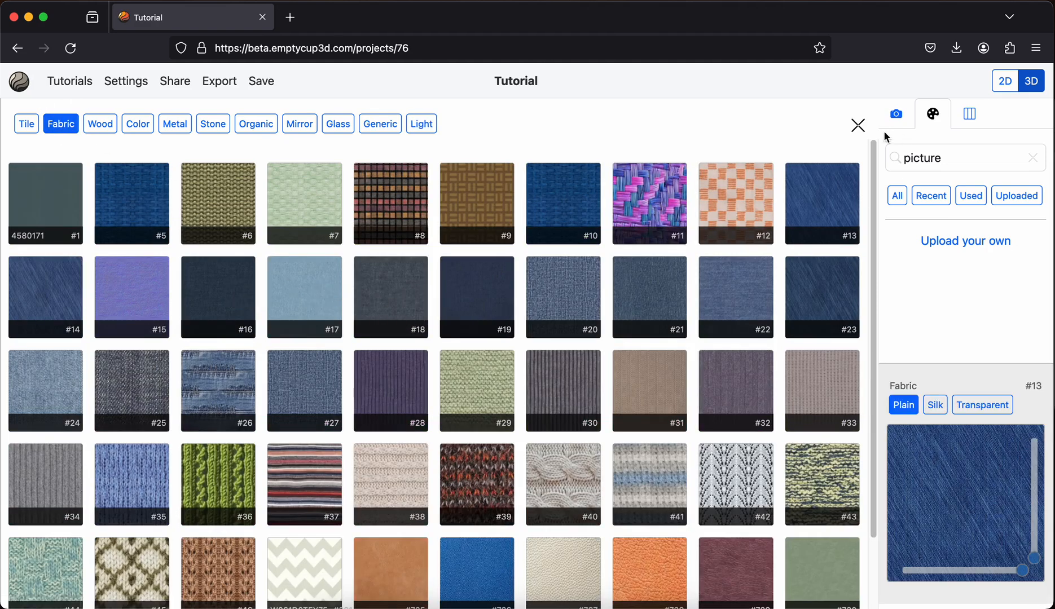
left_click(858, 125)
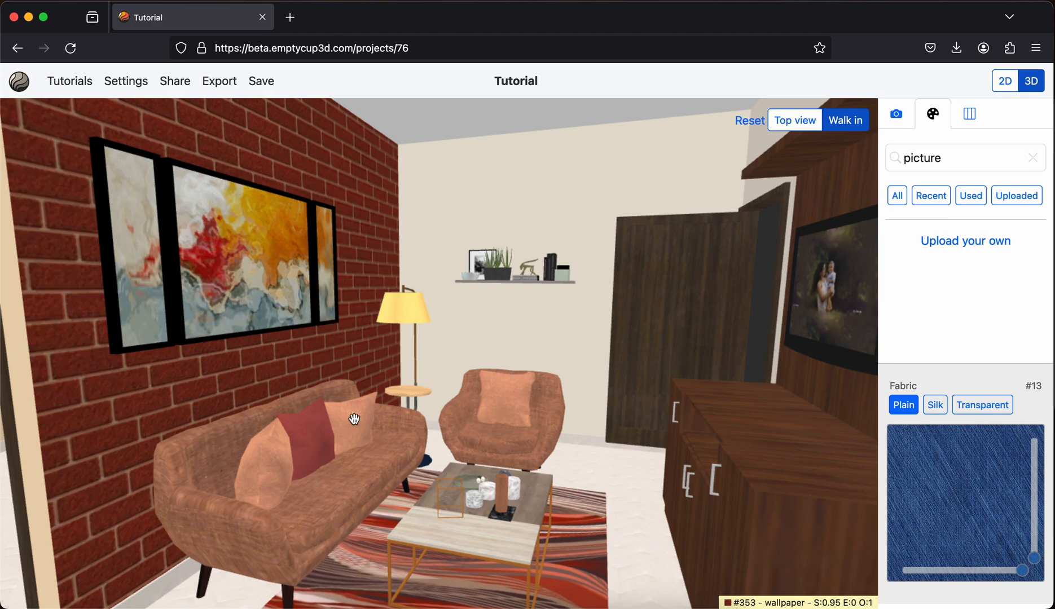
- Pick up the red plain fabric #752 from the sofa's middle cushion, try it on the sofa's seat and undo it
key("Escape")
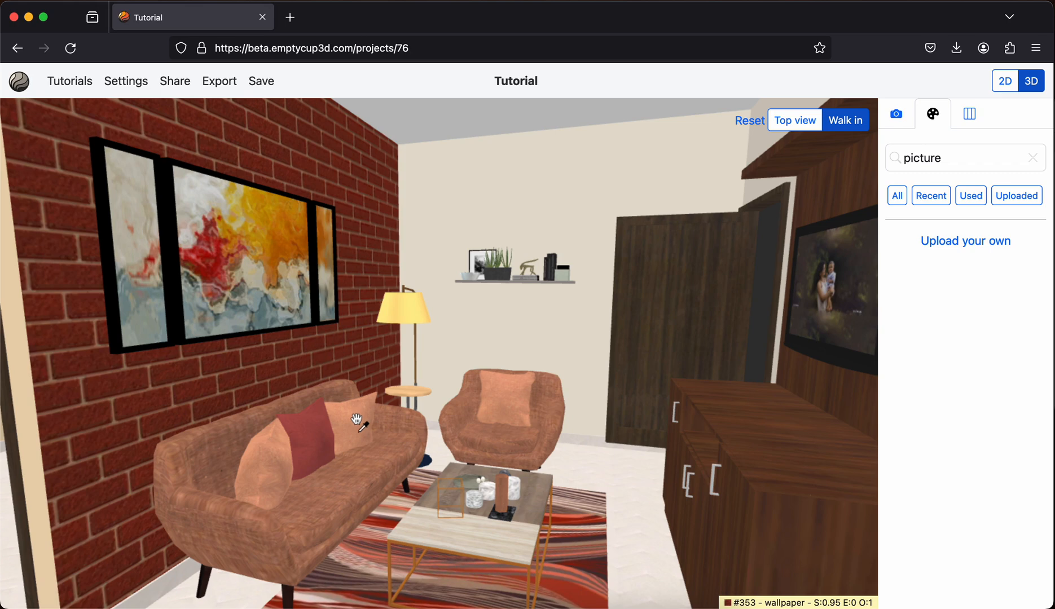
left_click(310, 431)
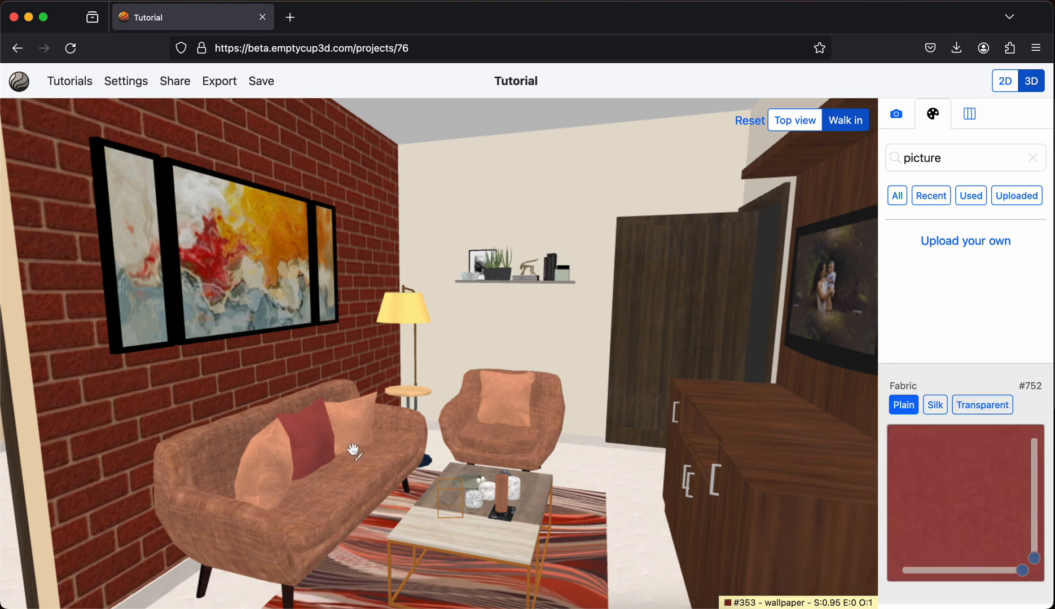
left_click(394, 452)
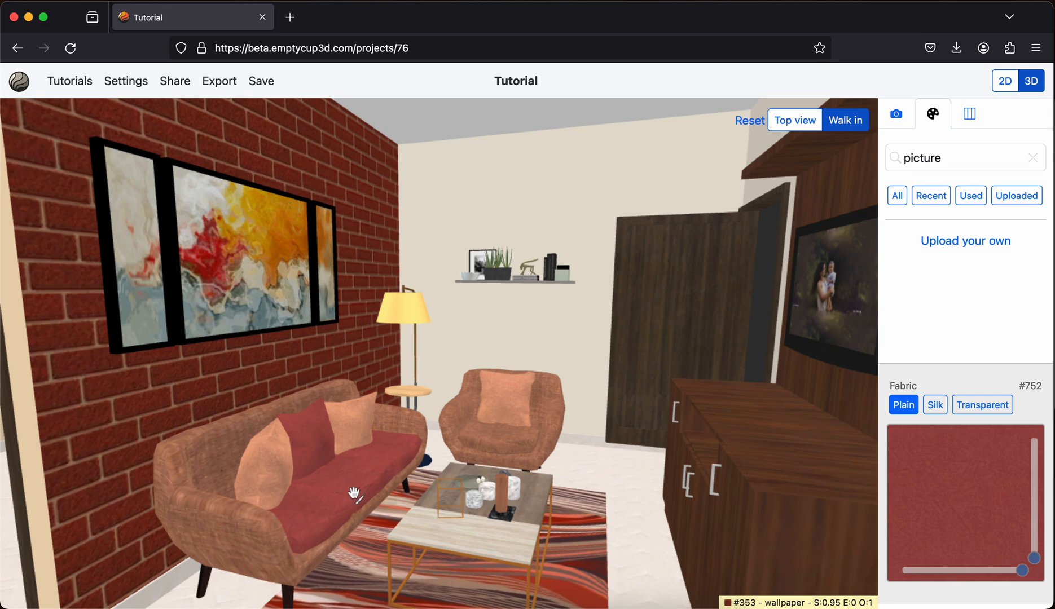
key("ctrl+z")
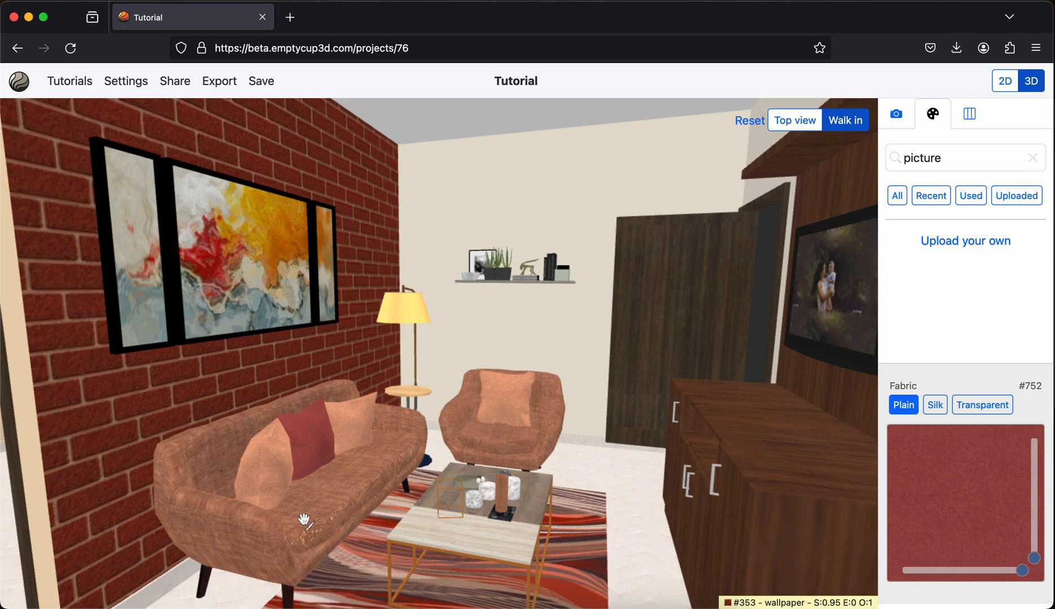
- Apply the red plain fabric #752 to the sofa's frame and seat and to the armchair's cushion and seat
left_click(309, 515)
left_click(252, 525)
left_click(513, 410)
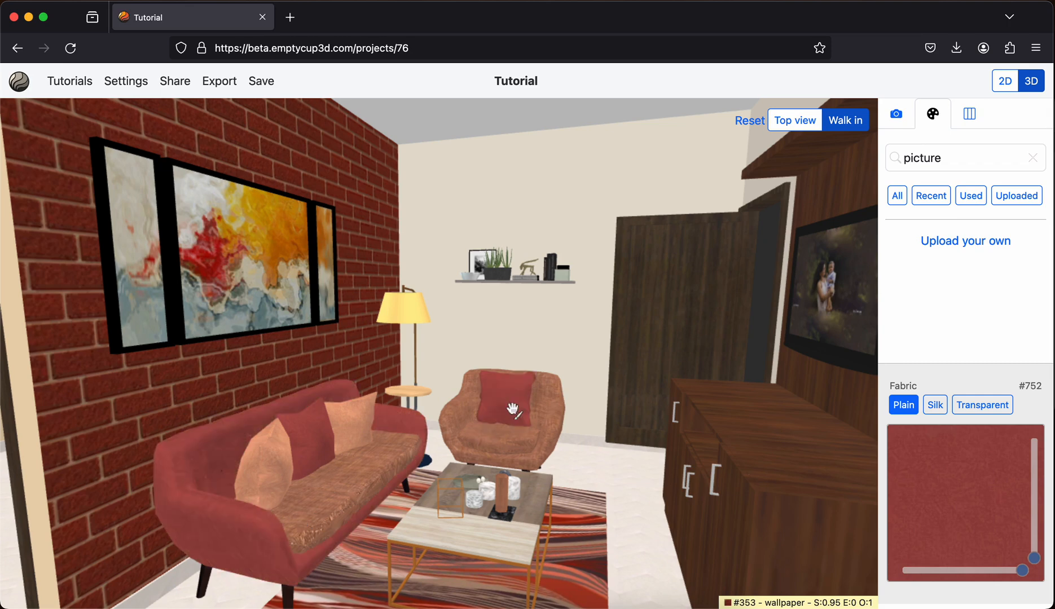
left_click(506, 430)
left_click(362, 470)
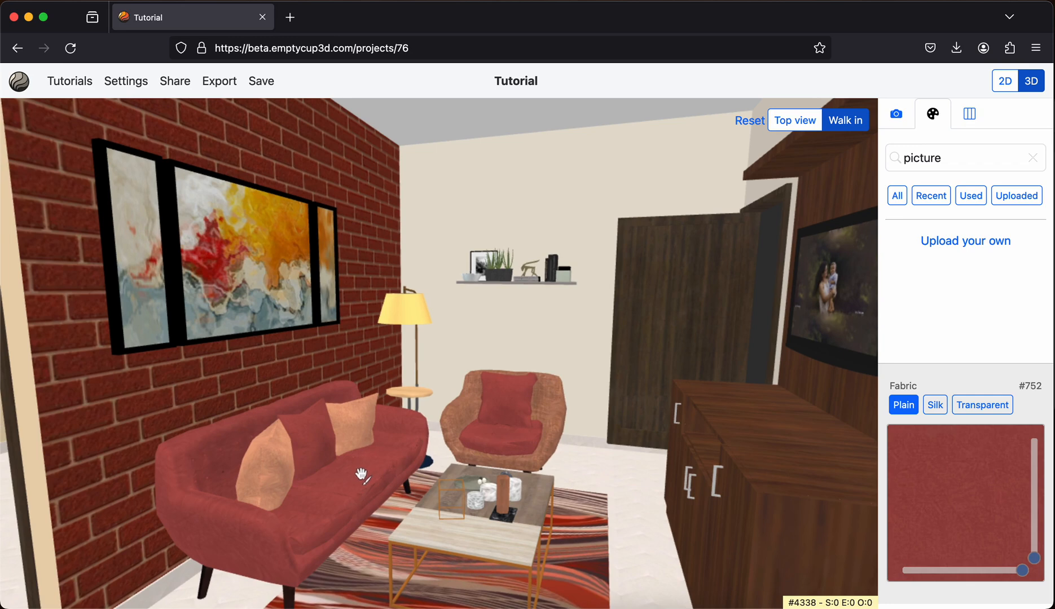
- Undo the red fabric changes on the sofa and the armchair
key("super+z")
key("super+z")
key("super+z")
key("super+z")
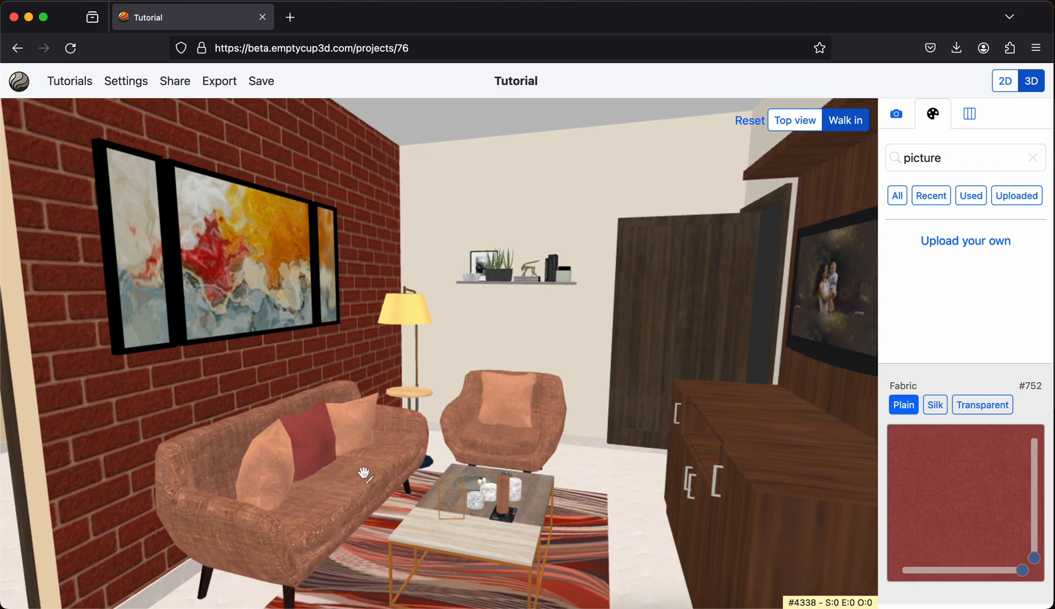
- Choose the dark brown wood material #47 with the TV unit in view
key("Left")
key("Up")
key("Right")
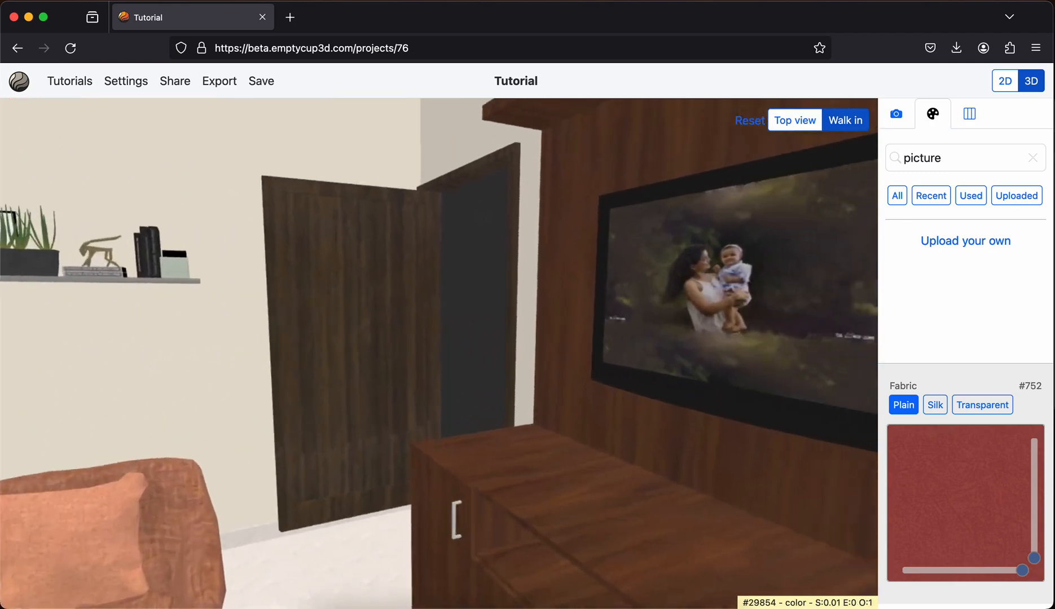
key("Right")
key("Down")
mouse_move(495, 431)
left_mouse_down()
mouse_move(506, 424)
mouse_move(515, 435)
left_mouse_up()
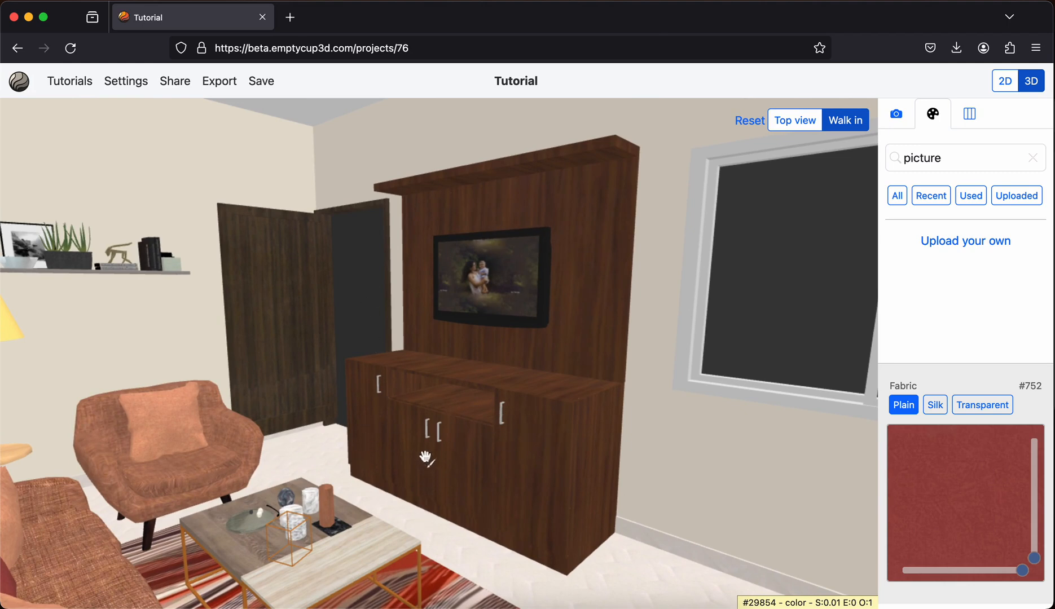
left_click(897, 196)
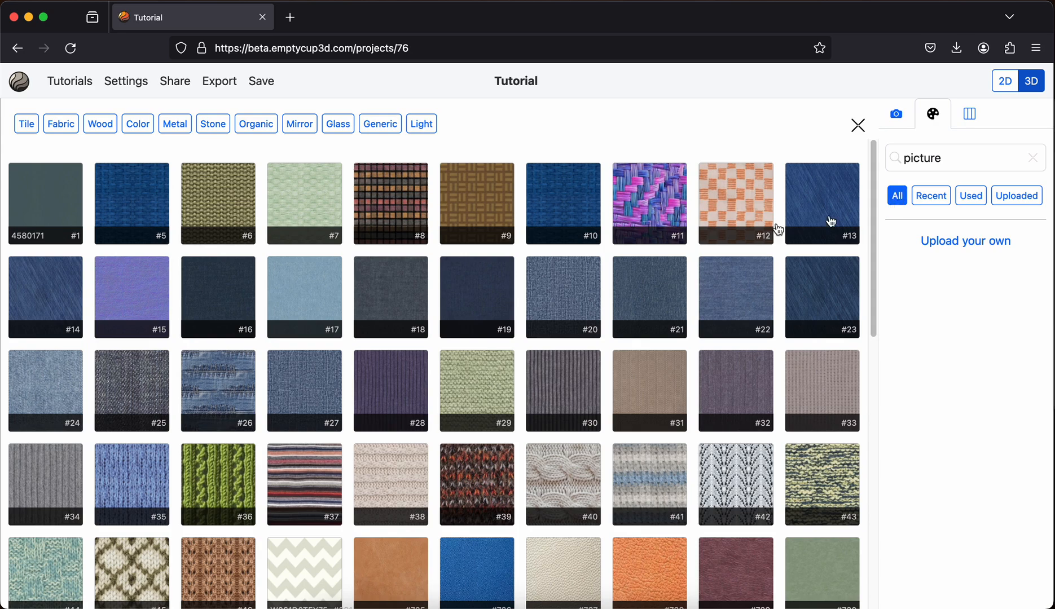
left_click(101, 125)
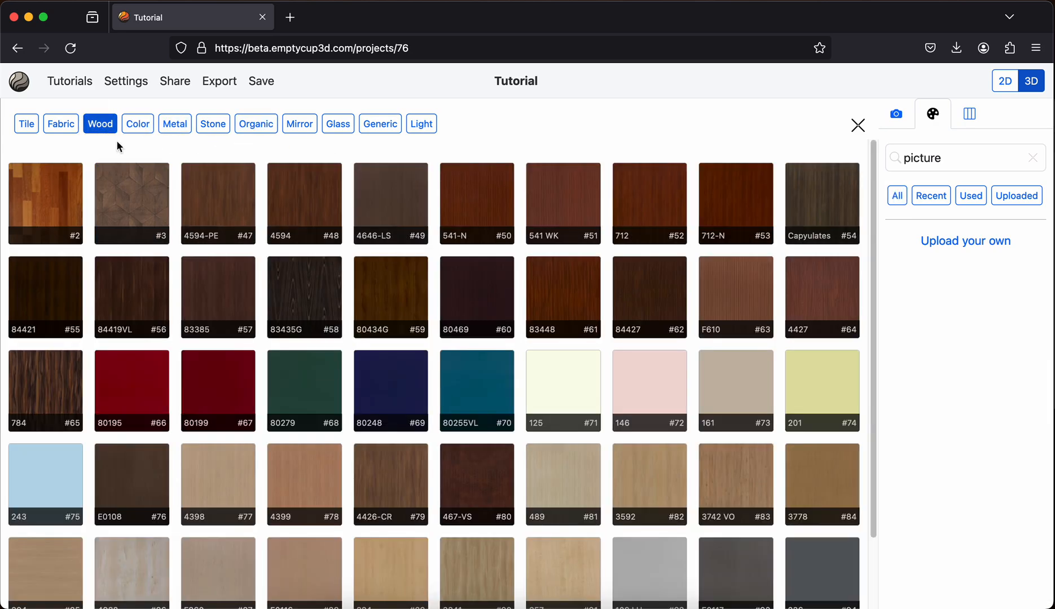
left_click(307, 294)
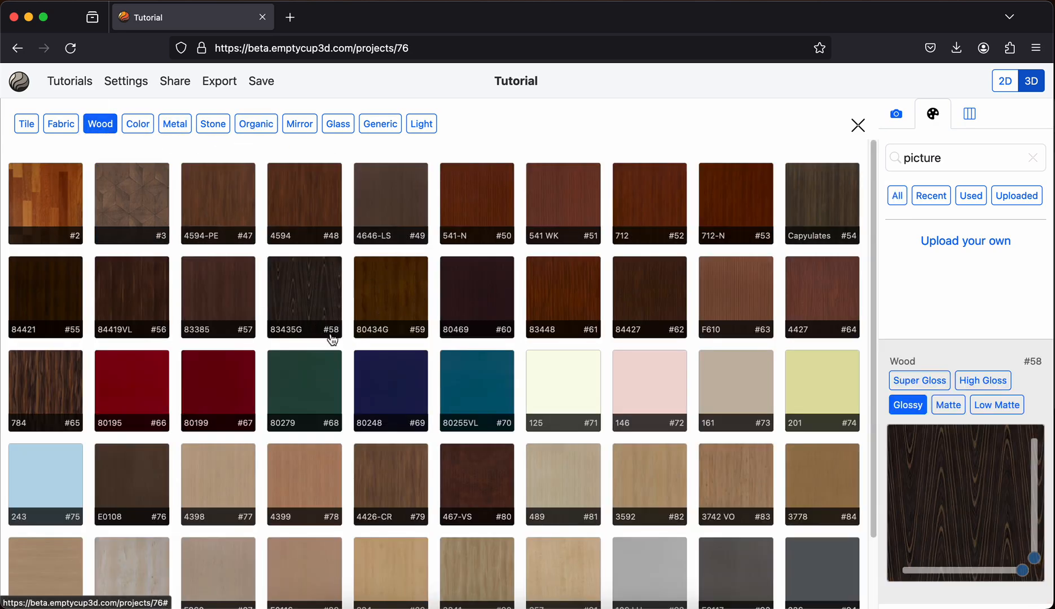
left_click(669, 200)
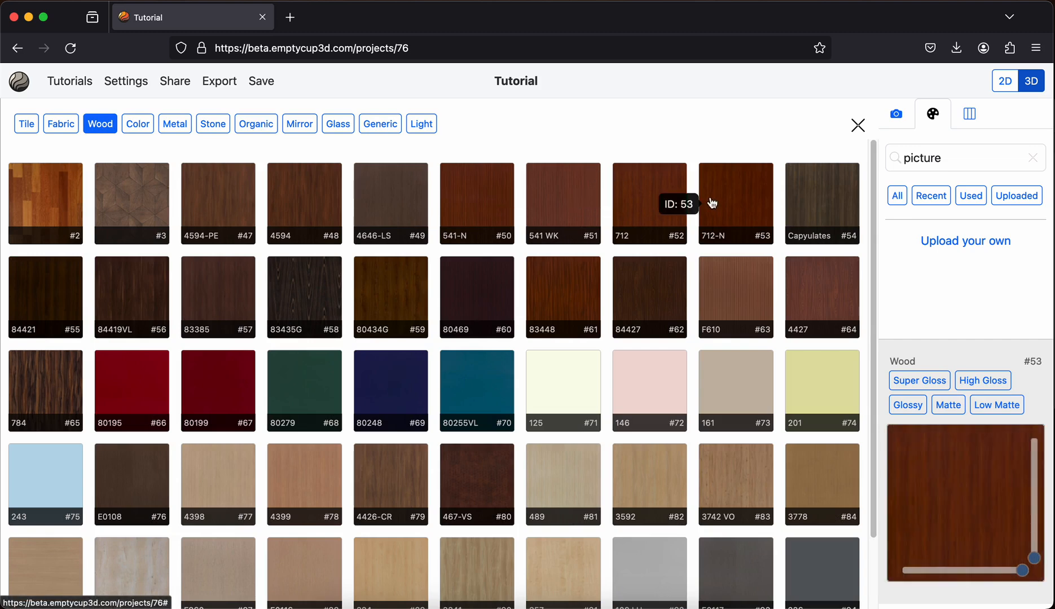
left_click(221, 204)
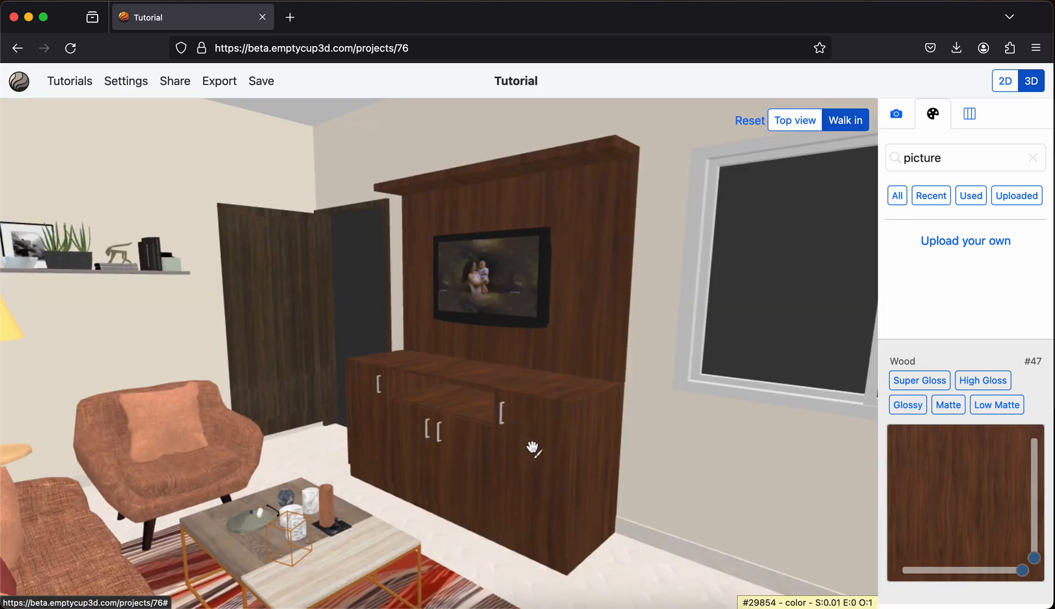
- Apply the light wood #89 with the Super Gloss finish to the TV unit's doors, back panel and carcass
left_click(898, 195)
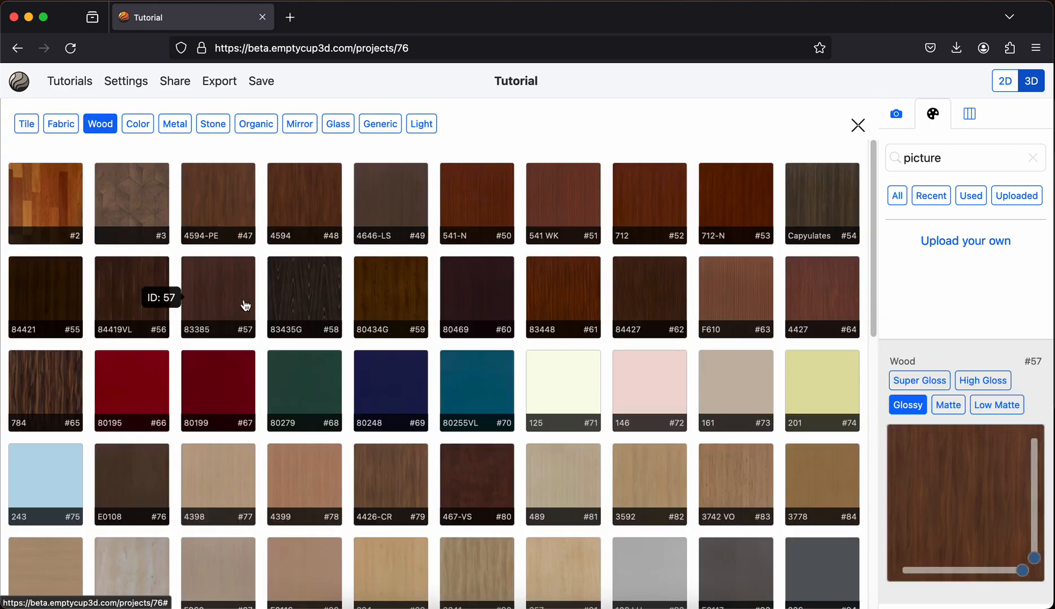
scroll(418, 395, "down", 2)
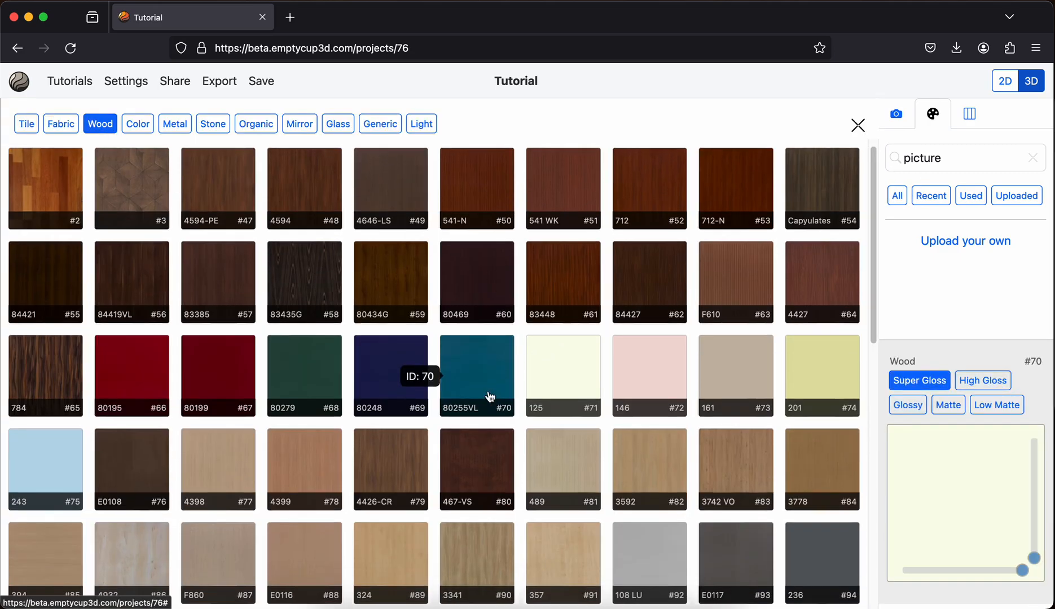
left_click(395, 556)
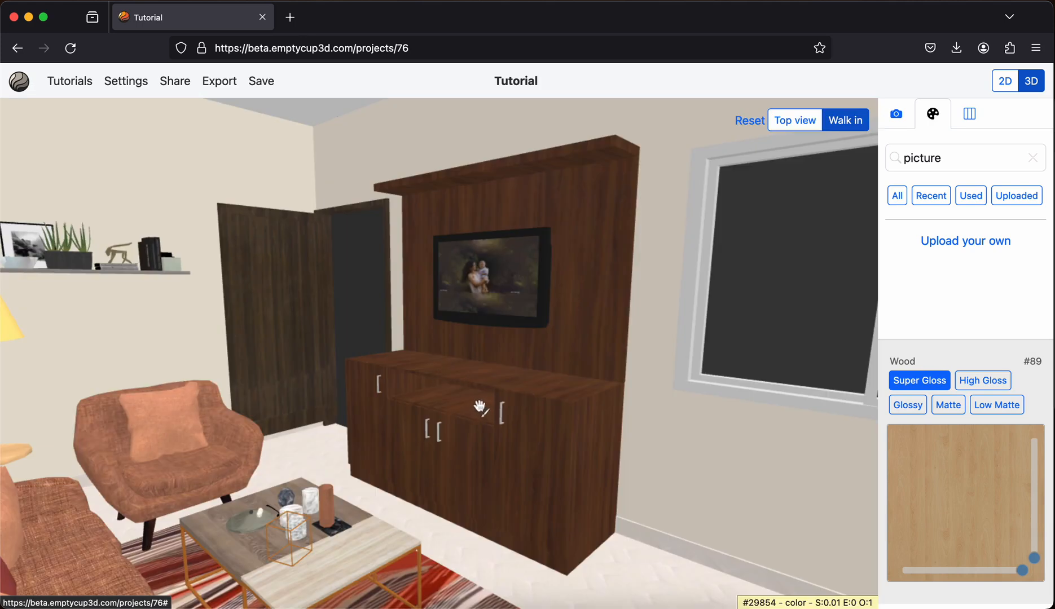
left_click(518, 420)
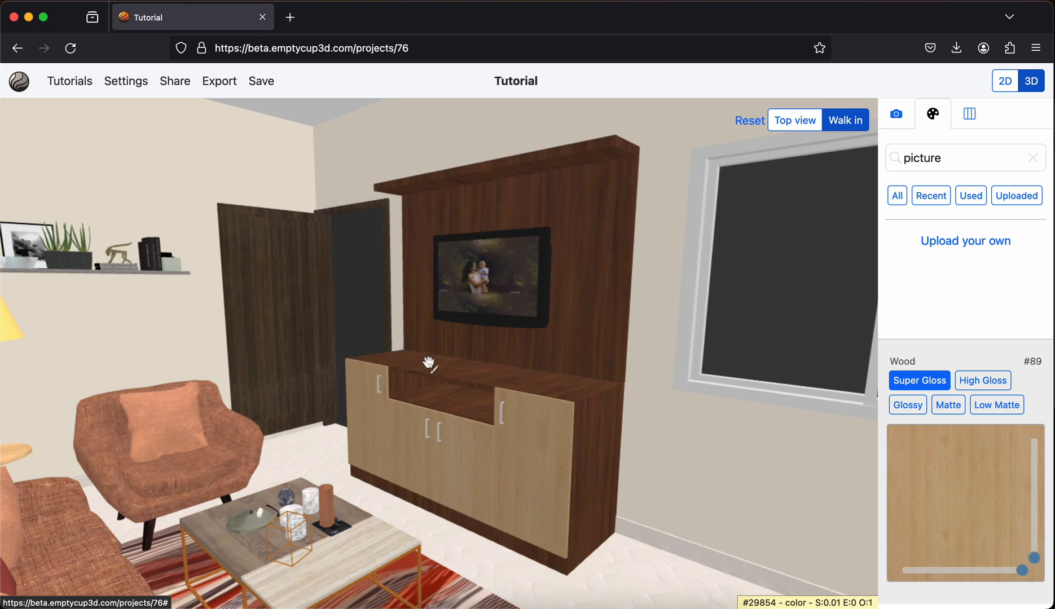
left_click(569, 322)
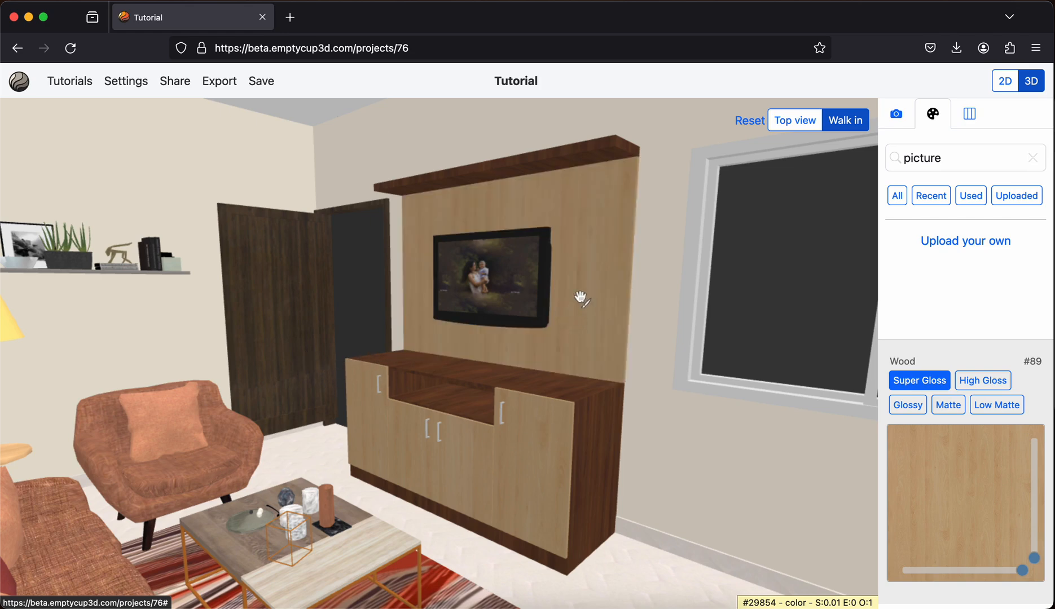
left_click(543, 160)
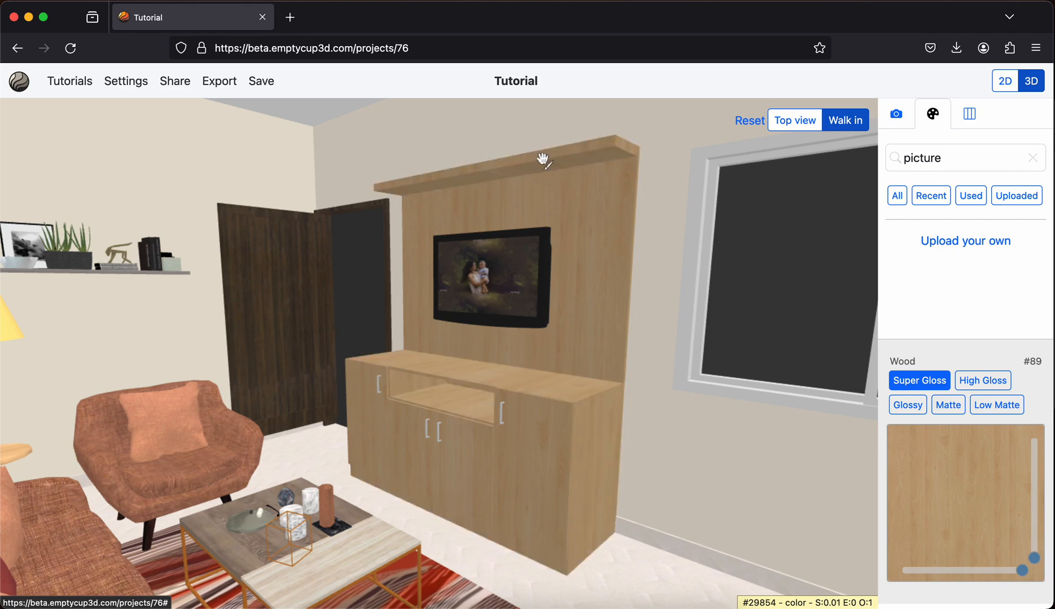
- Apply the dark brown wood #47 to the TV unit's back panel and cabinet doors
mouse_move(463, 343)
left_mouse_down()
mouse_move(448, 318)
mouse_move(468, 332)
left_mouse_up()
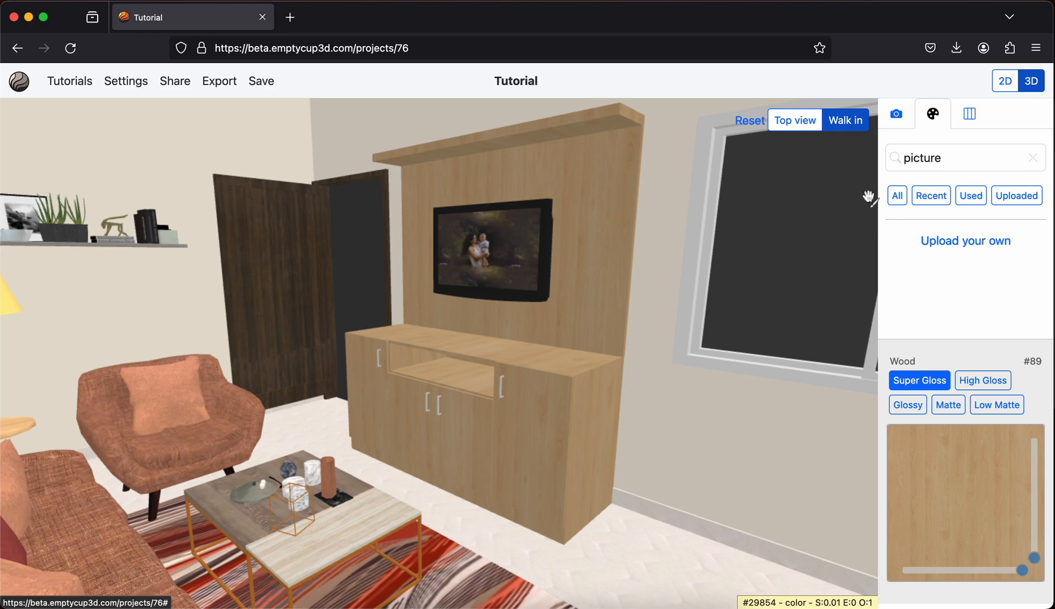
left_click(898, 196)
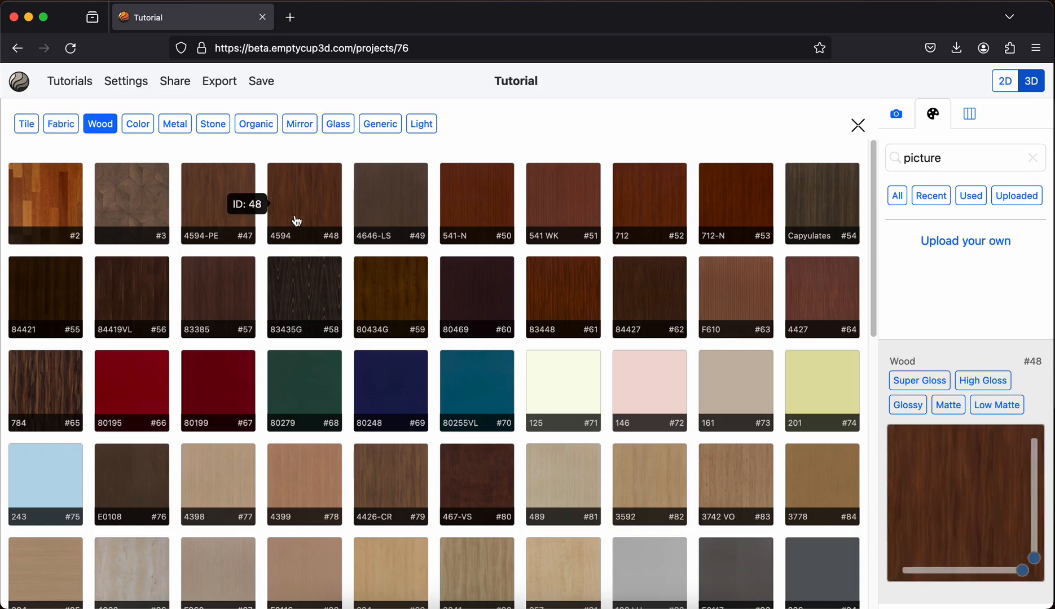
left_click(219, 219)
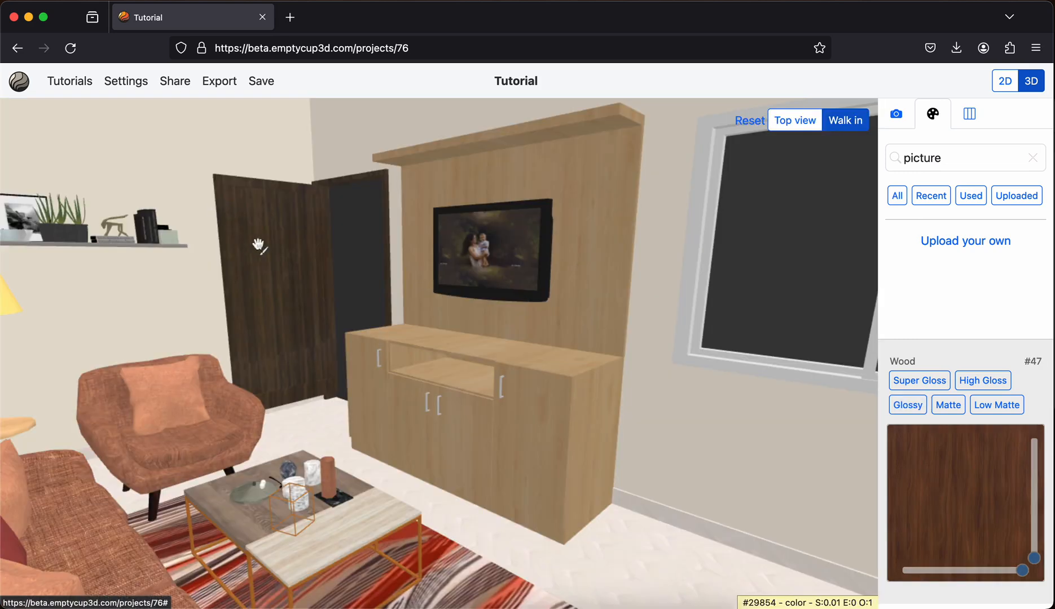
left_click(506, 319)
left_click(468, 419)
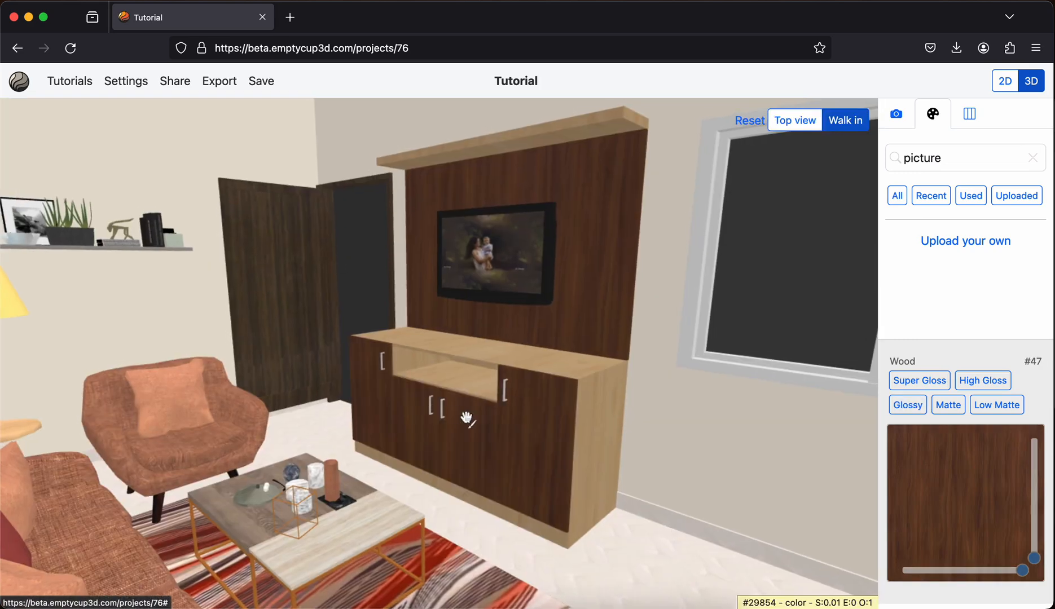
- Apply the dark brown wood #47 to the TV unit's carcass, including its top and cornice
left_click(453, 347)
left_click_drag(536, 234, 509, 226)
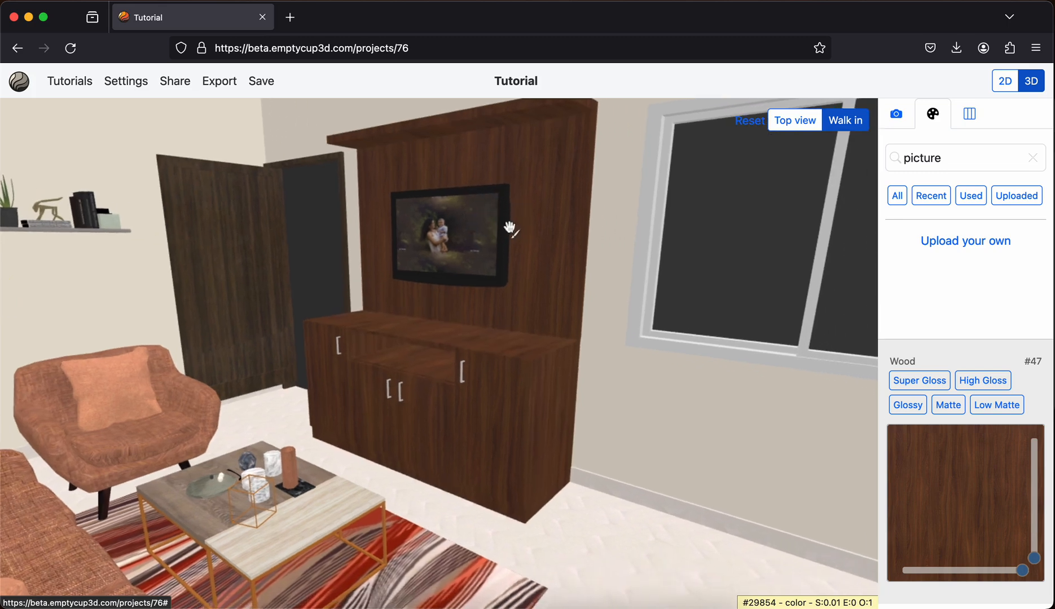
- Choose the white color material #2376 from the full library and give it the Glossy finish
left_click(897, 198)
left_click(897, 200)
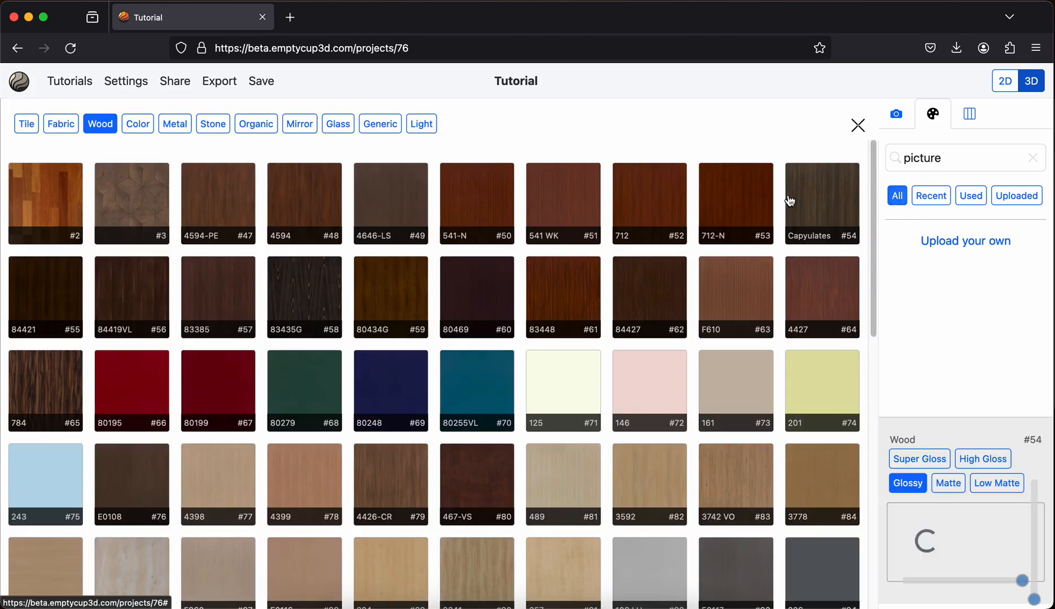
left_click(141, 125)
left_click(403, 212)
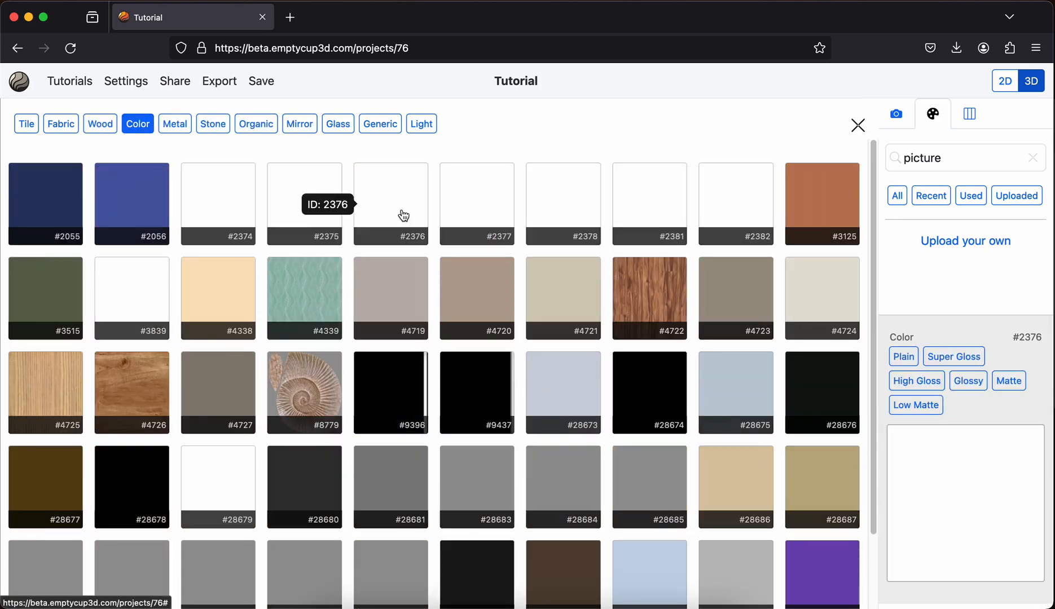
left_click(403, 212)
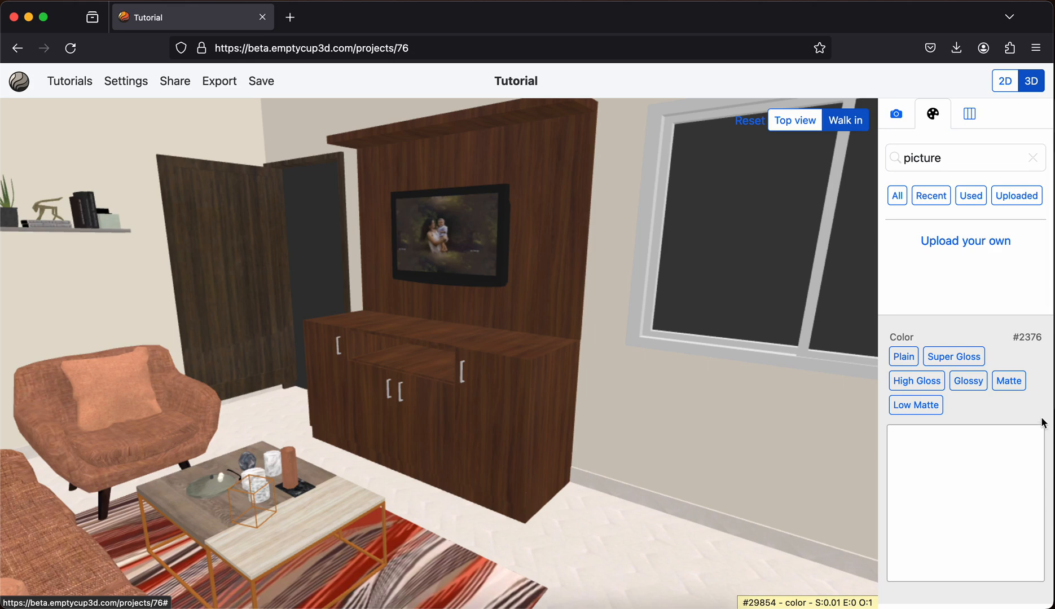
left_click(966, 382)
- Apply the glossy white #2376 to all four of the TV unit's cabinet doors
left_click_drag(456, 418, 474, 430)
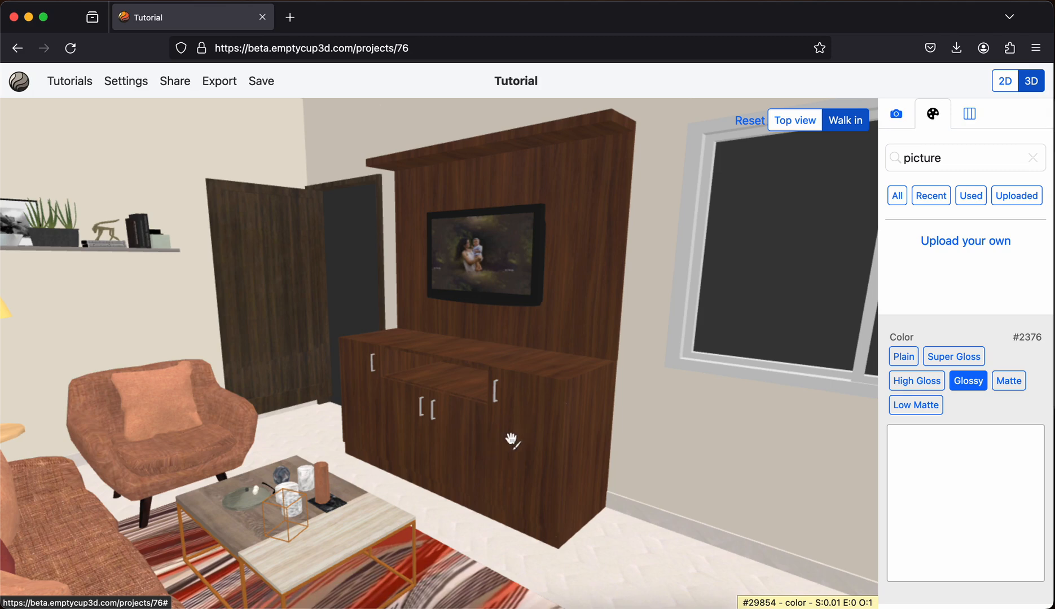
left_click(526, 438)
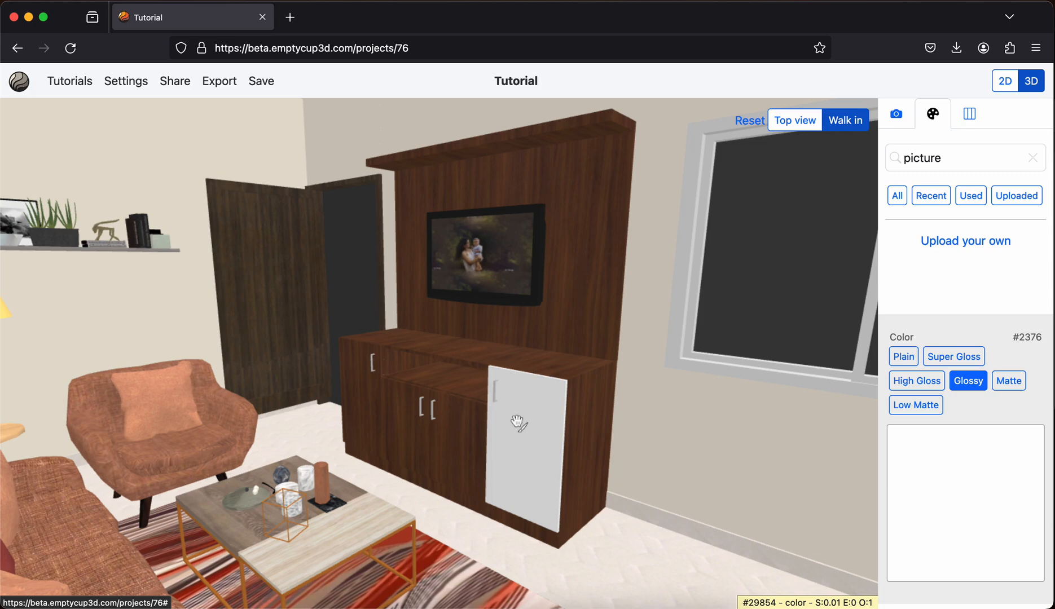
left_click(365, 412)
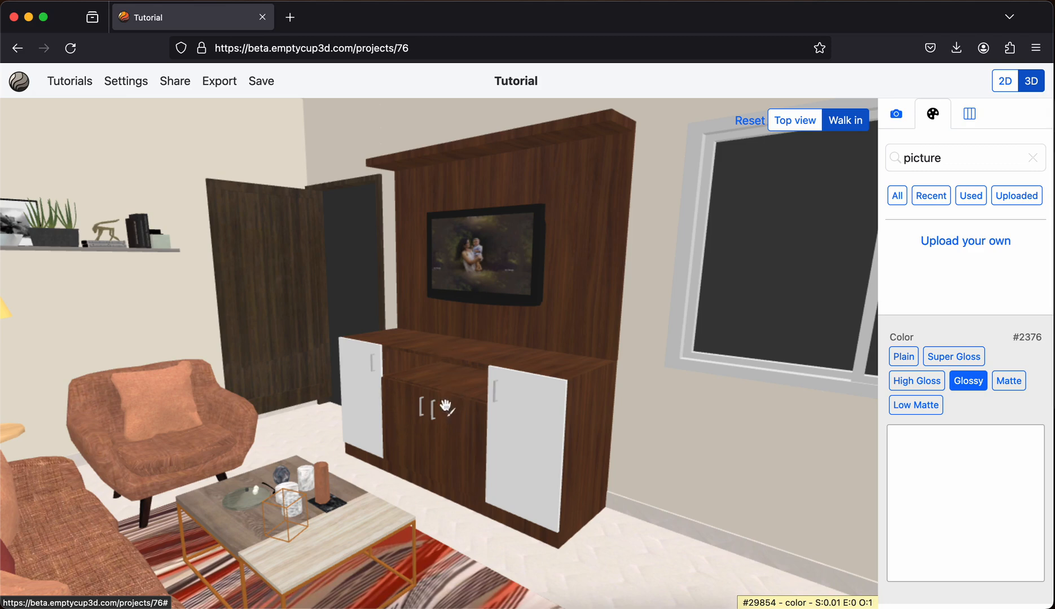
left_click(409, 422)
left_click(456, 434)
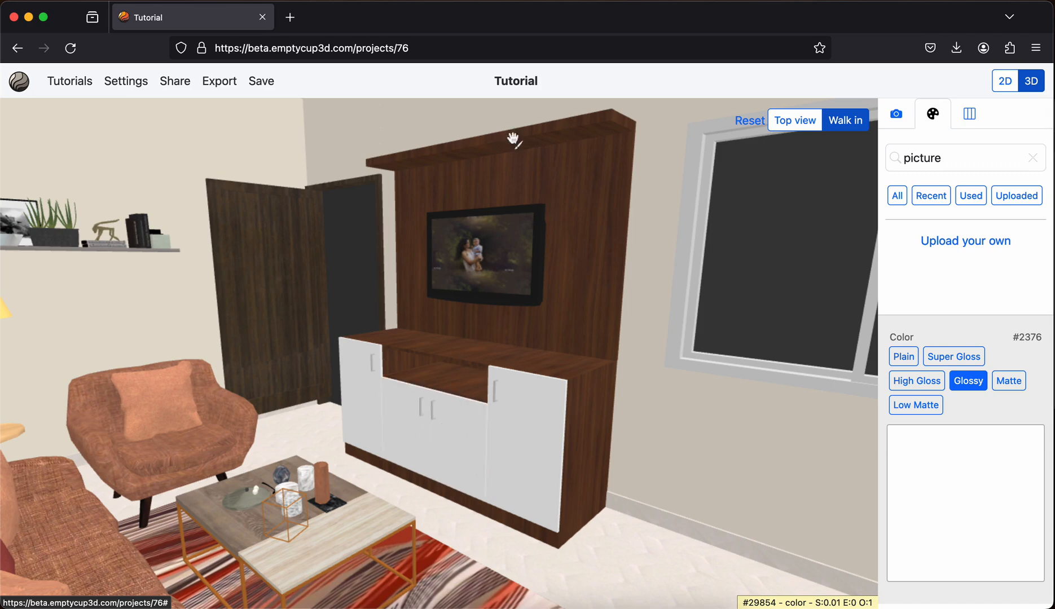
- Try the glossy white #2376 on the TV unit's carcass and on its back panel, undoing each trial
left_click(508, 141)
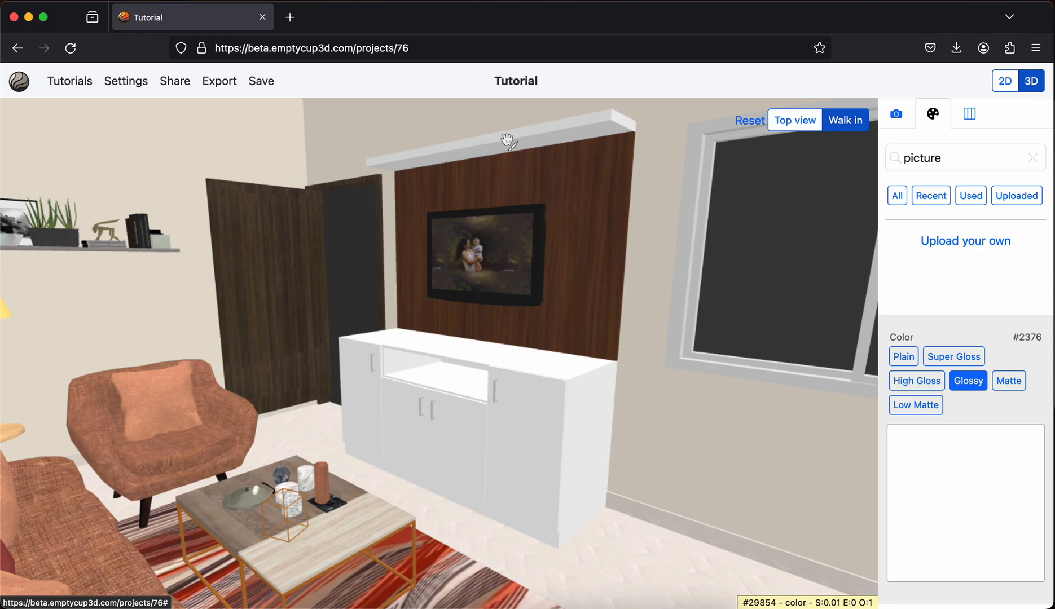
key("ctrl+z")
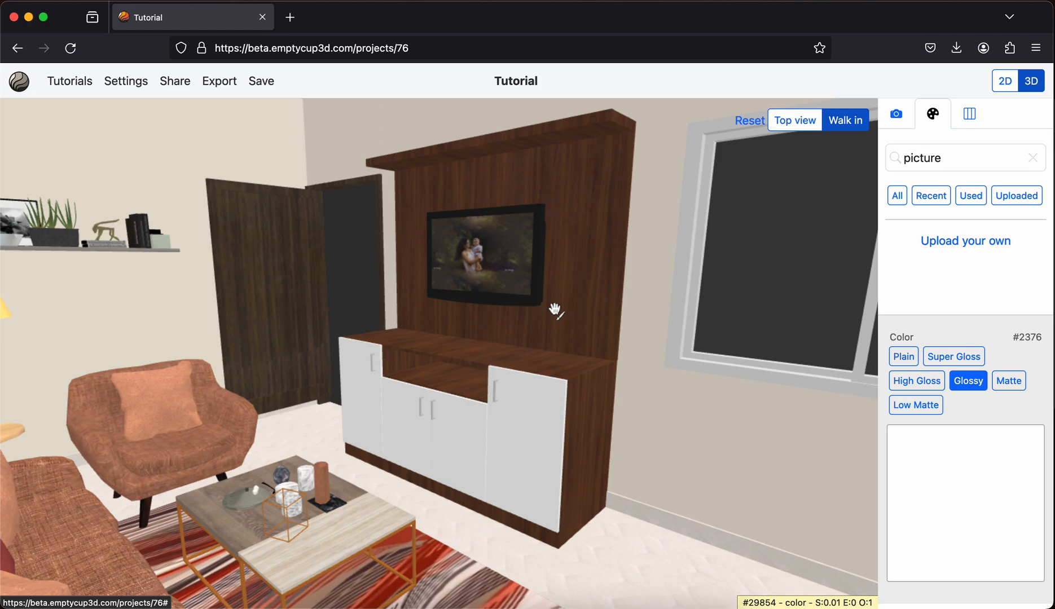
left_click(583, 249)
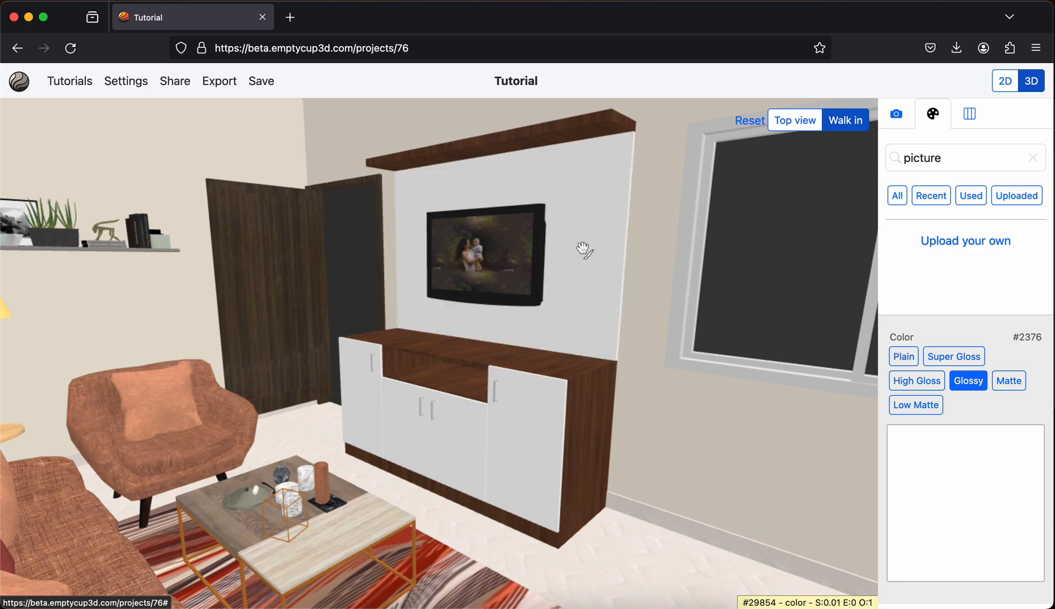
key("super+z")
- Try the glossy white #2376 on the TV unit's countertop and undo it
mouse_move(528, 381)
left_mouse_down()
mouse_move(589, 313)
mouse_move(559, 378)
mouse_move(606, 389)
mouse_move(608, 400)
mouse_move(555, 400)
left_mouse_up()
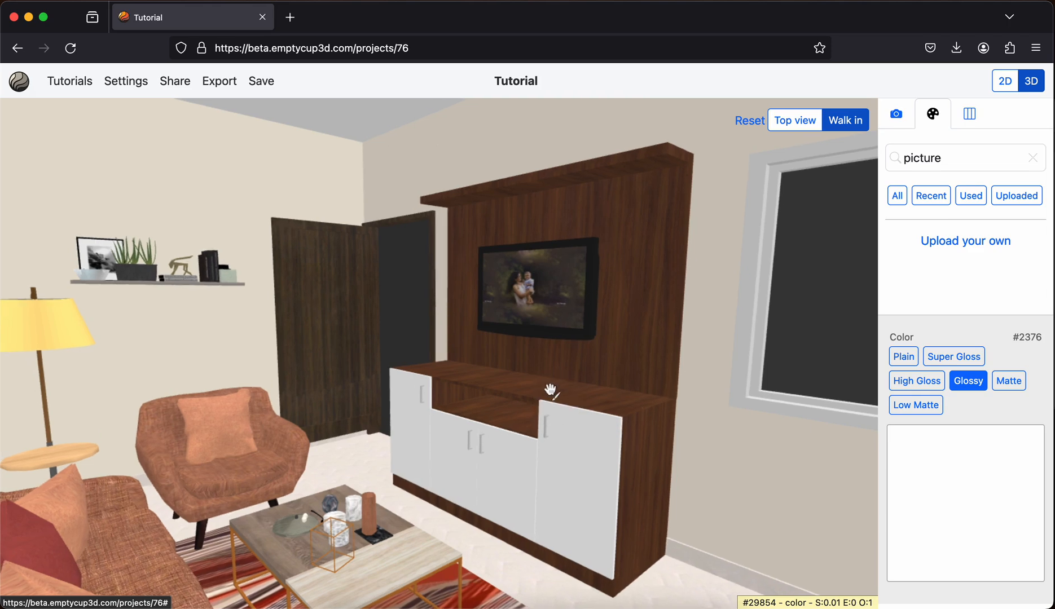
left_click(541, 392)
left_click(537, 393)
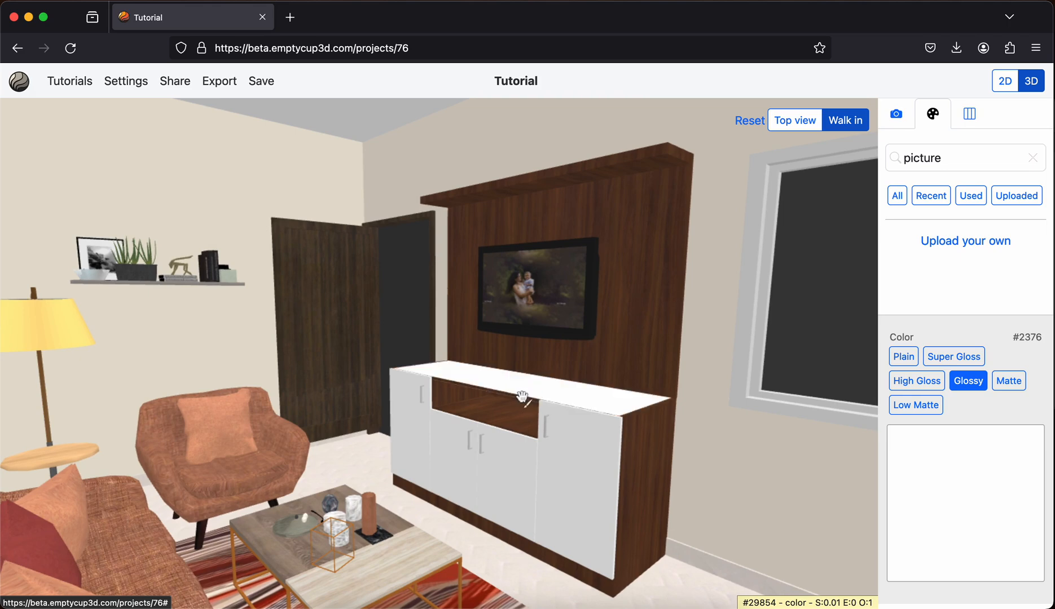
key("ctrl+z")
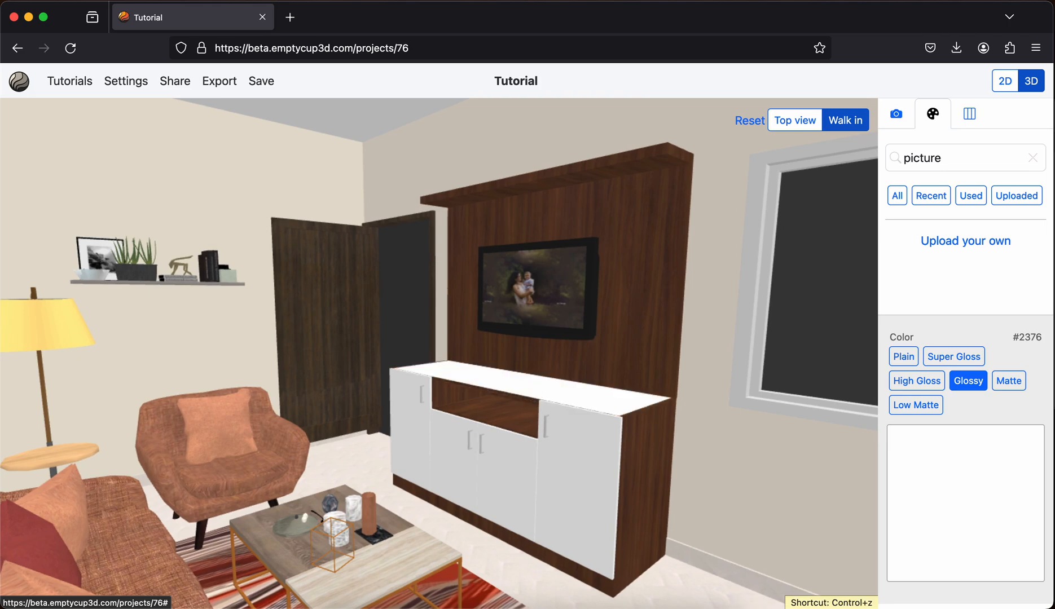
- Bring up the floor lamp shade's light material #29485 to examine its light type options
mouse_move(547, 423)
left_mouse_down()
mouse_move(474, 377)
mouse_move(492, 397)
mouse_move(339, 407)
mouse_move(386, 429)
mouse_move(254, 372)
mouse_move(396, 332)
mouse_move(354, 372)
mouse_move(345, 363)
left_mouse_up()
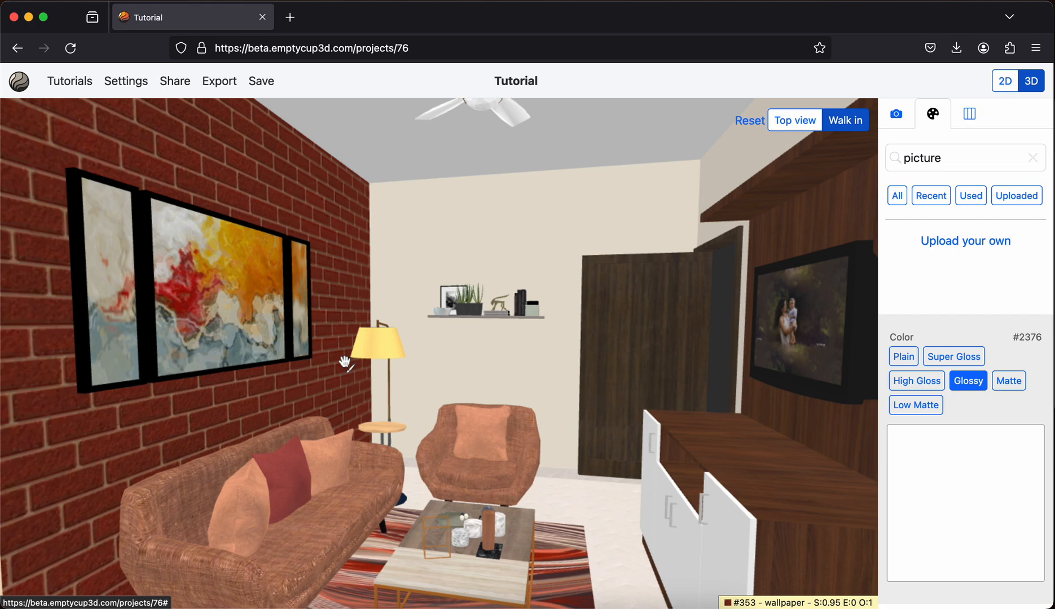
left_click(379, 347)
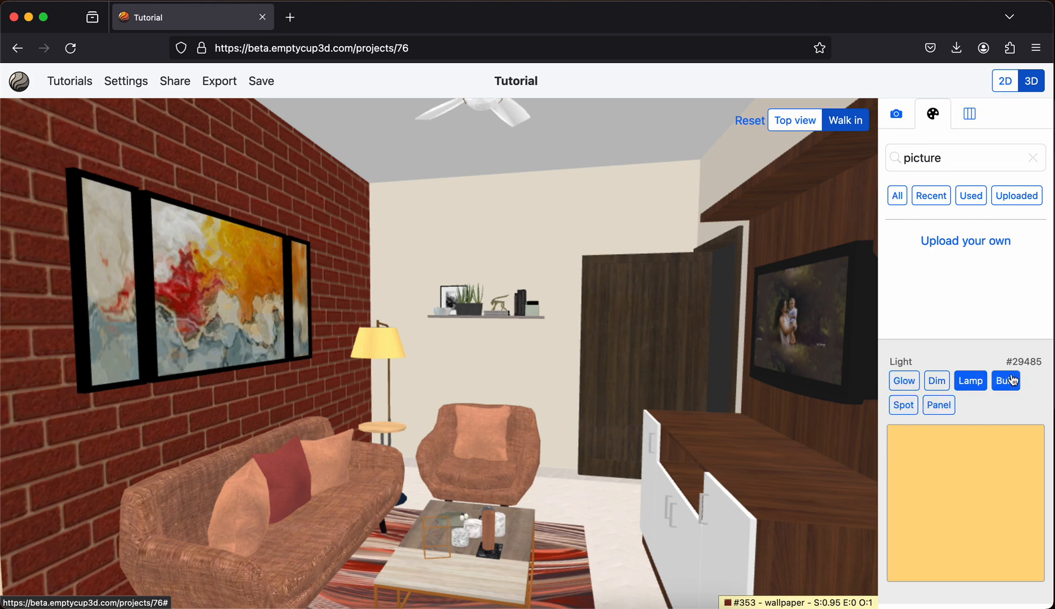
left_click_drag(671, 435, 673, 417)
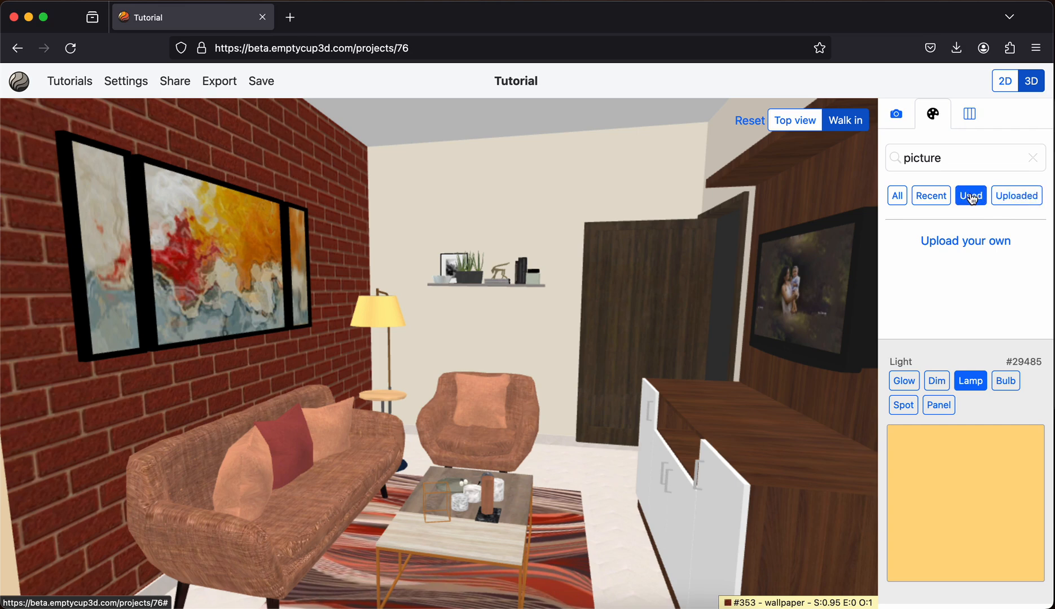
- Look through the recent and used material collections and return to the living room view
left_click(930, 204)
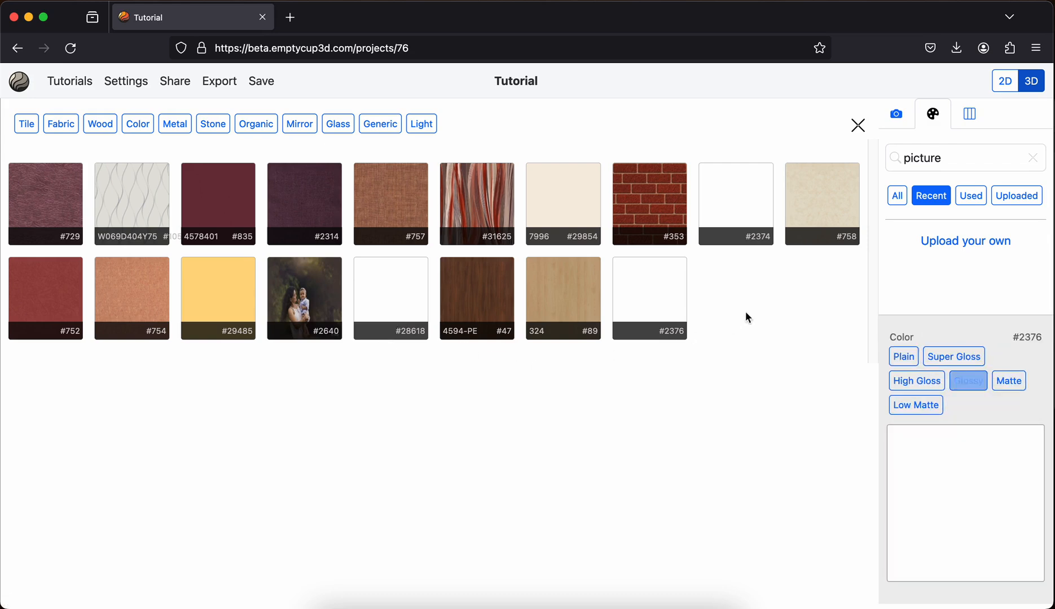
left_click(971, 197)
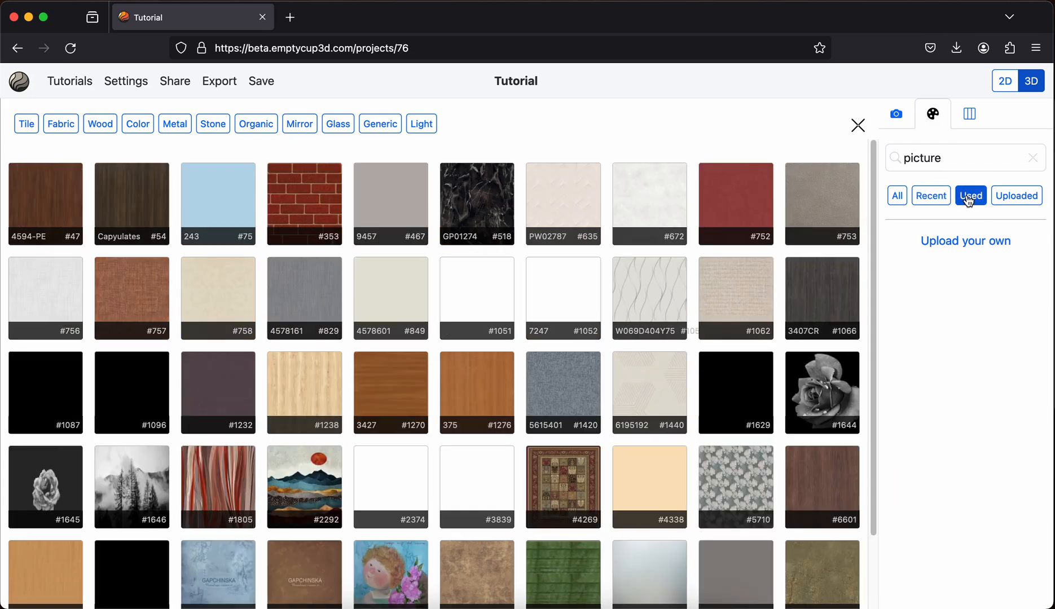
left_click(858, 131)
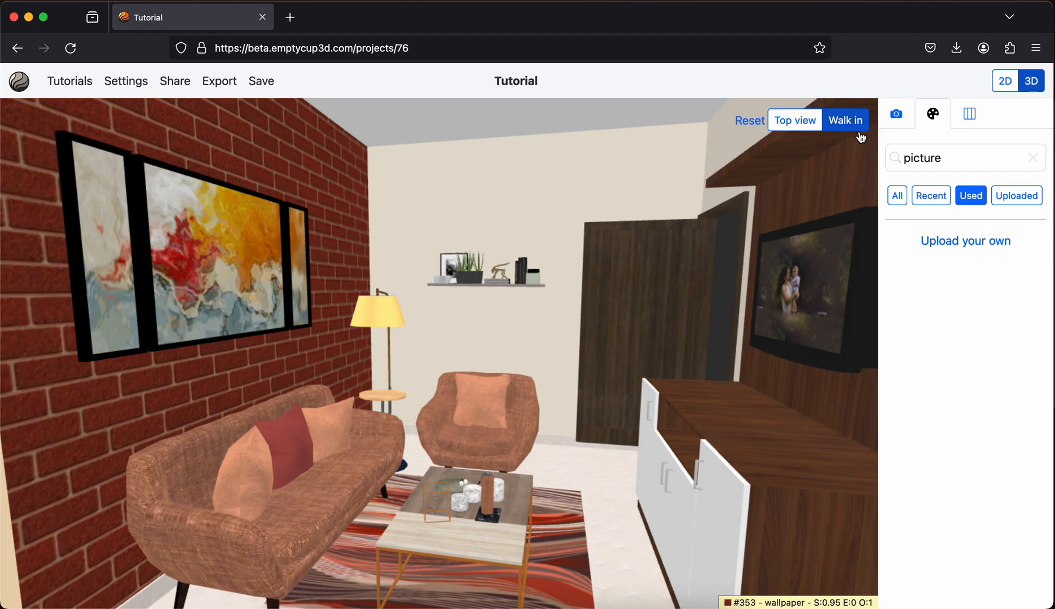
left_click(970, 198)
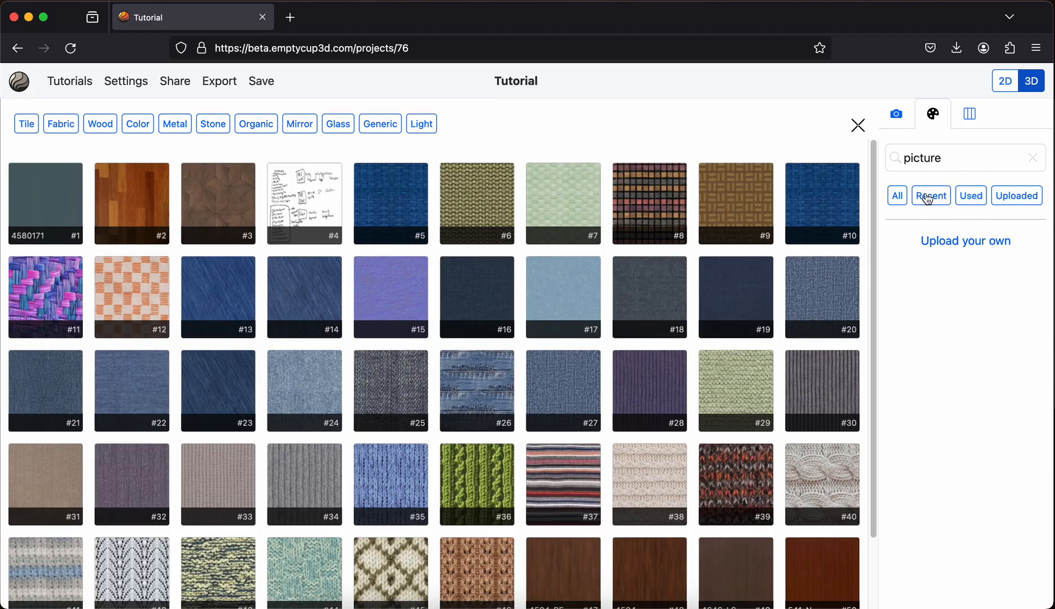
left_click(974, 198)
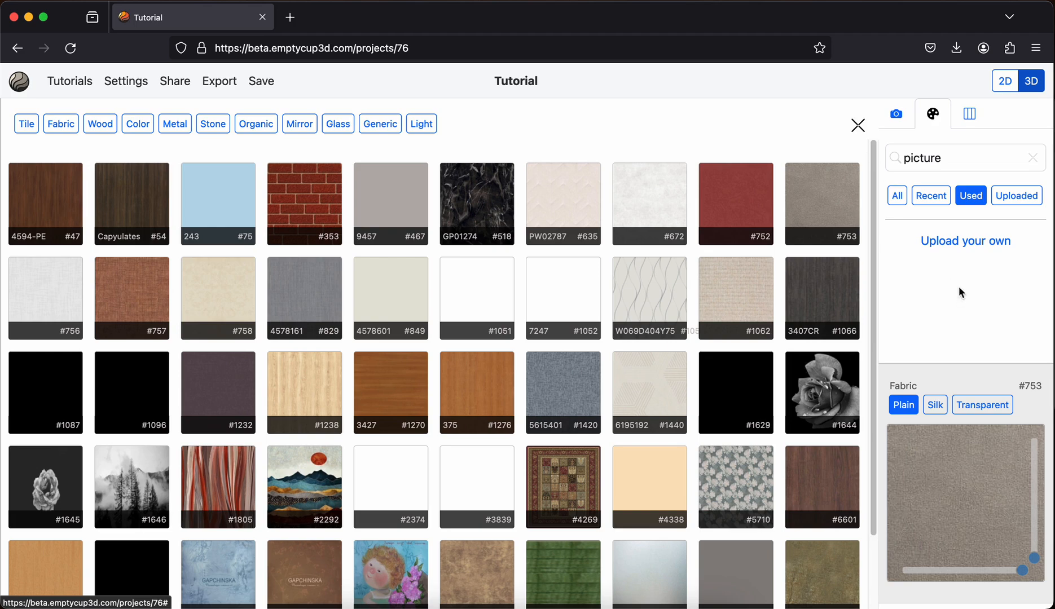
left_click(858, 125)
left_click_drag(819, 211, 784, 262)
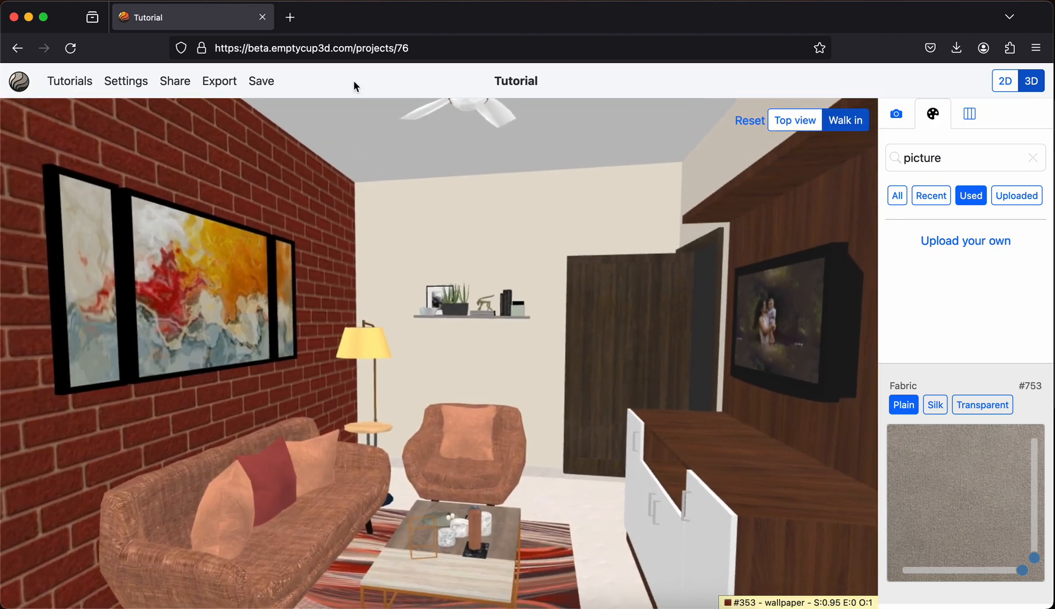
- Save the project and switch to the 2D floor plan
left_click(261, 82)
left_click(1007, 82)
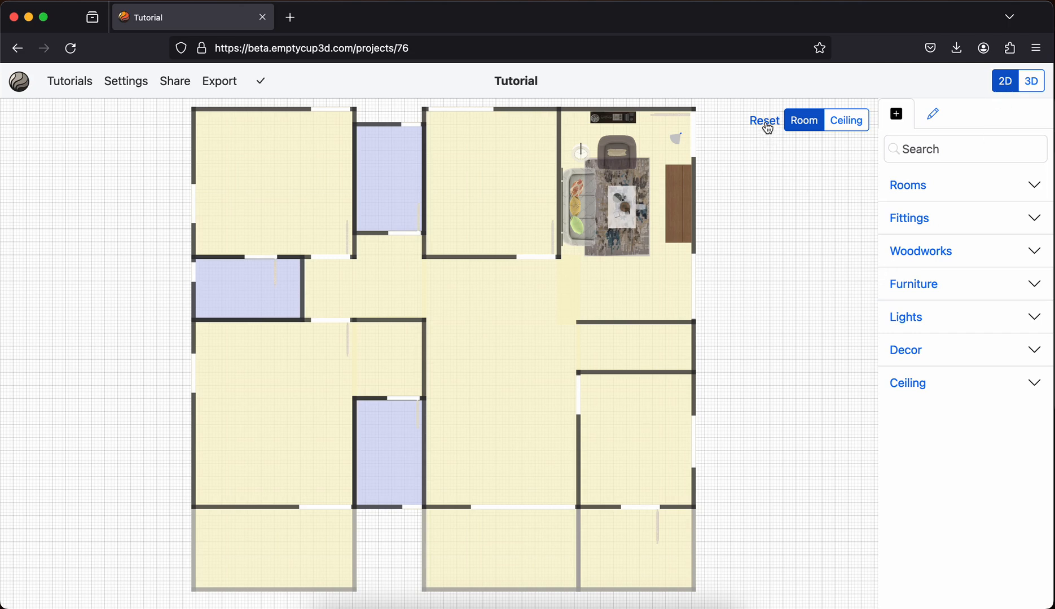